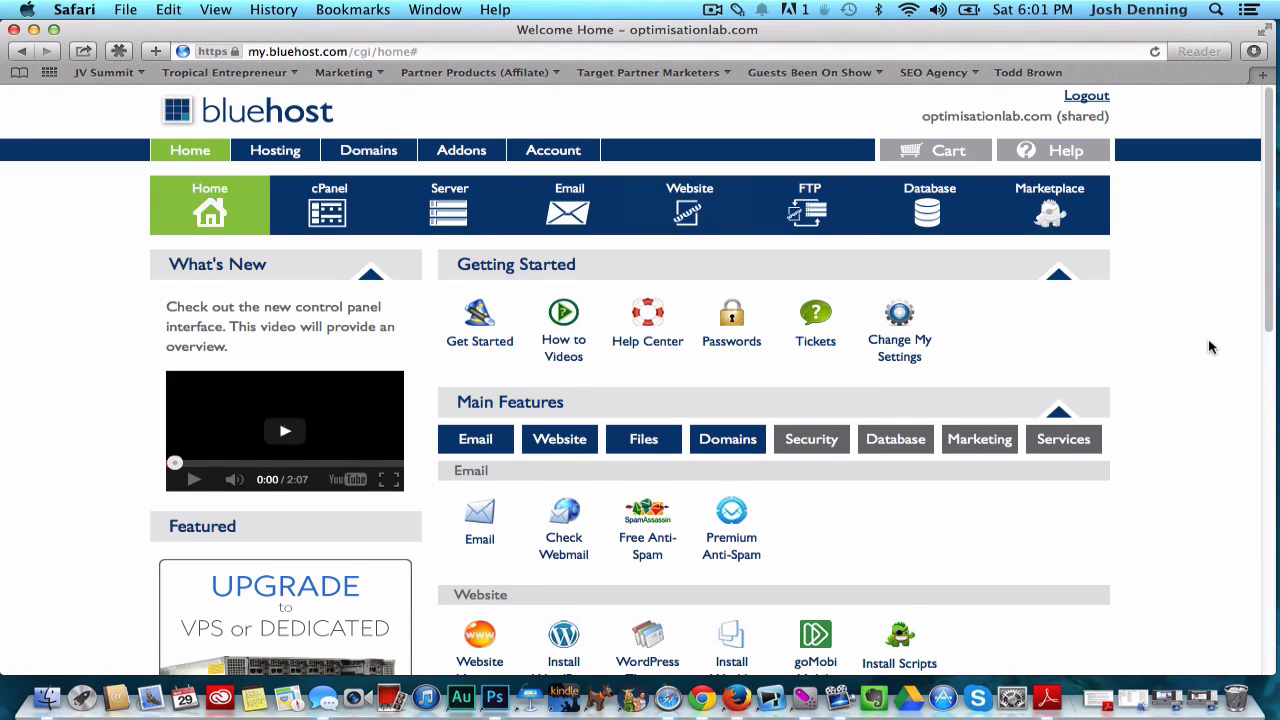
Look over the hosting control panel's home page, from the main features down to the hosting services
scroll(1210, 347, "down", 5)
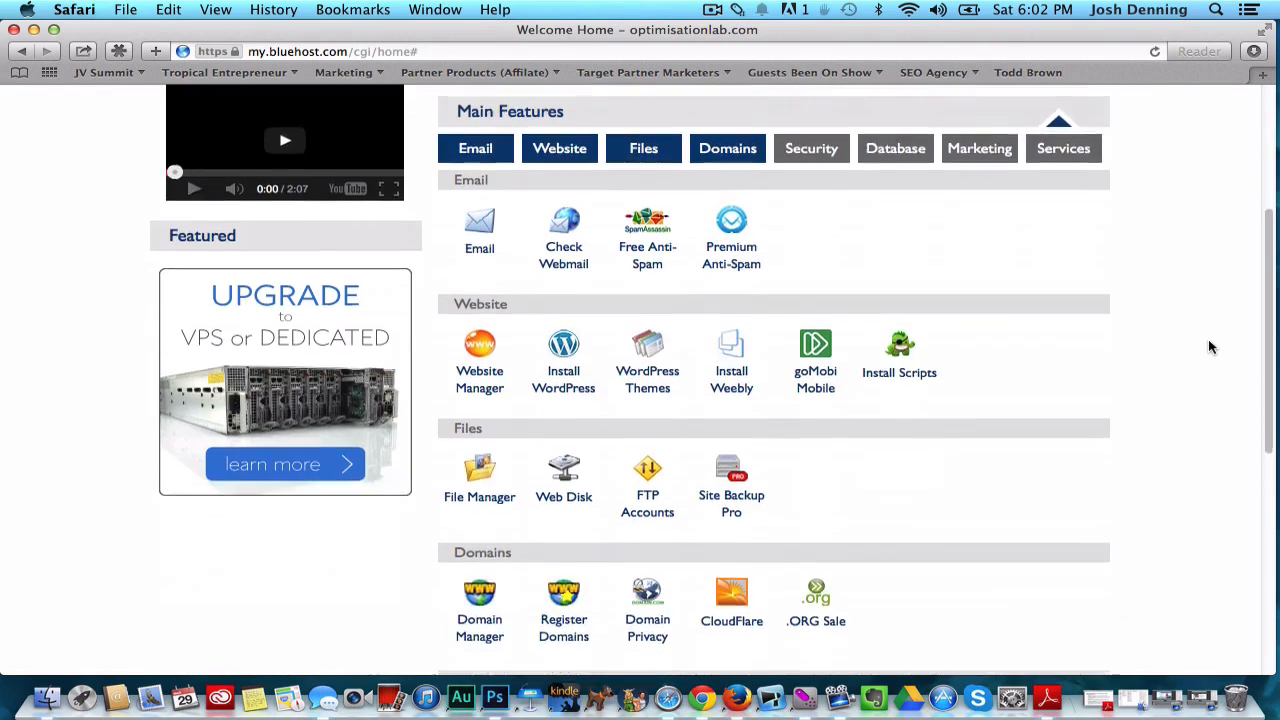
scroll(1210, 347, "down", 4)
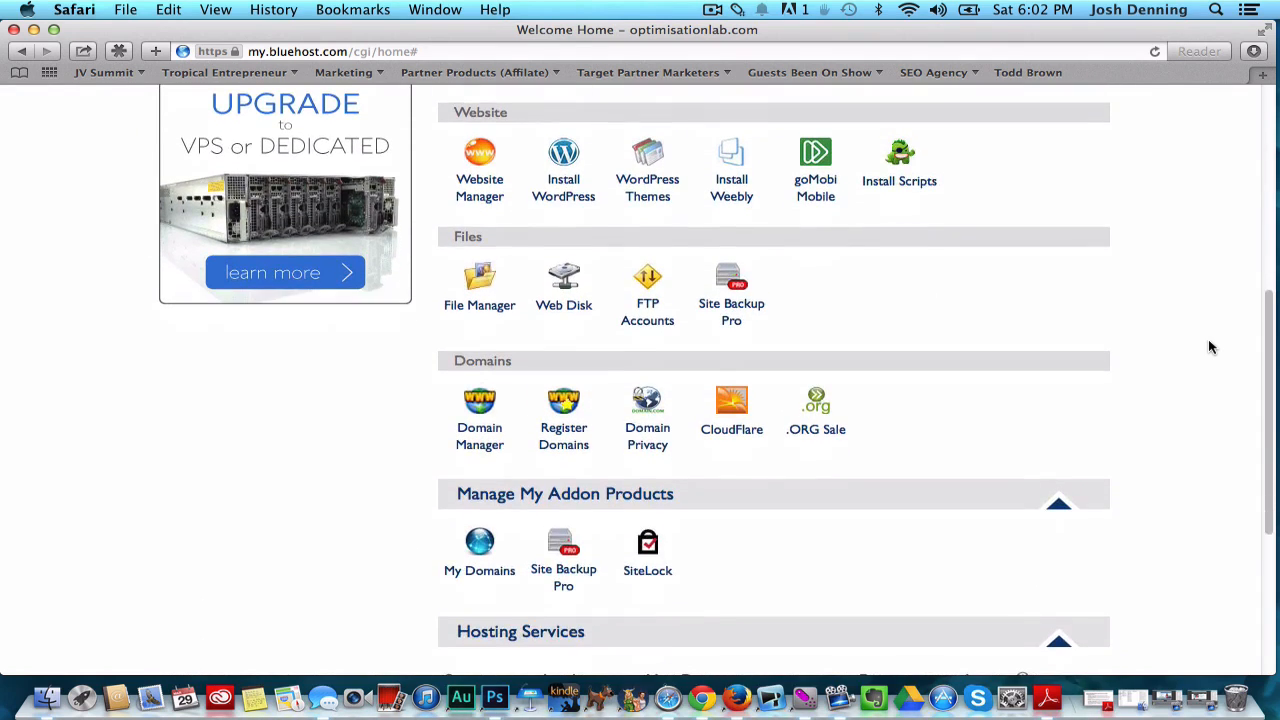
scroll(1210, 347, "down", 4)
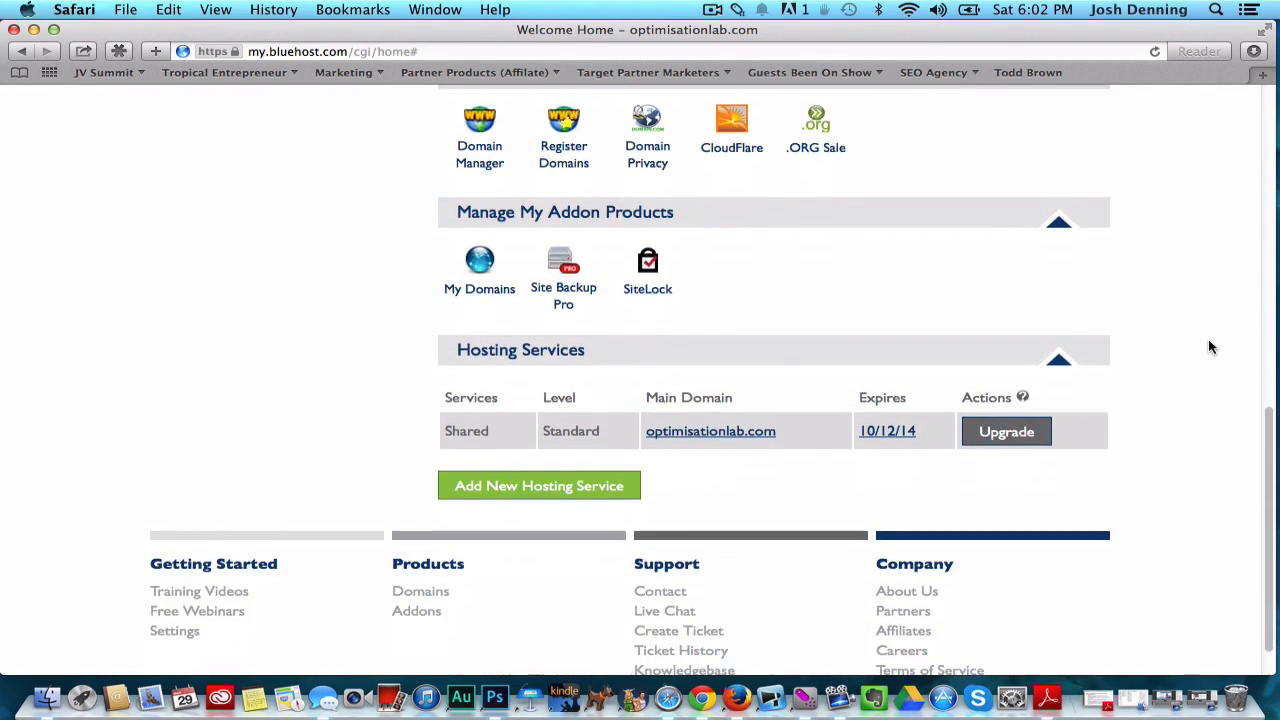
scroll(1223, 295, "up", 9)
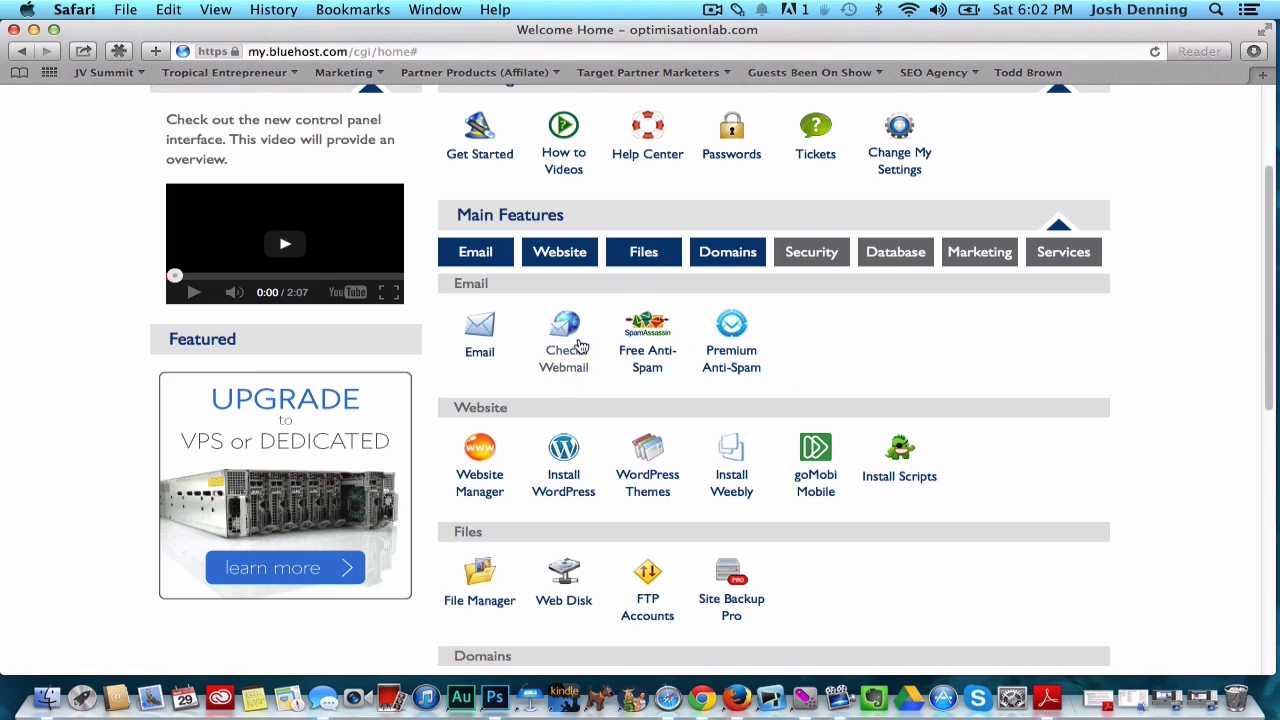
scroll(1200, 434, "down", 3)
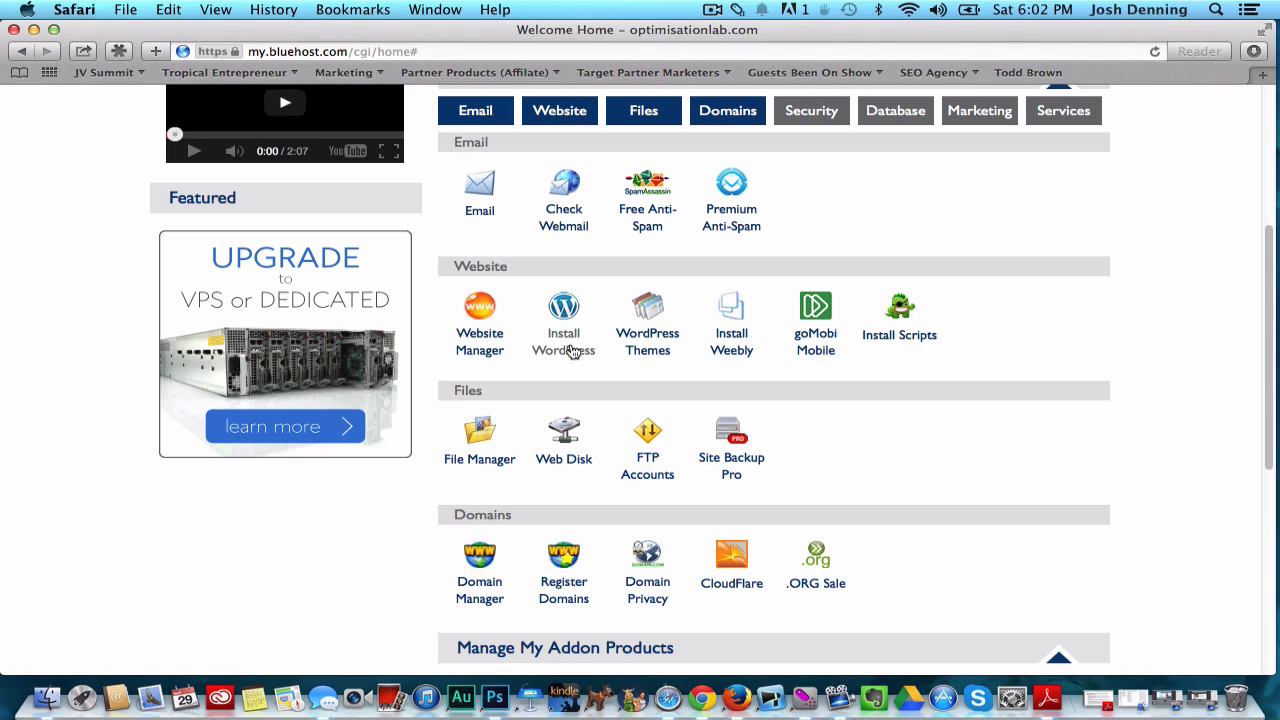
scroll(958, 387, "down", 2)
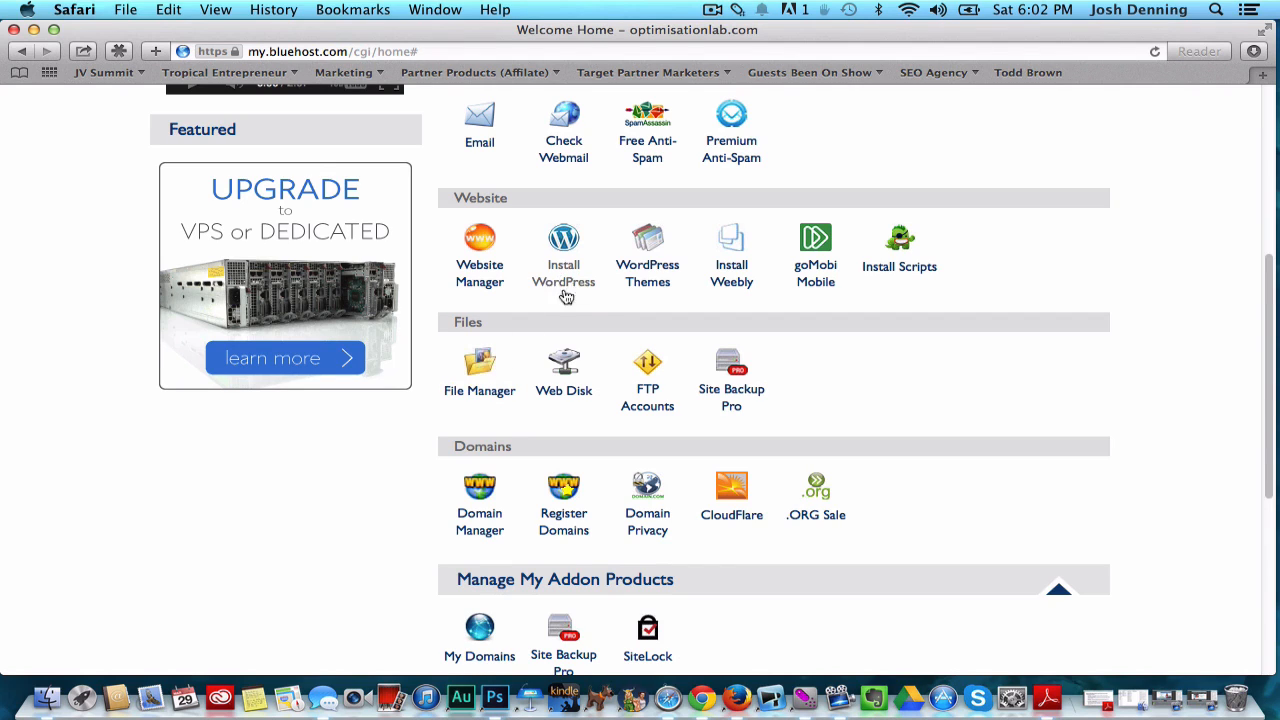
scroll(884, 454, "down", 2)
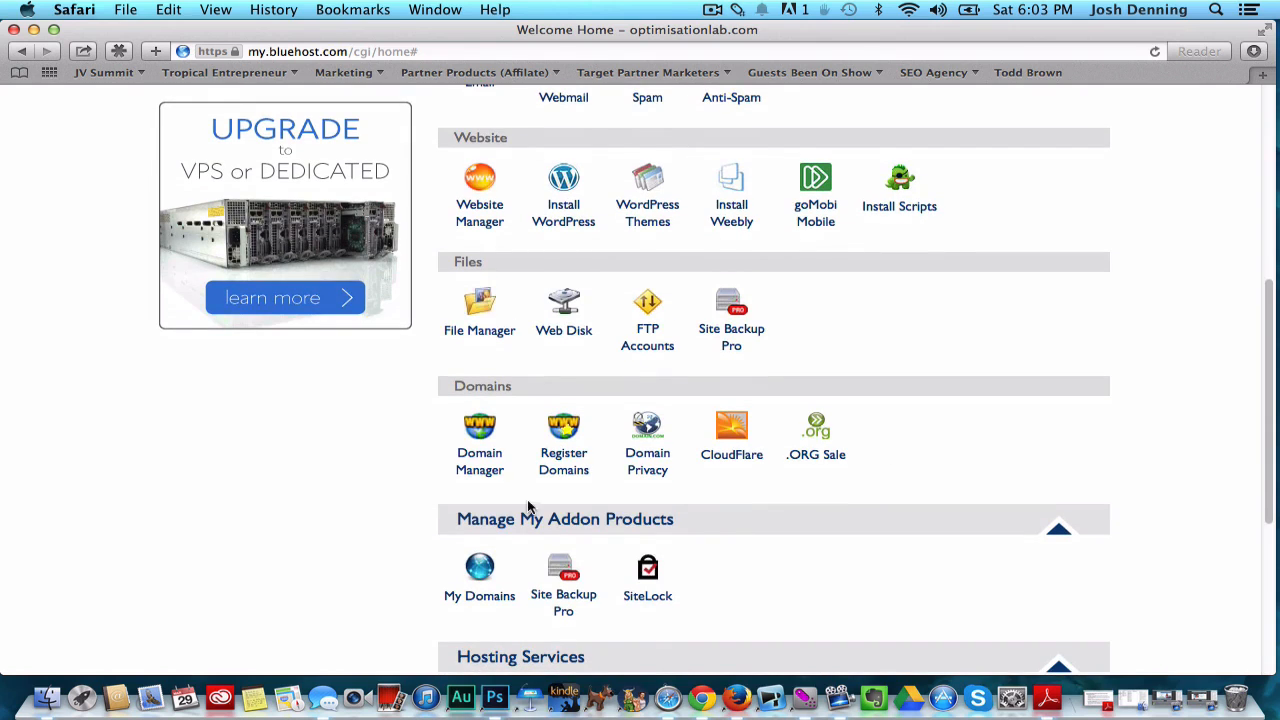
Open the Domain Manager and review the list of domains on the account
left_click(481, 453)
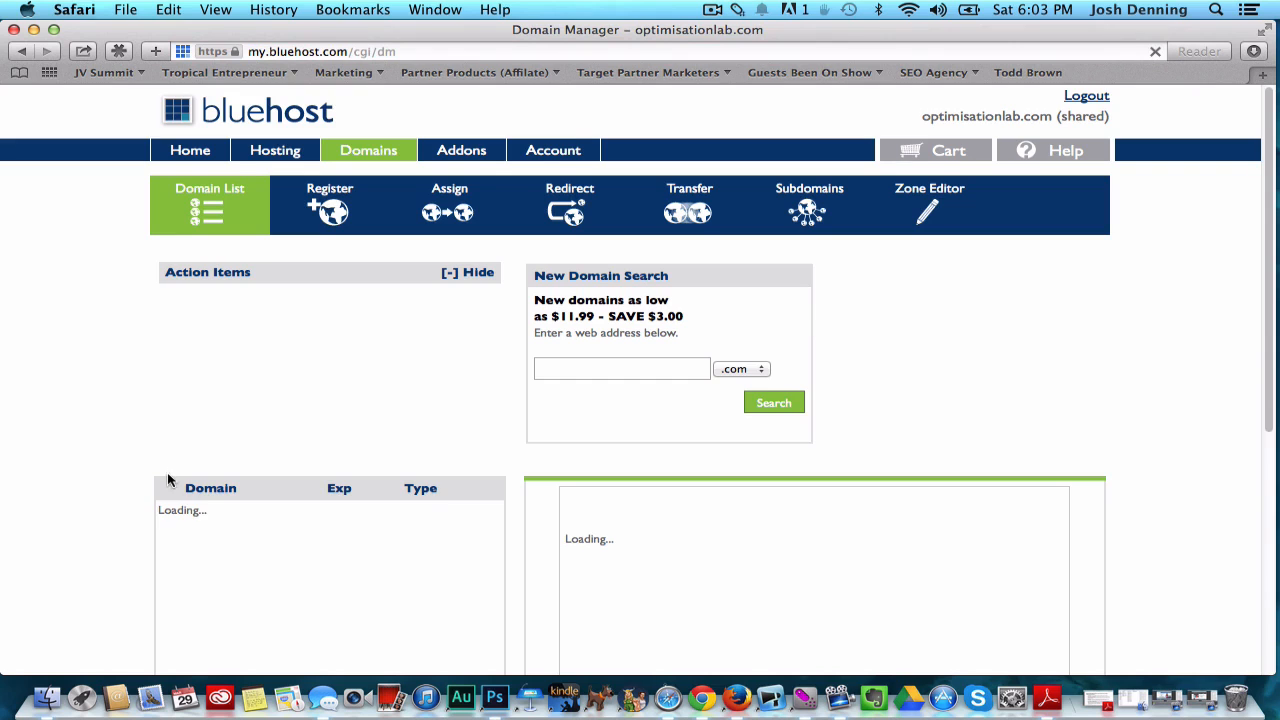
scroll(168, 480, "down", 1)
scroll(96, 518, "down", 5)
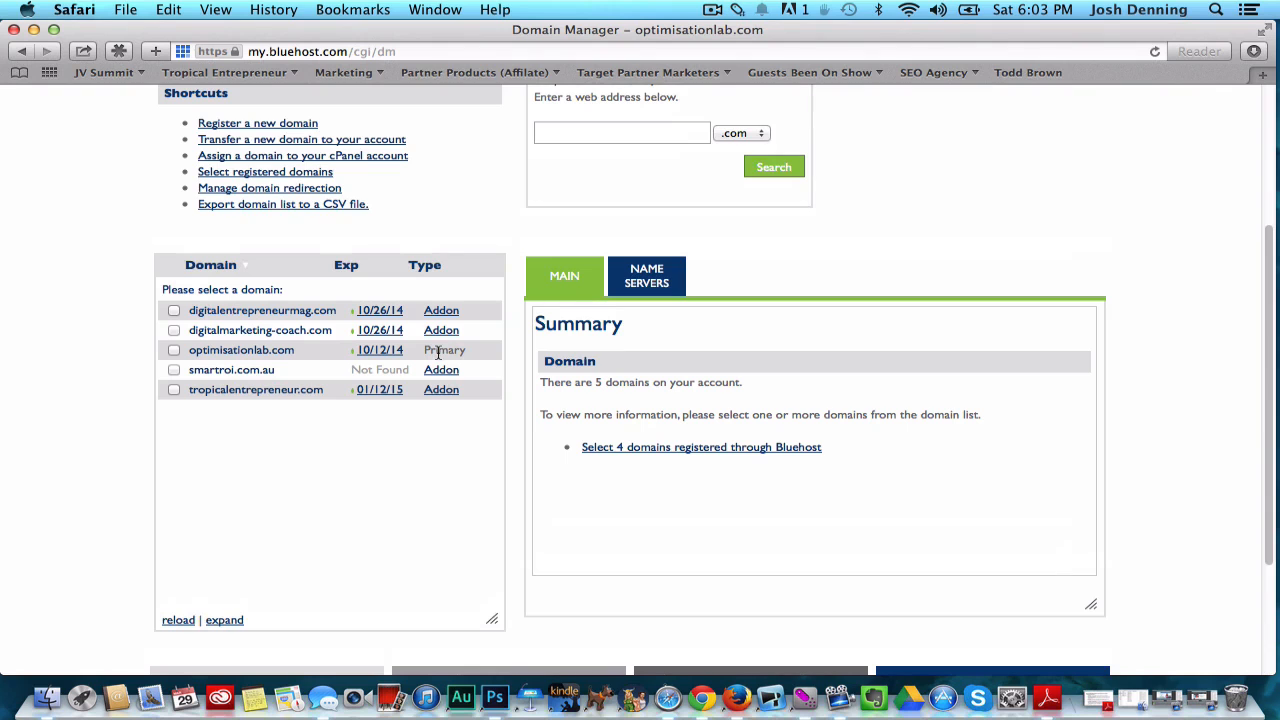
scroll(465, 315, "up", 4)
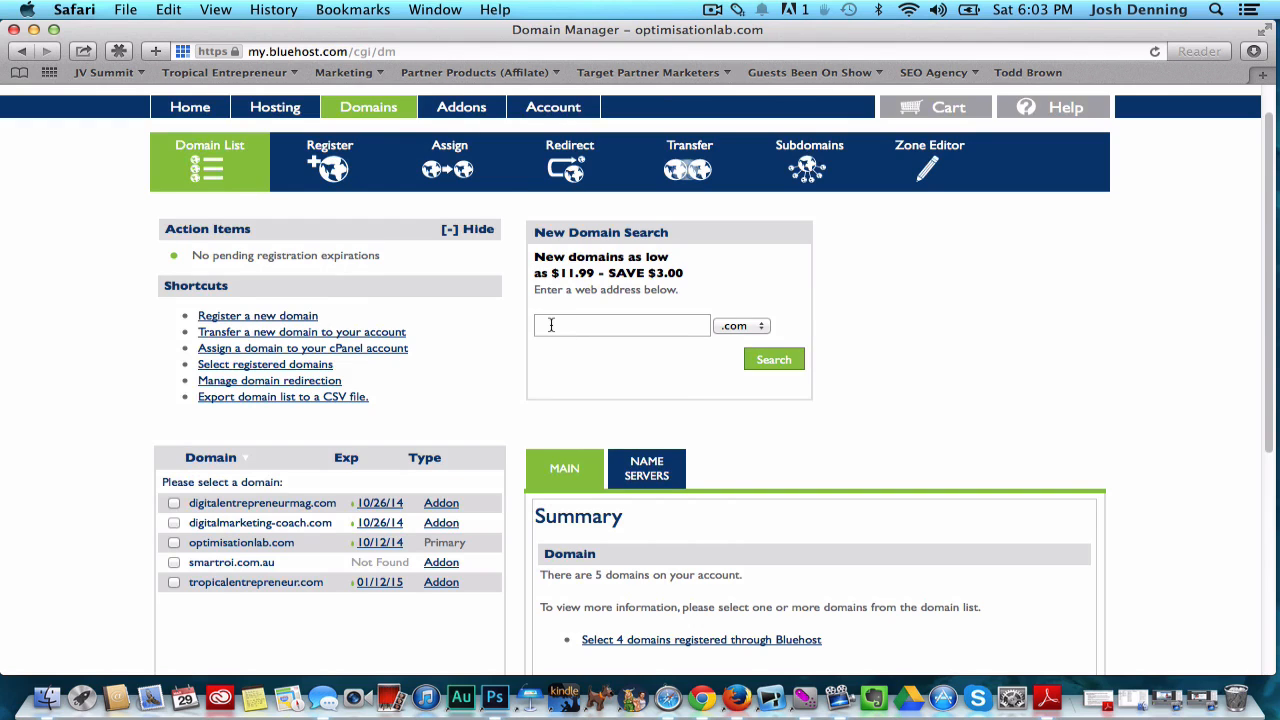
scroll(552, 331, "up", 1)
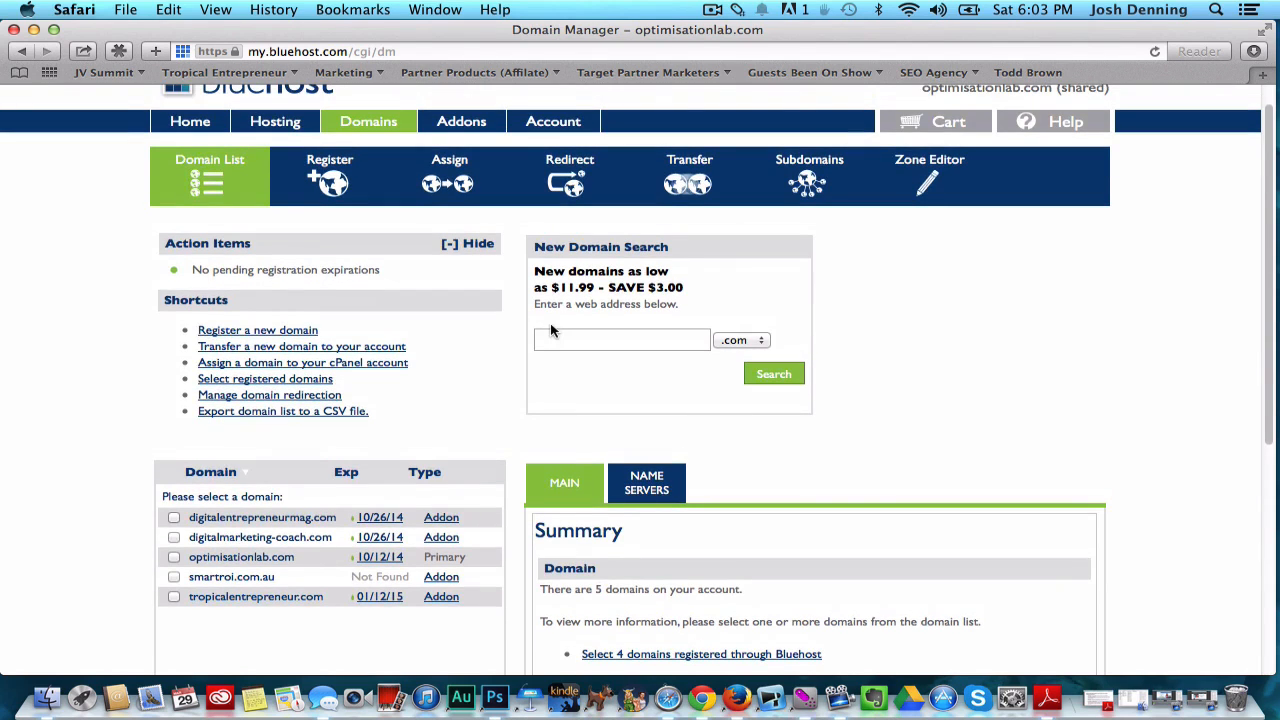
scroll(480, 430, "down", 2)
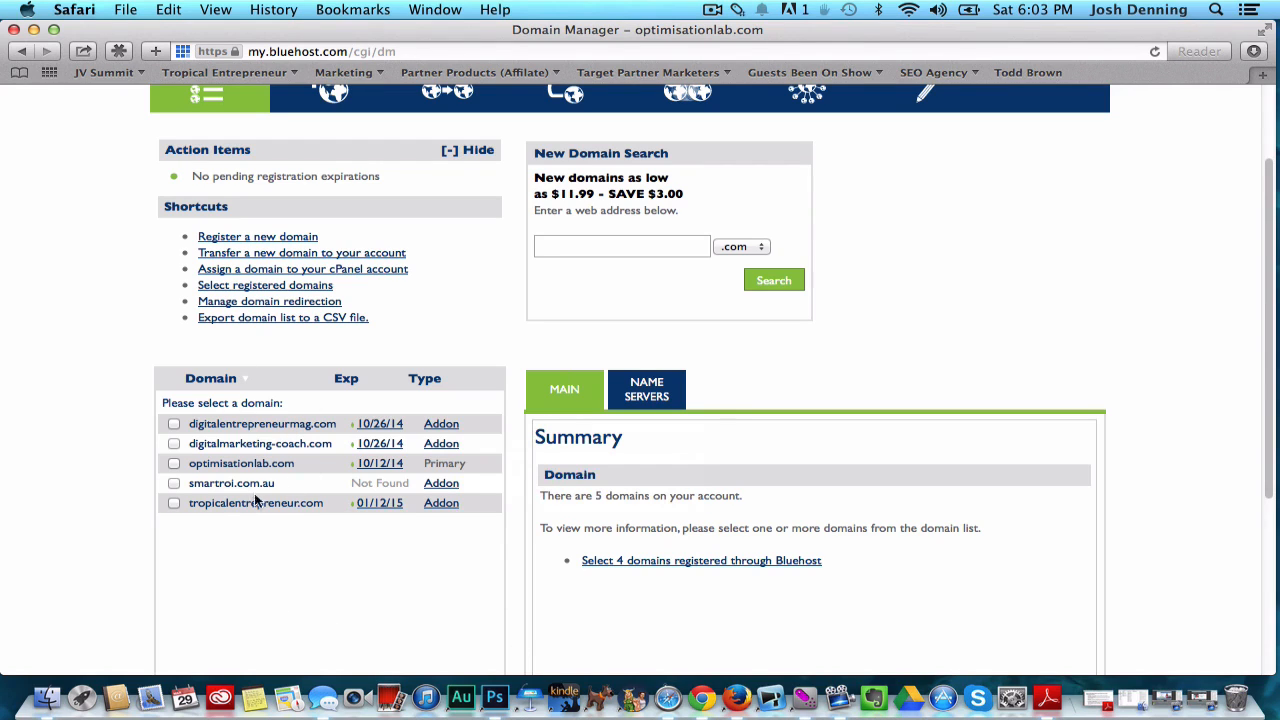
scroll(86, 337, "up", 3)
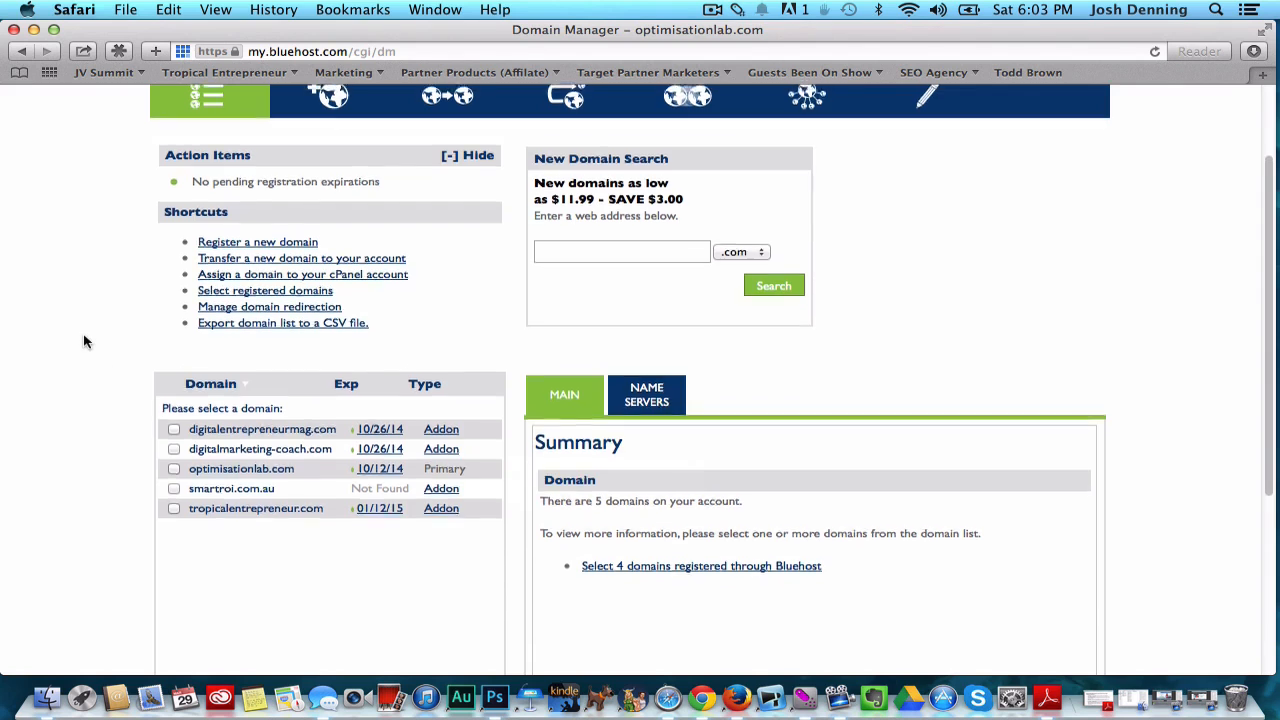
Return to the control panel's home page and open the Install WordPress tool from the Website features
left_click(190, 148)
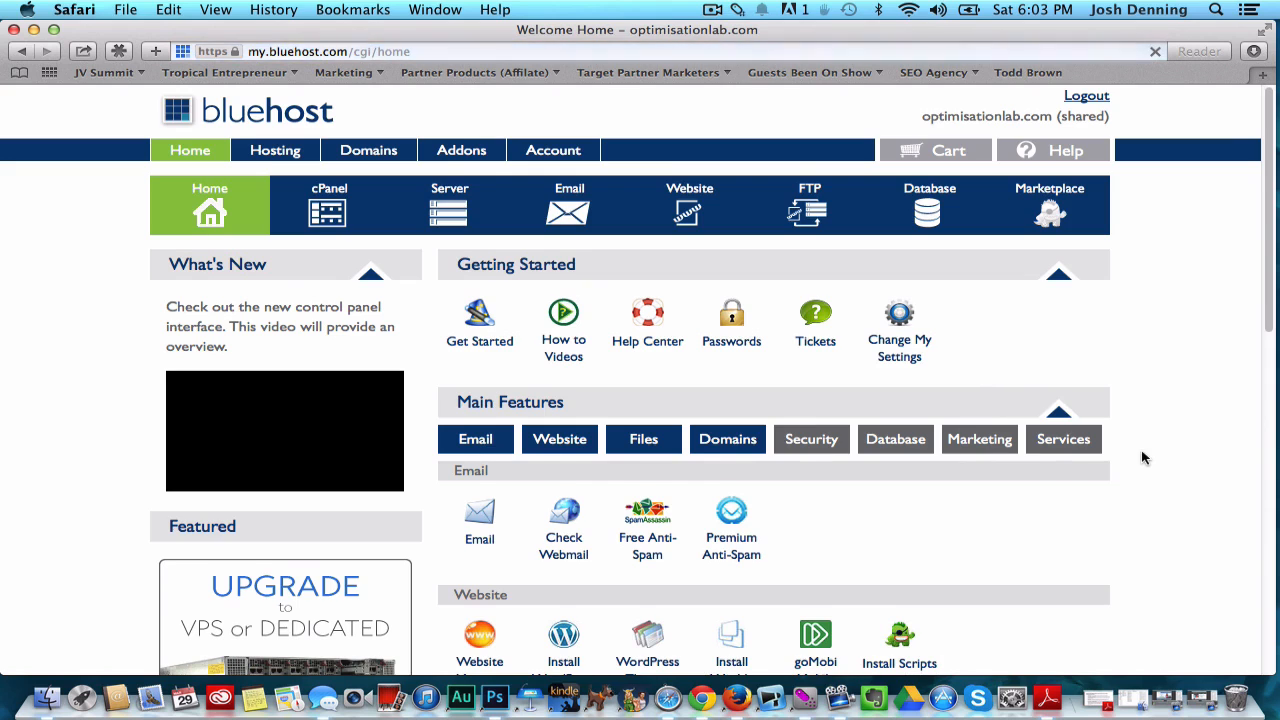
scroll(1143, 455, "down", 5)
scroll(1143, 458, "down", 2)
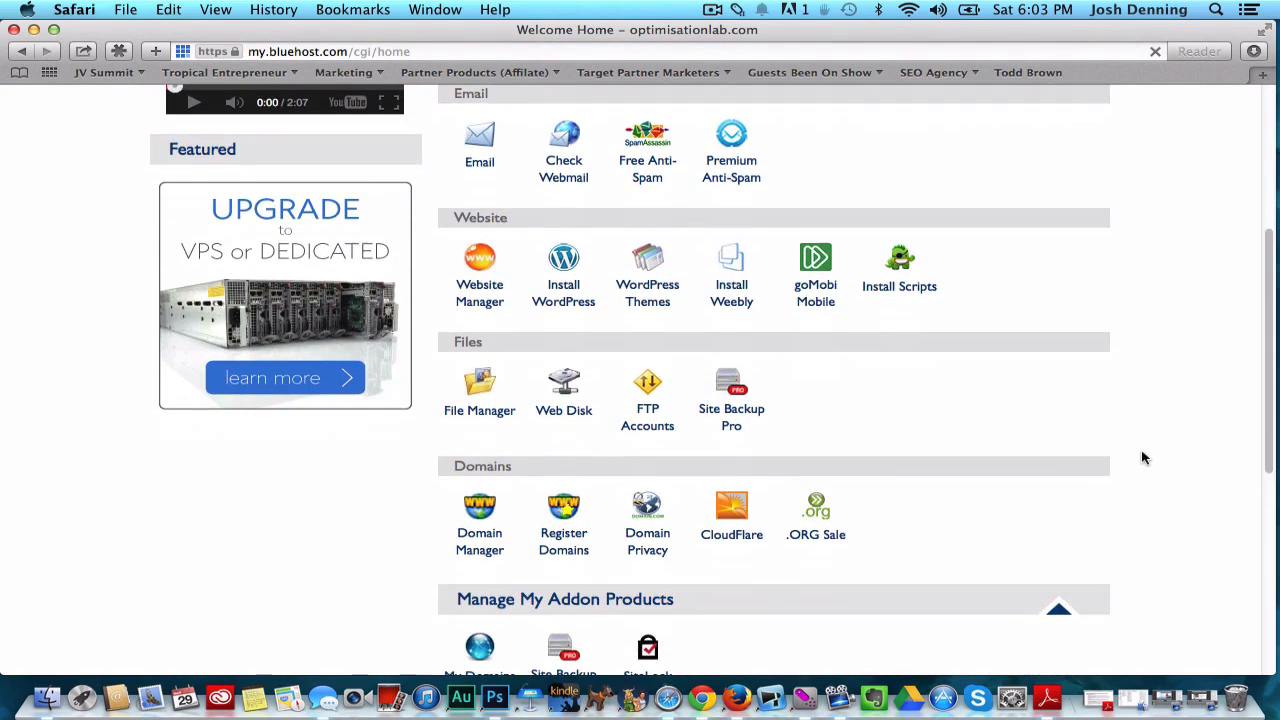
left_click(665, 386)
left_click(1009, 111)
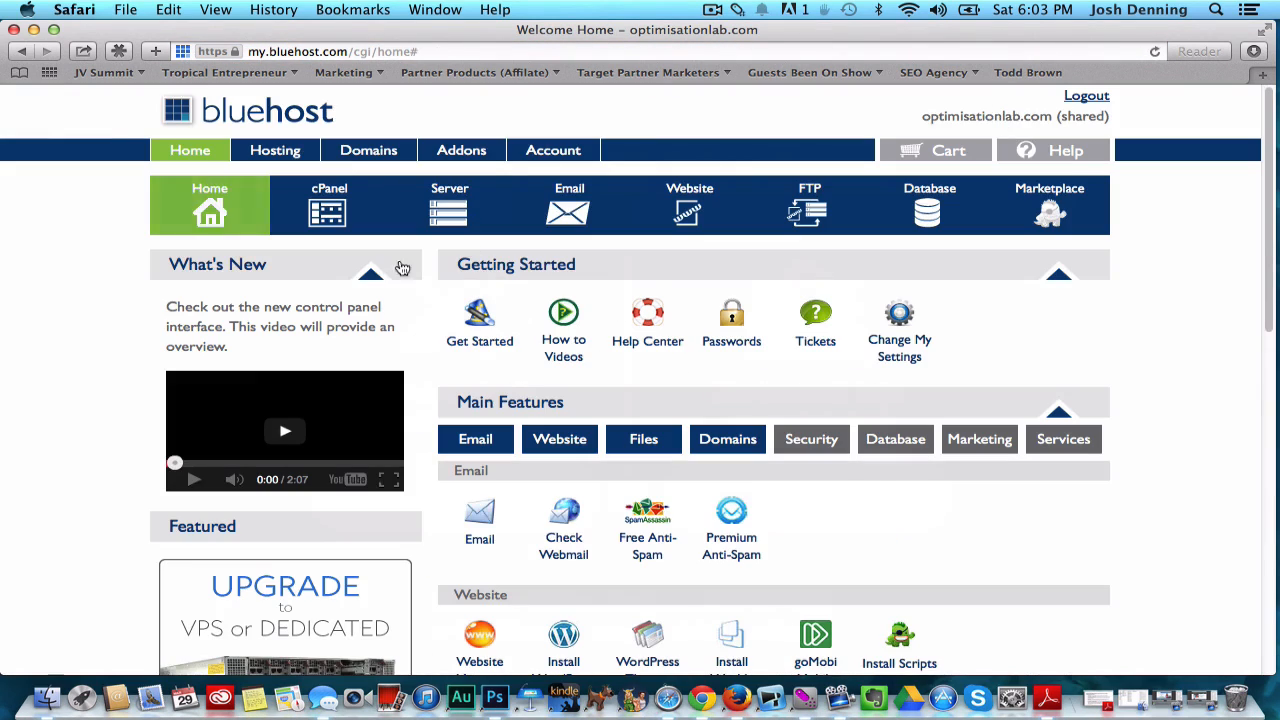
scroll(725, 484, "down", 3)
scroll(725, 484, "down", 2)
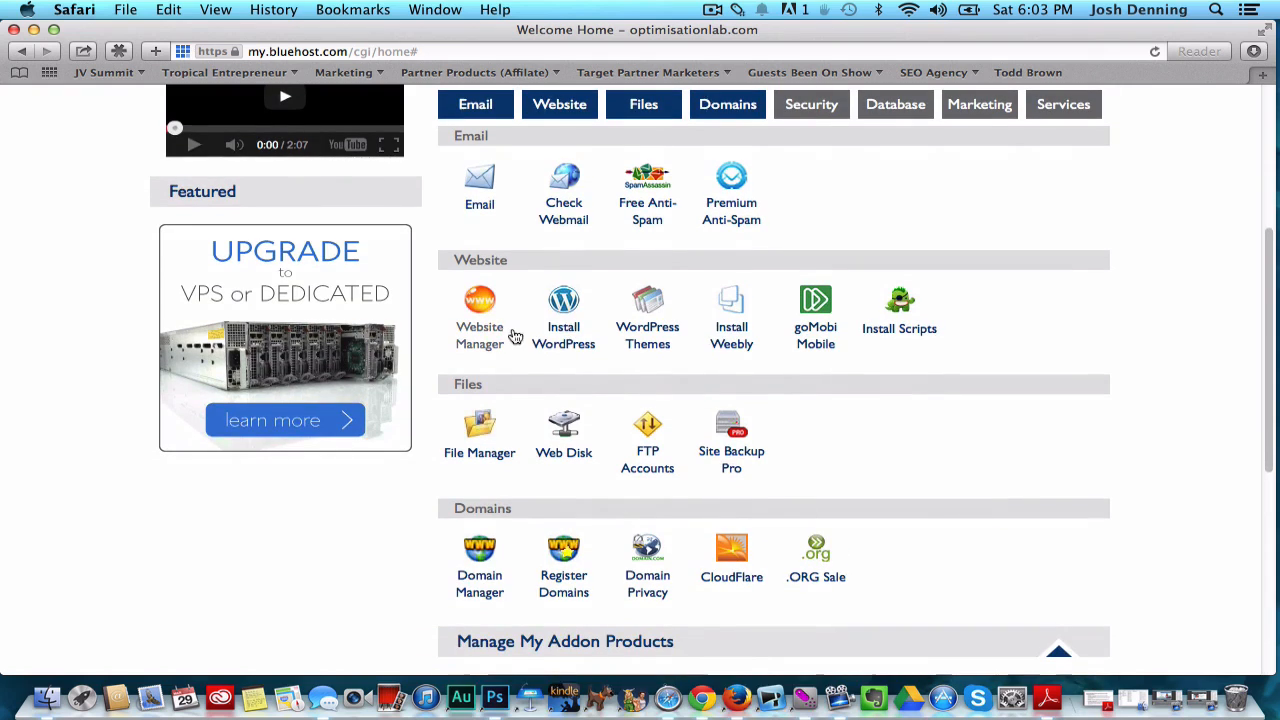
left_click(563, 331)
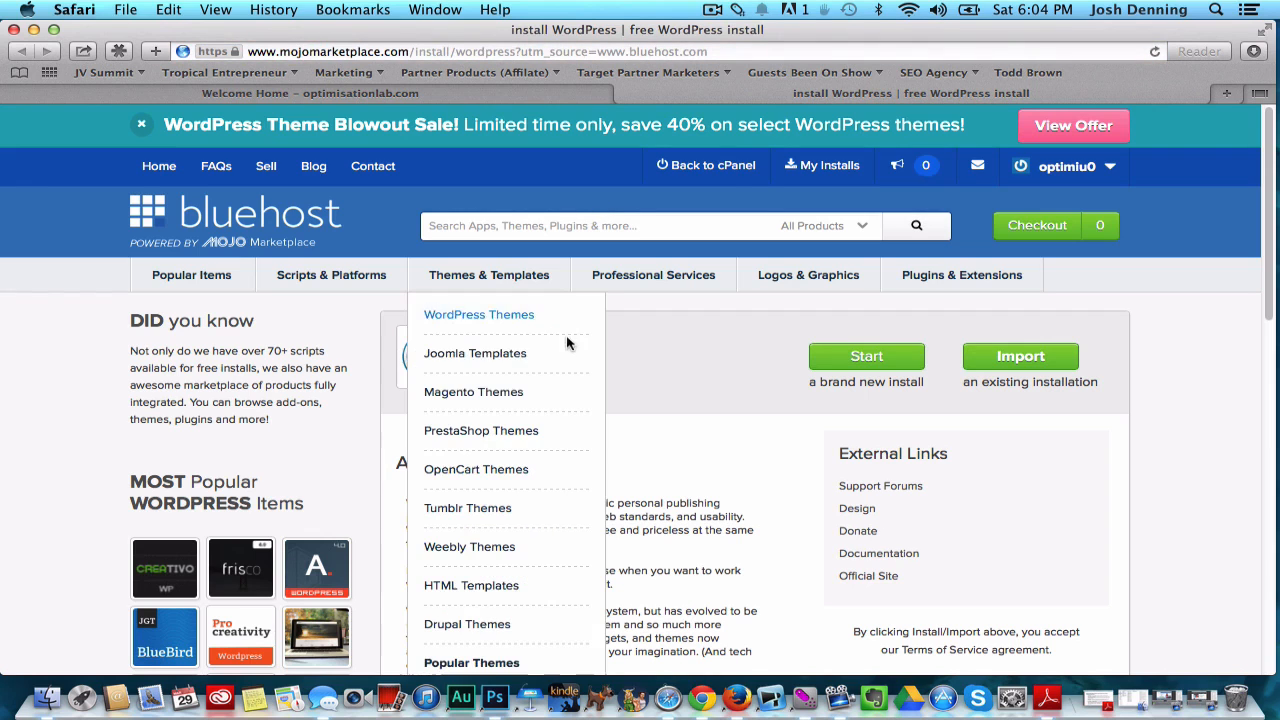
Start a brand new WordPress install
scroll(1117, 498, "down", 2)
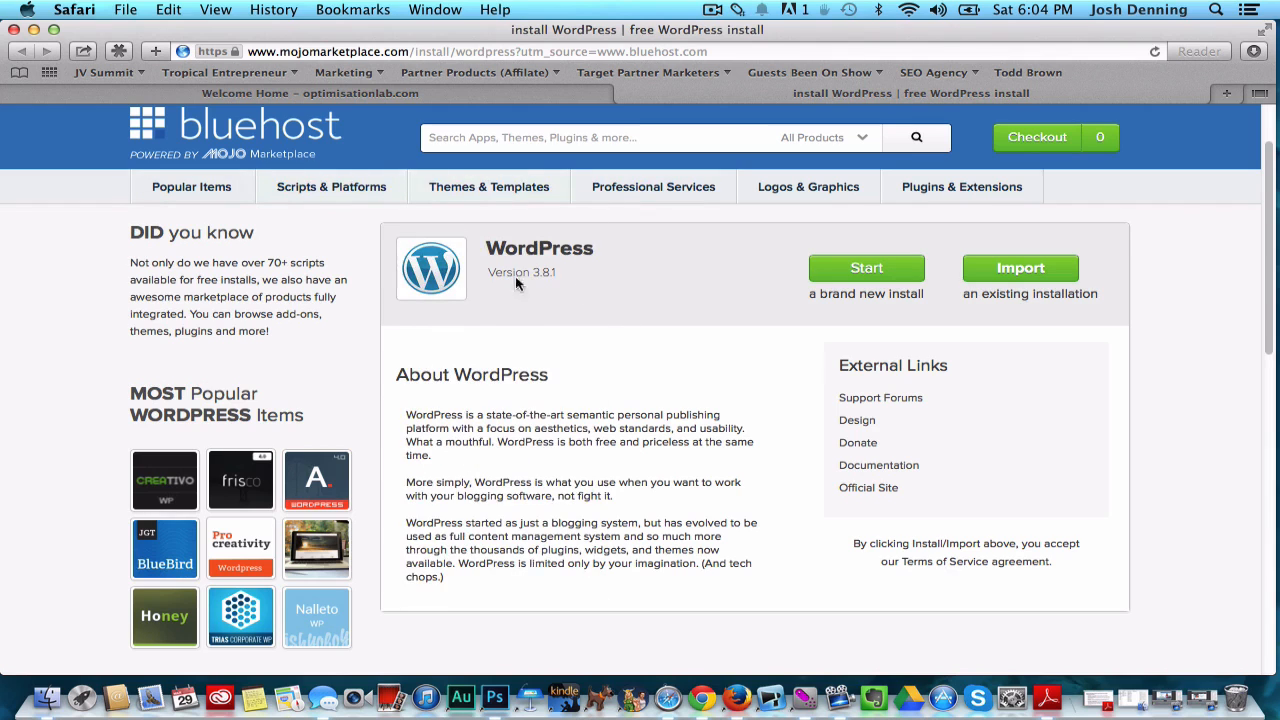
scroll(600, 300, "down", 1)
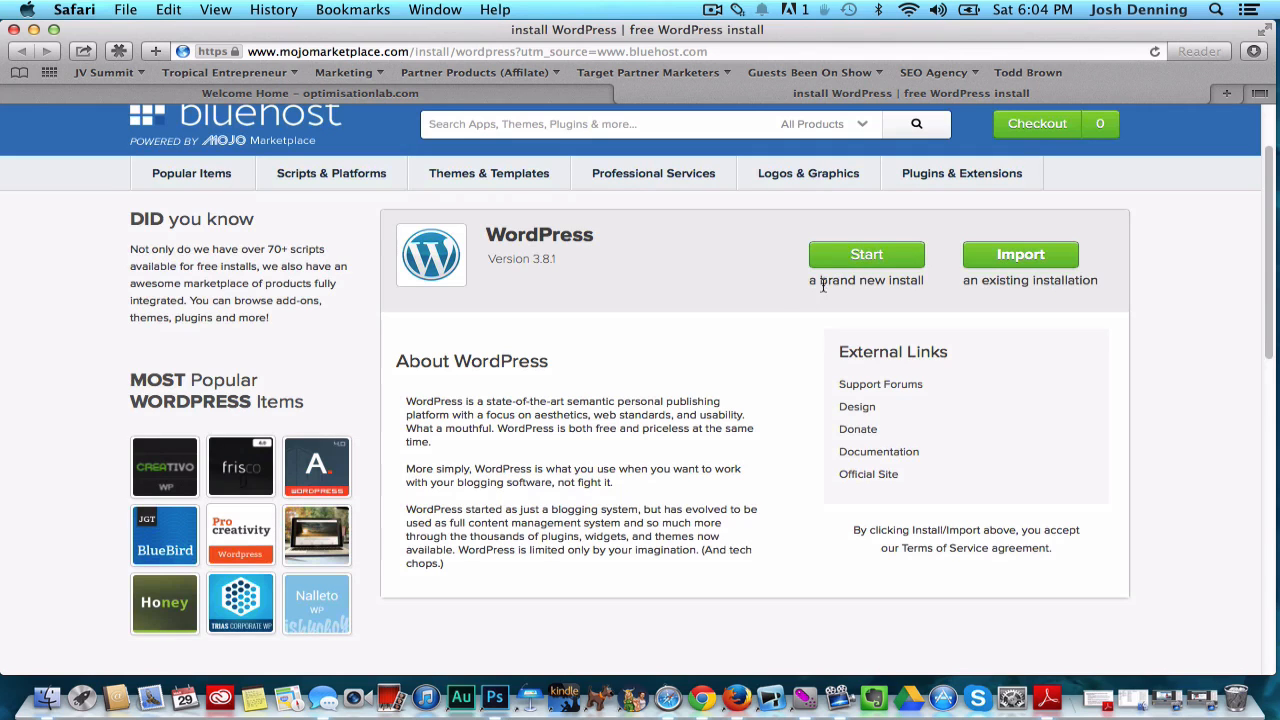
left_click(857, 258)
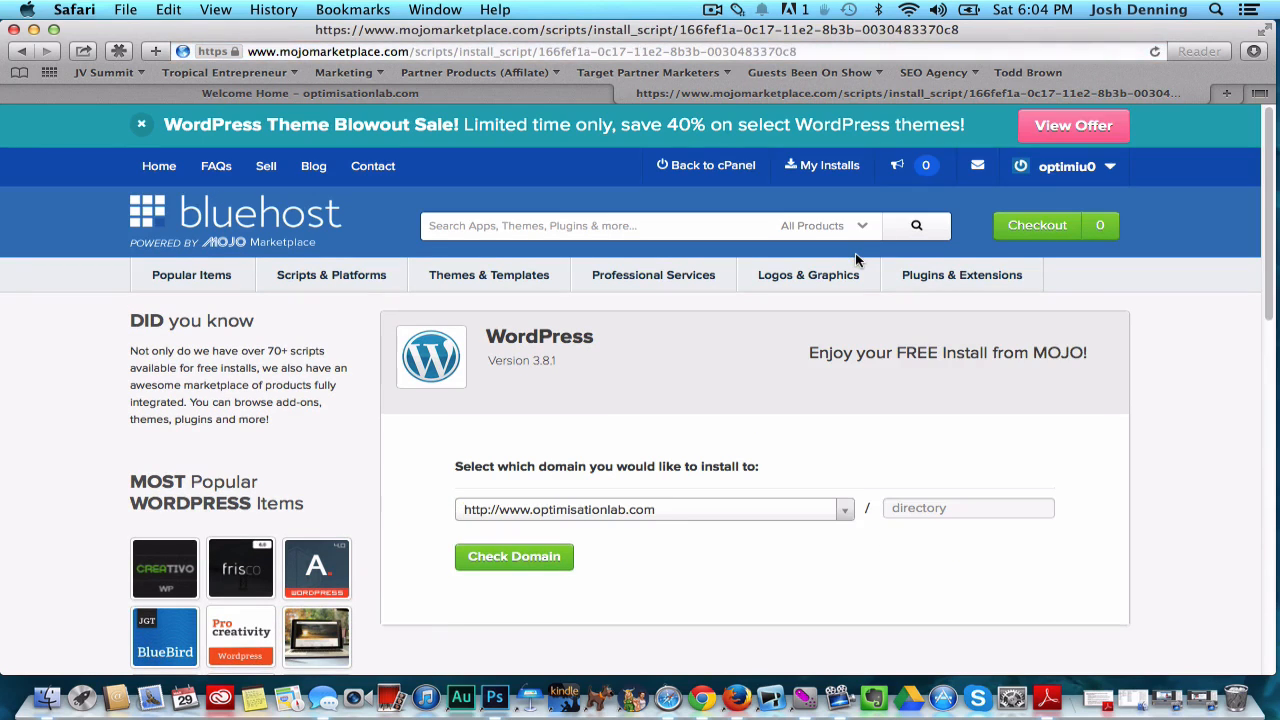
scroll(1165, 438, "down", 2)
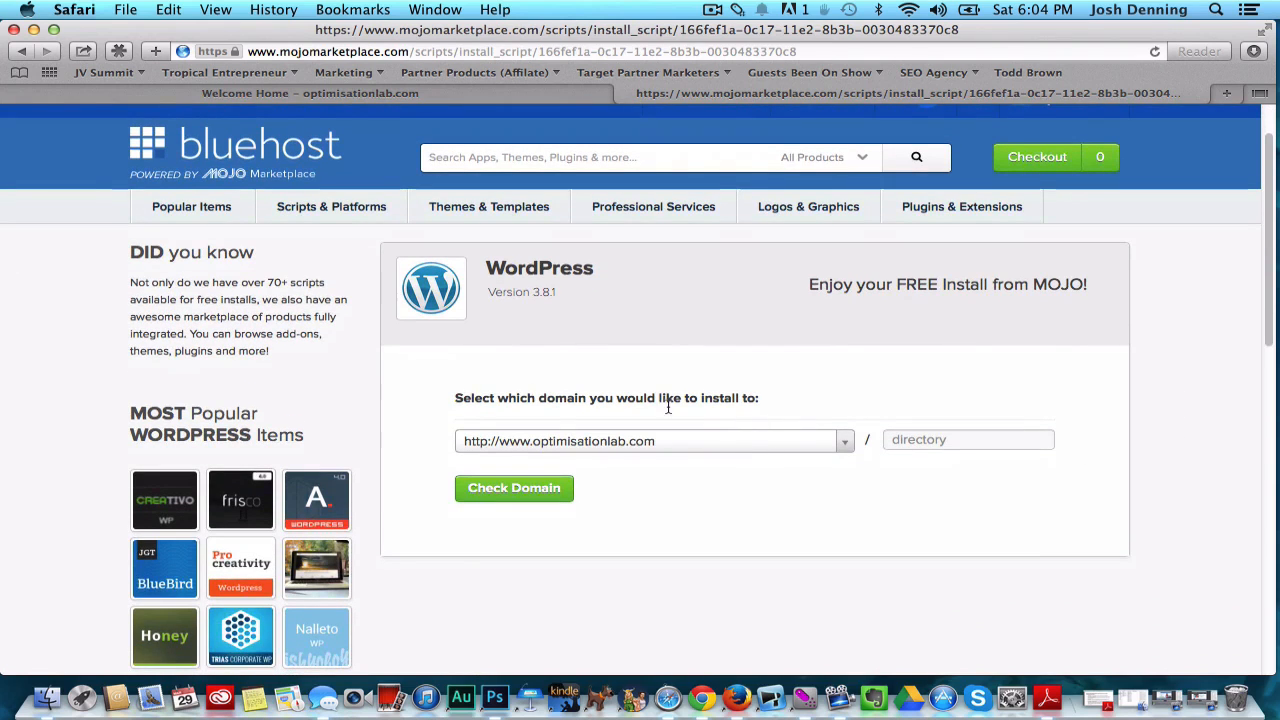
left_click(844, 441)
scroll(789, 587, "down", 2)
scroll(789, 587, "down", 5)
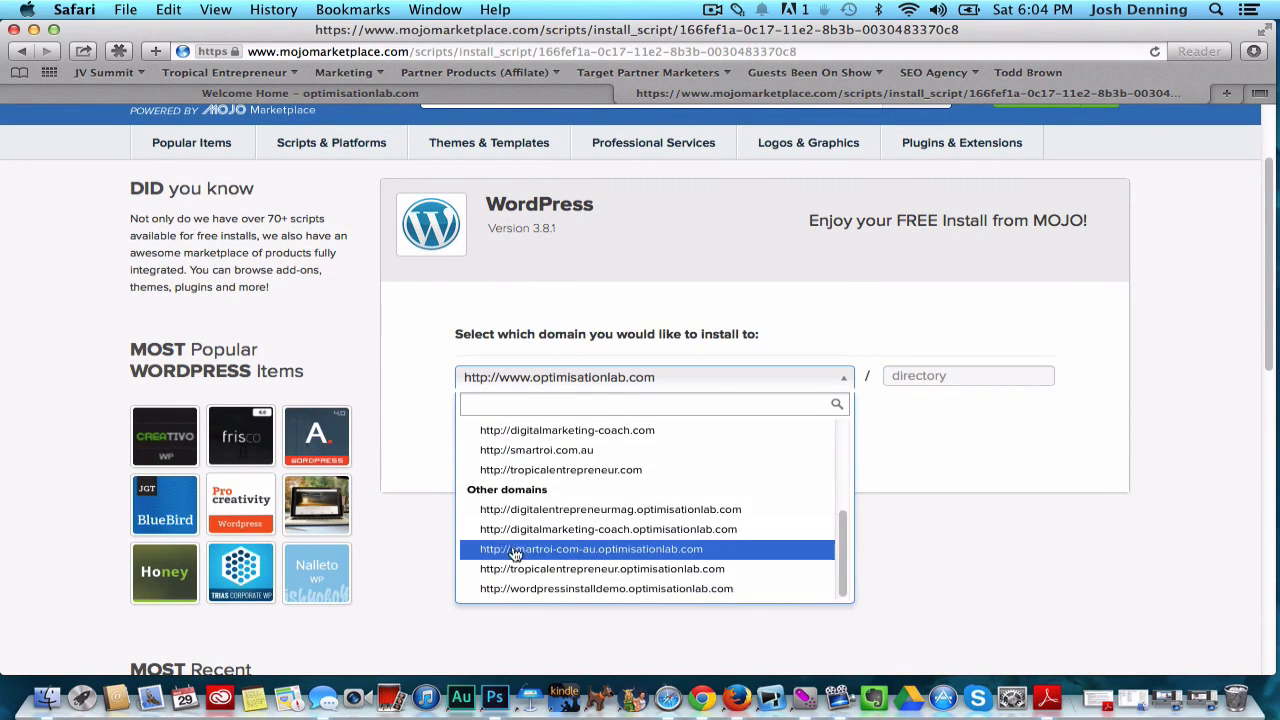
left_click(546, 592)
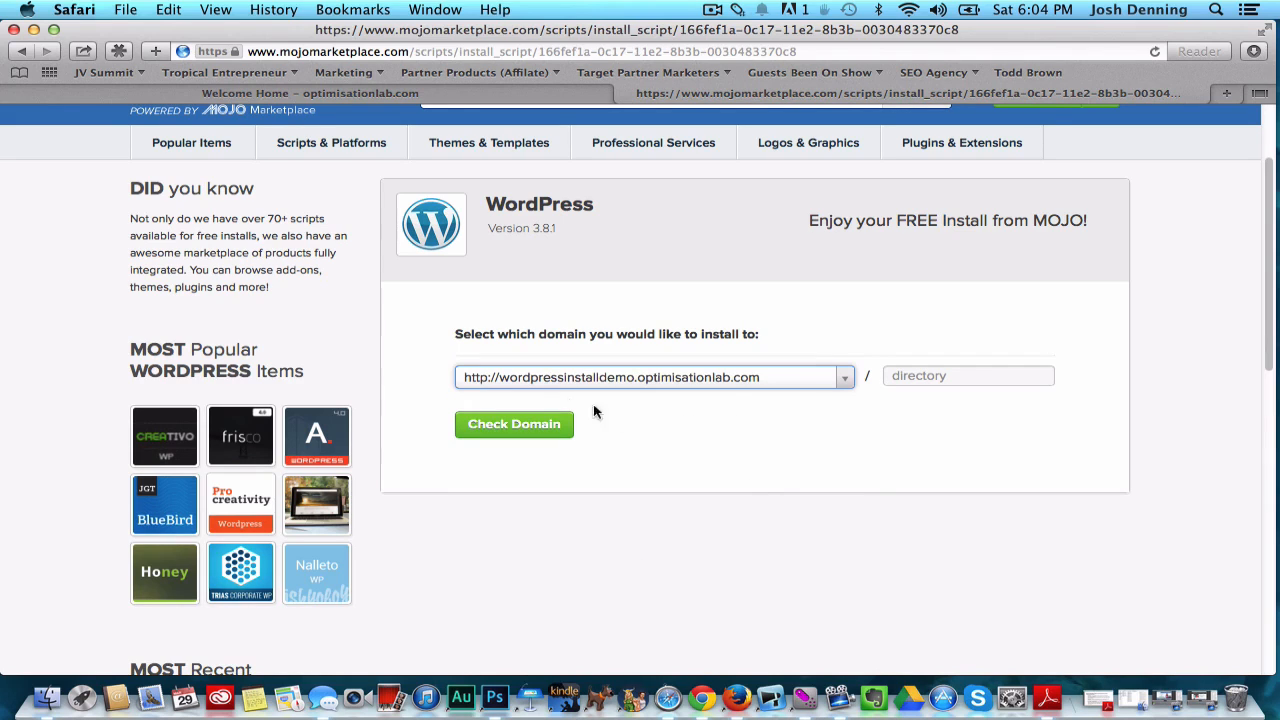
left_click(924, 378)
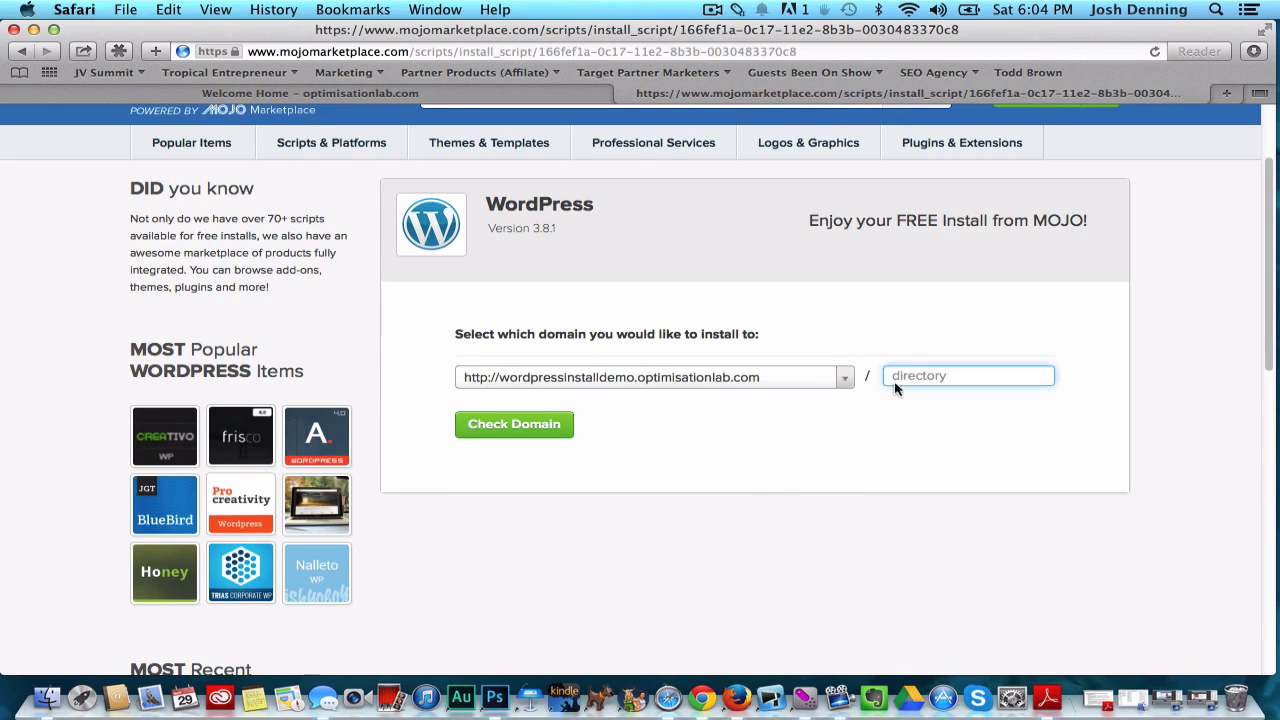
type("b")
key("BackSpace")
key("BackSpace")
left_click(892, 432)
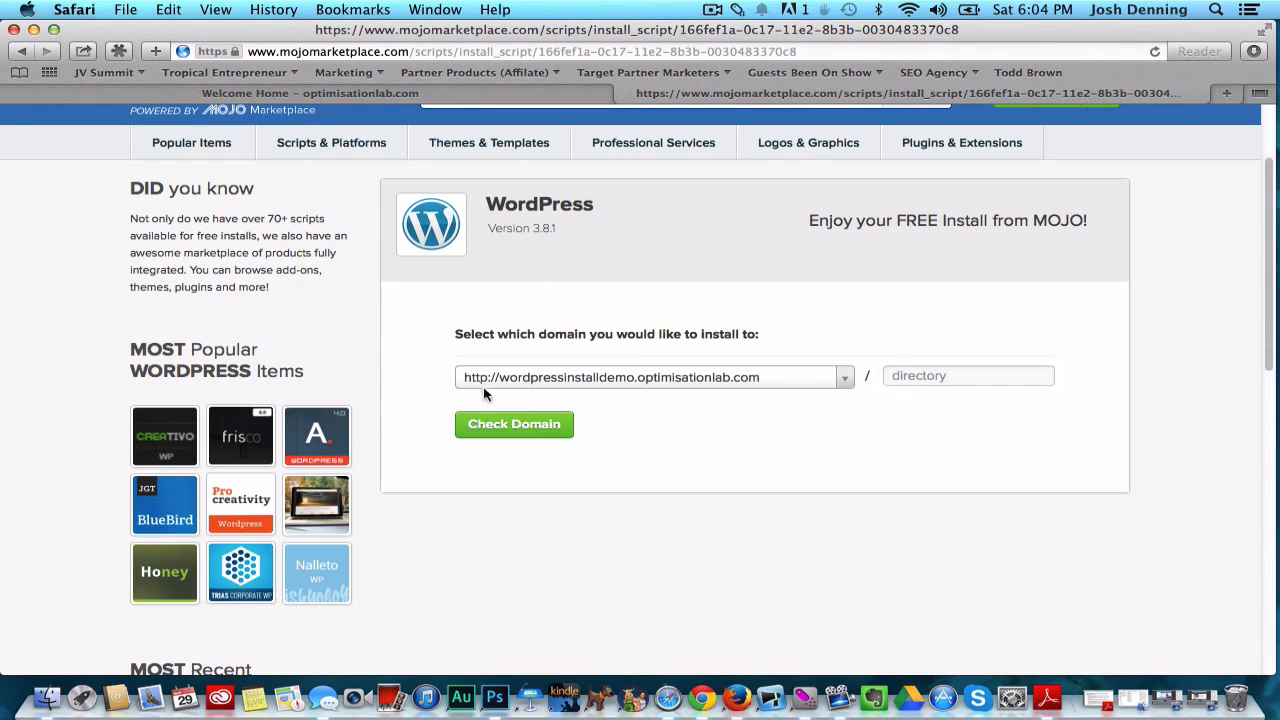
left_click(617, 381)
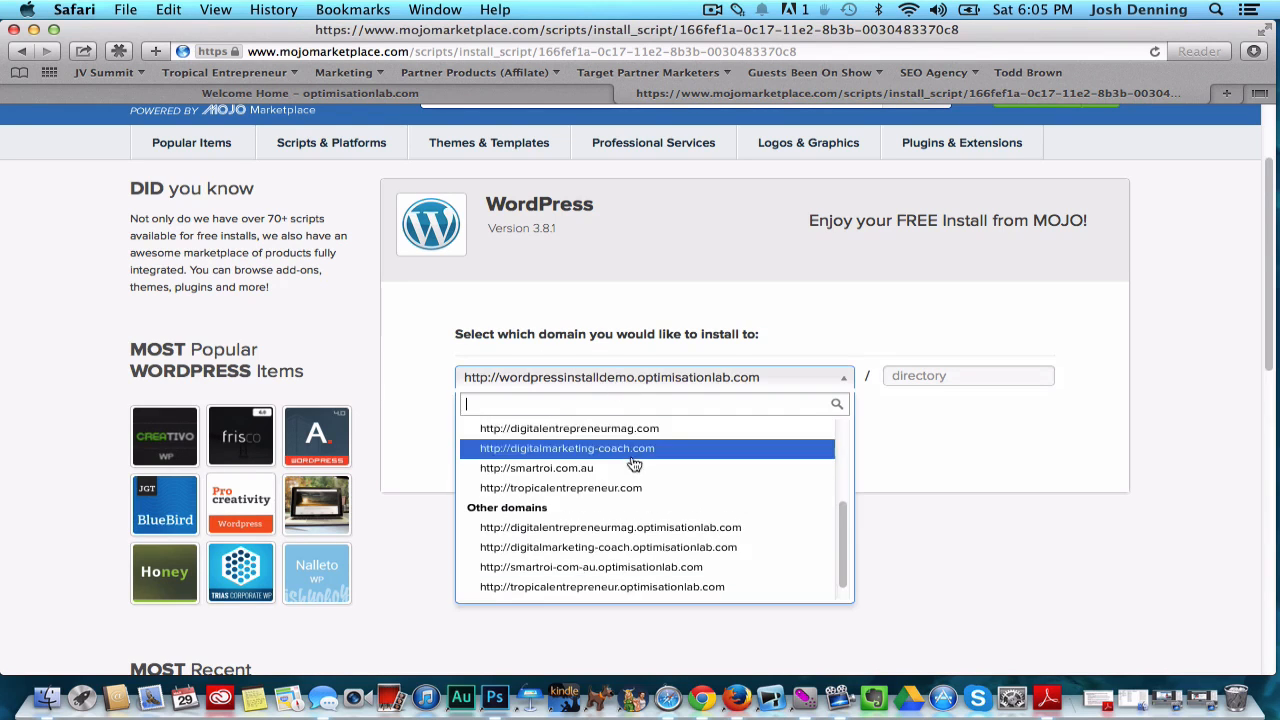
scroll(634, 460, "up", 3)
scroll(640, 370, "down", 5)
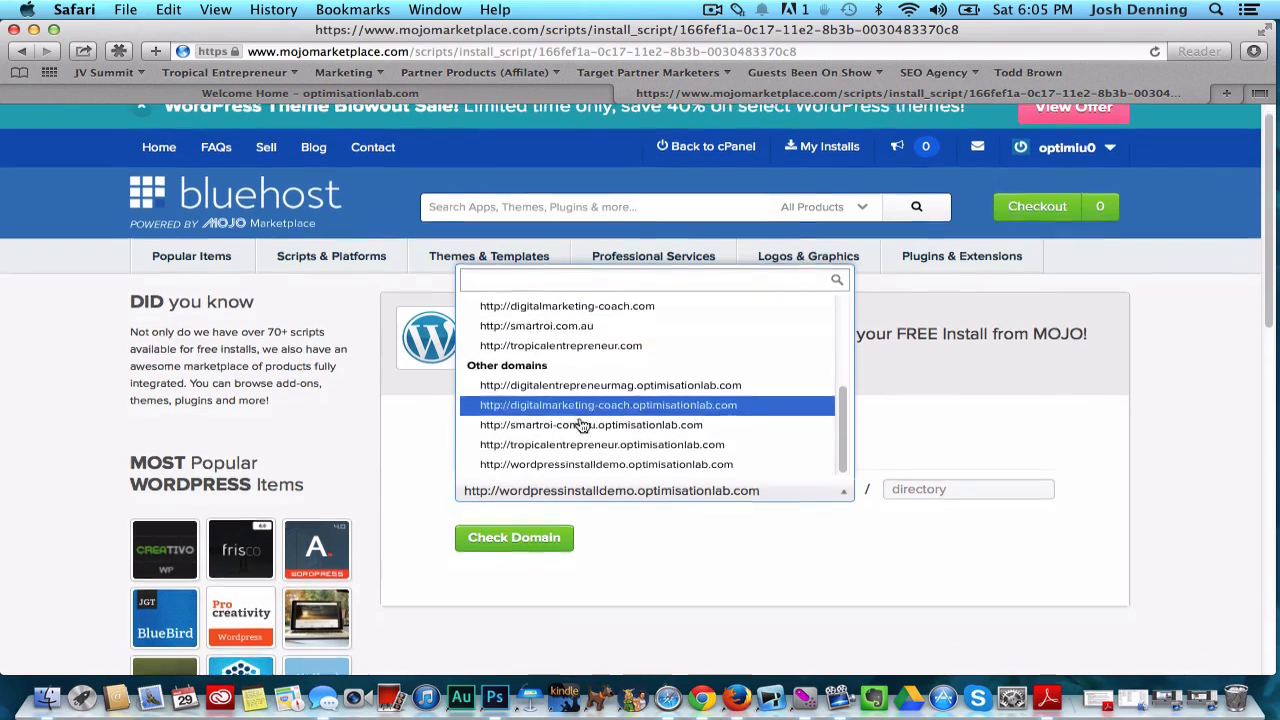
left_click(598, 452)
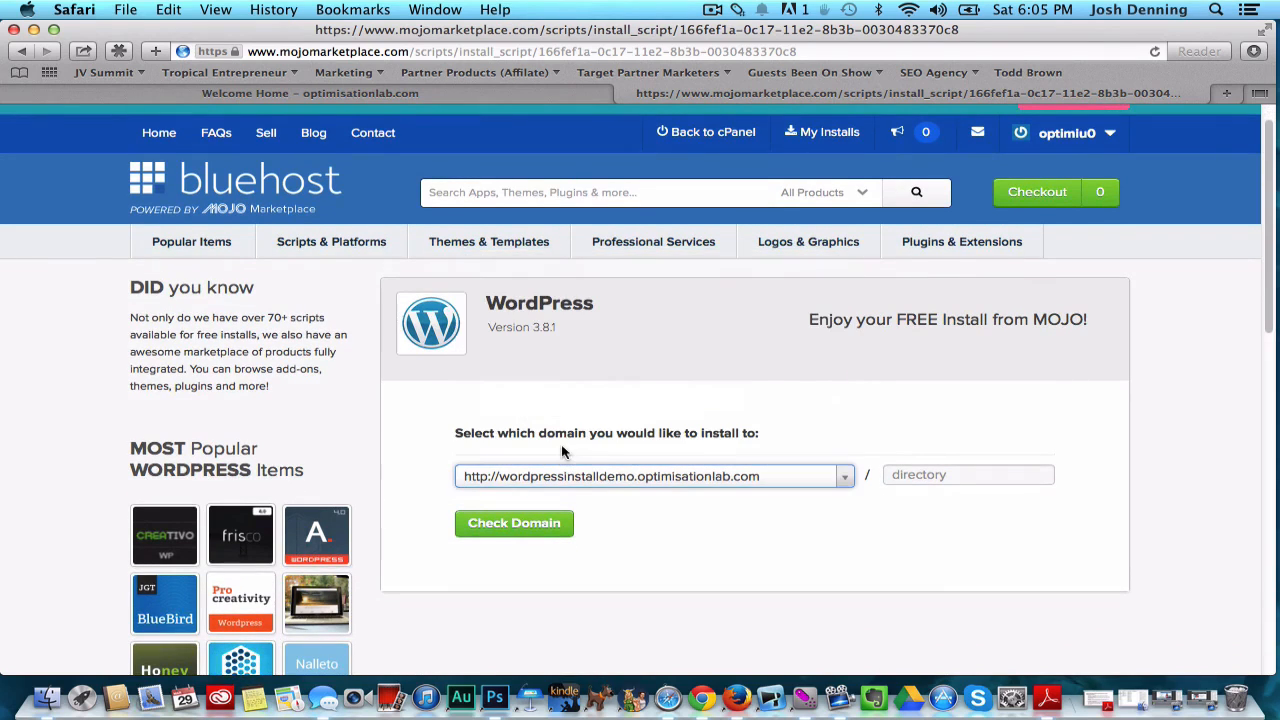
Check the selected install domain and continue despite the files that already exist there
left_click(512, 523)
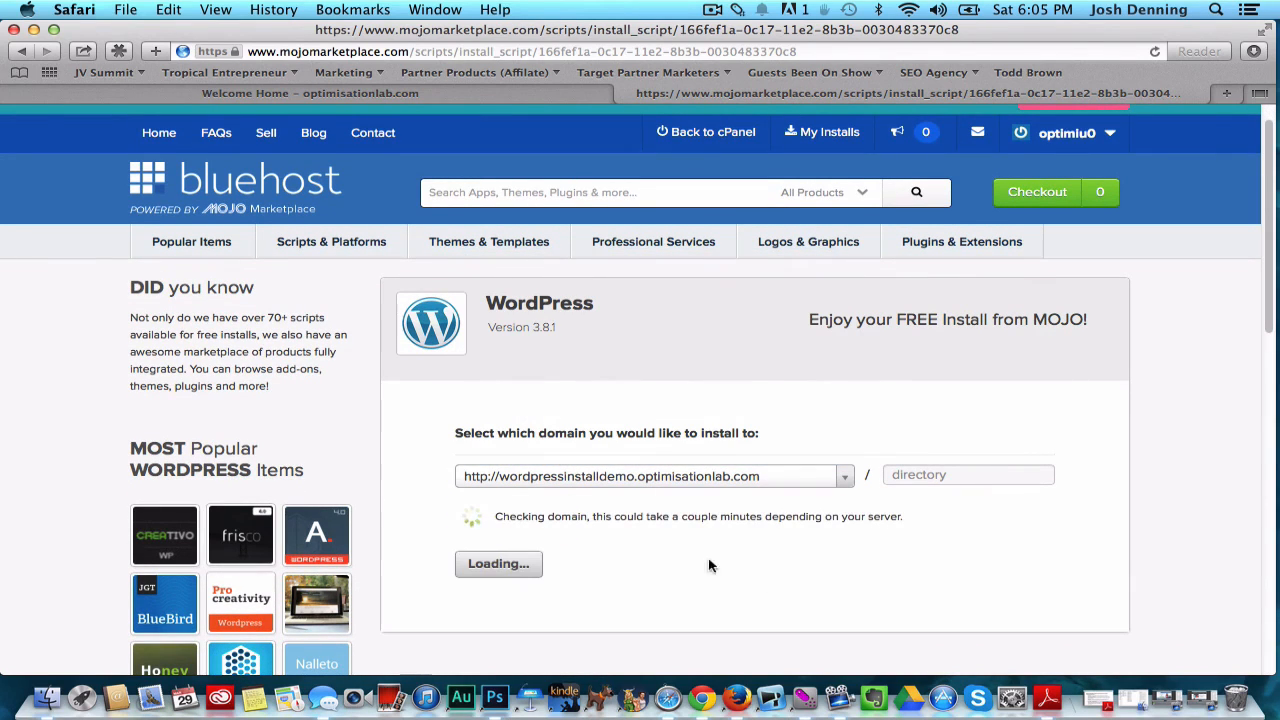
scroll(891, 591, "down", 2)
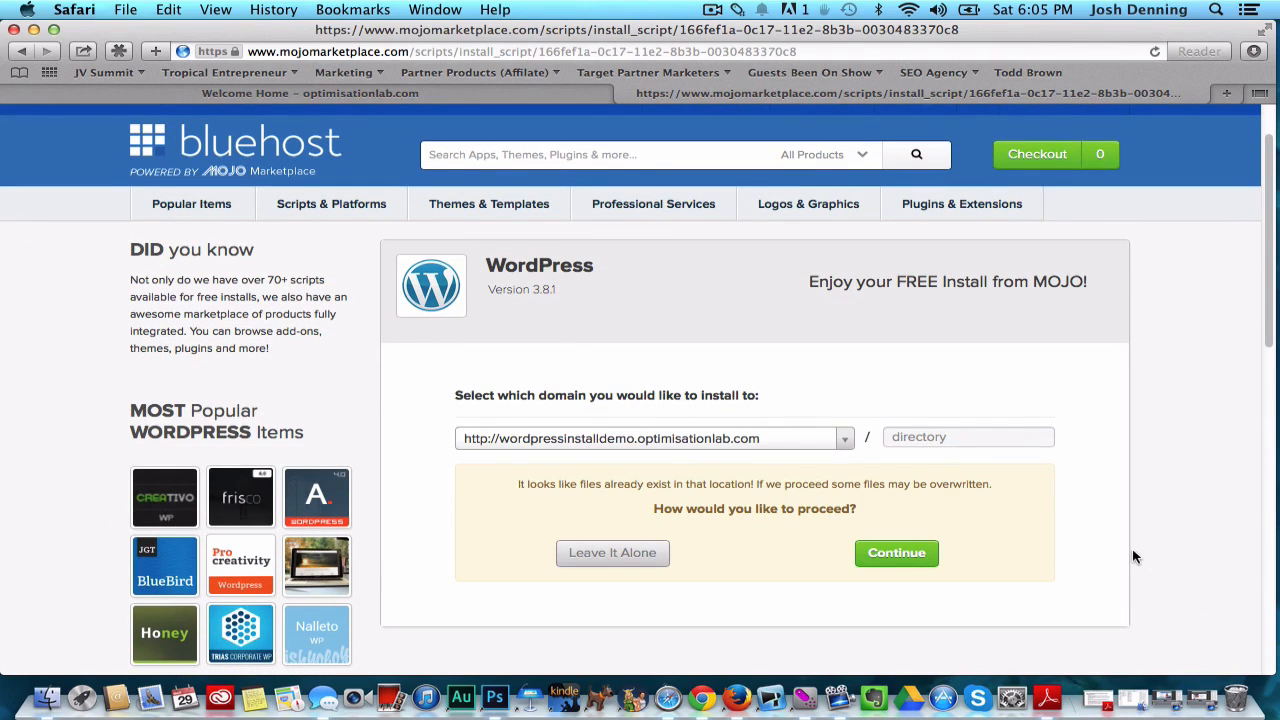
scroll(1134, 556, "down", 4)
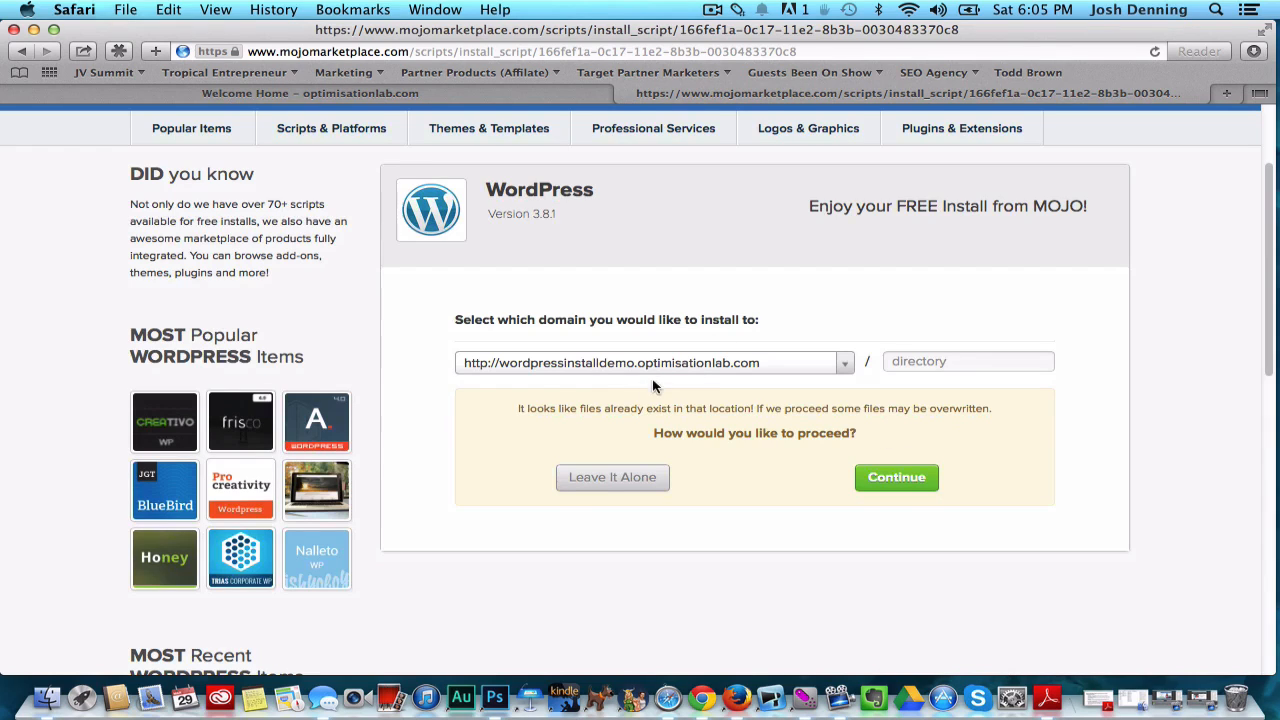
left_click(910, 486)
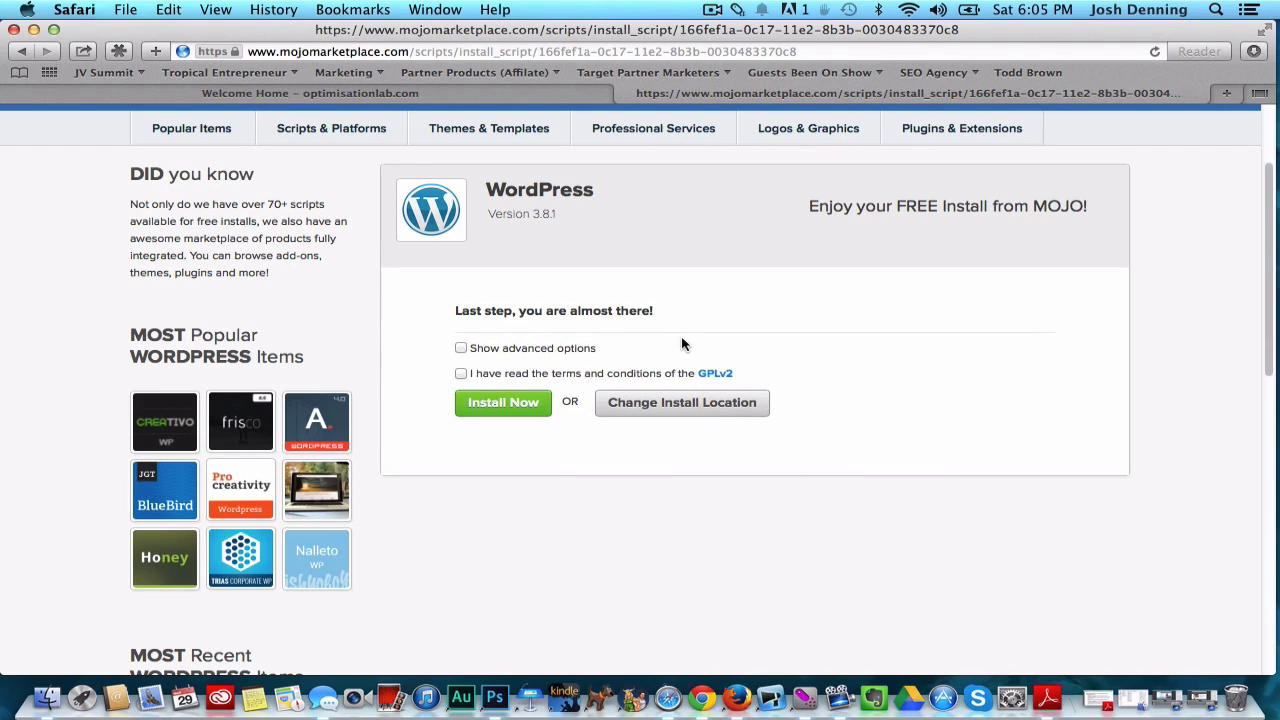
Show the advanced install options and set the site name to "Wordpress Install Demo"
left_click(461, 349)
scroll(893, 440, "down", 2)
left_click(570, 341)
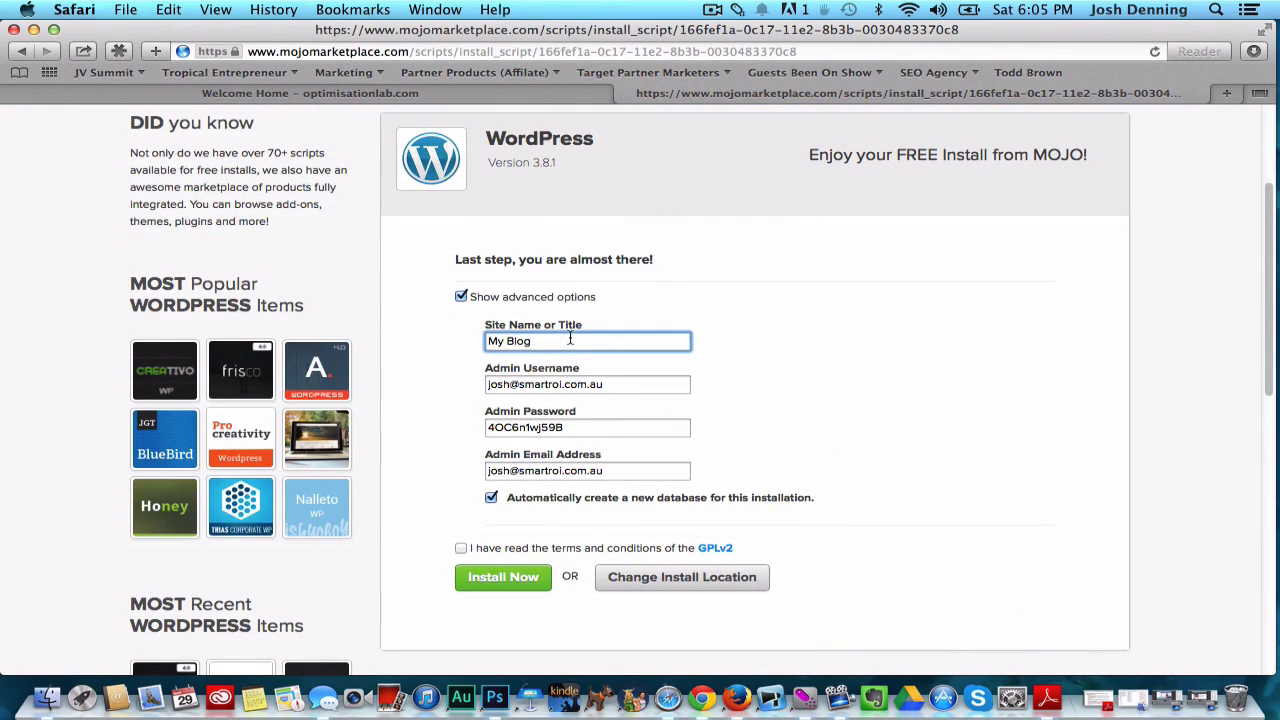
left_click_drag(570, 338, 403, 331)
type("Wordpress Install Demo")
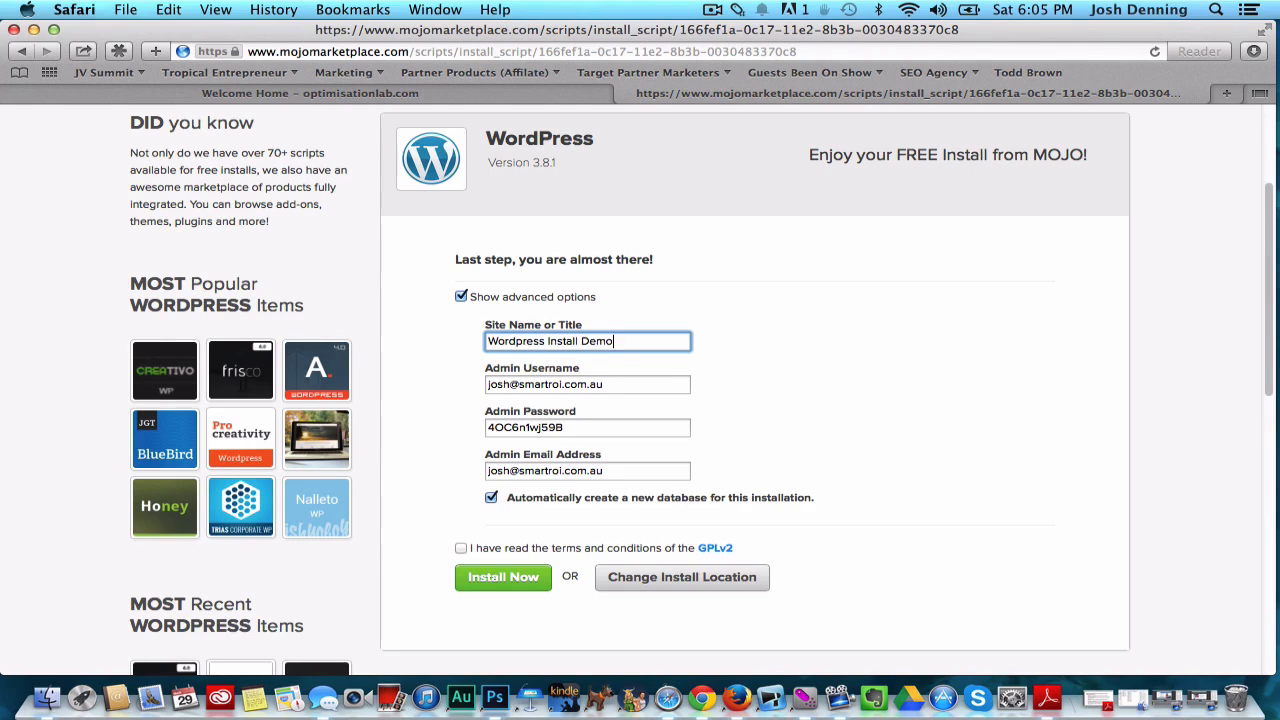
Copy the admin password from the install form, switch to Notes and paste it into a new note after the text "User:"
key("Tab")
left_click(665, 386)
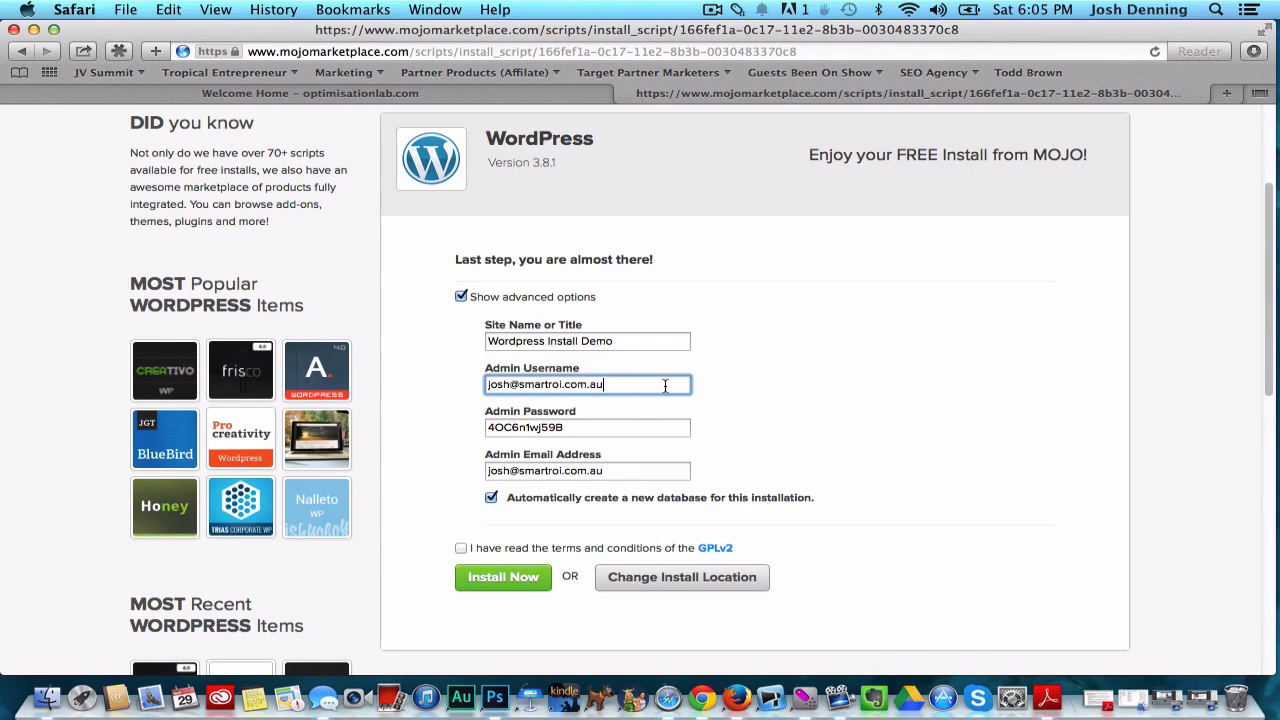
left_click_drag(566, 435, 459, 425)
key("super+c")
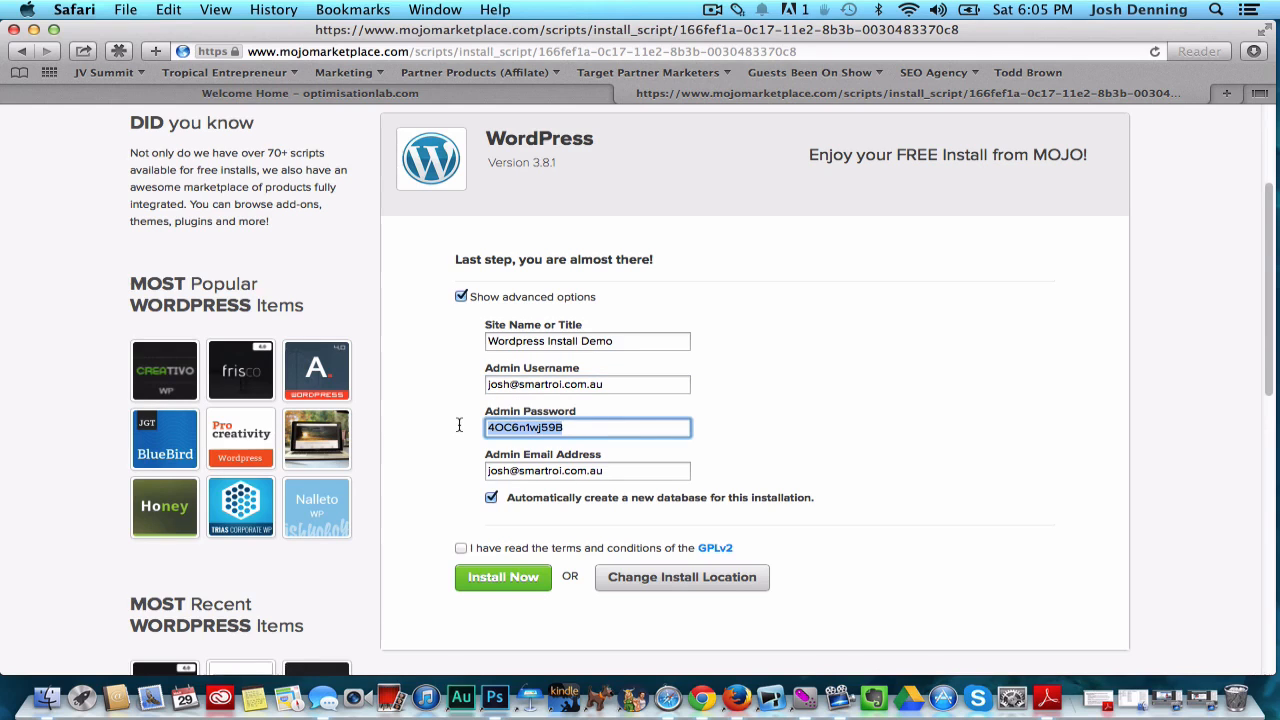
left_click(256, 698)
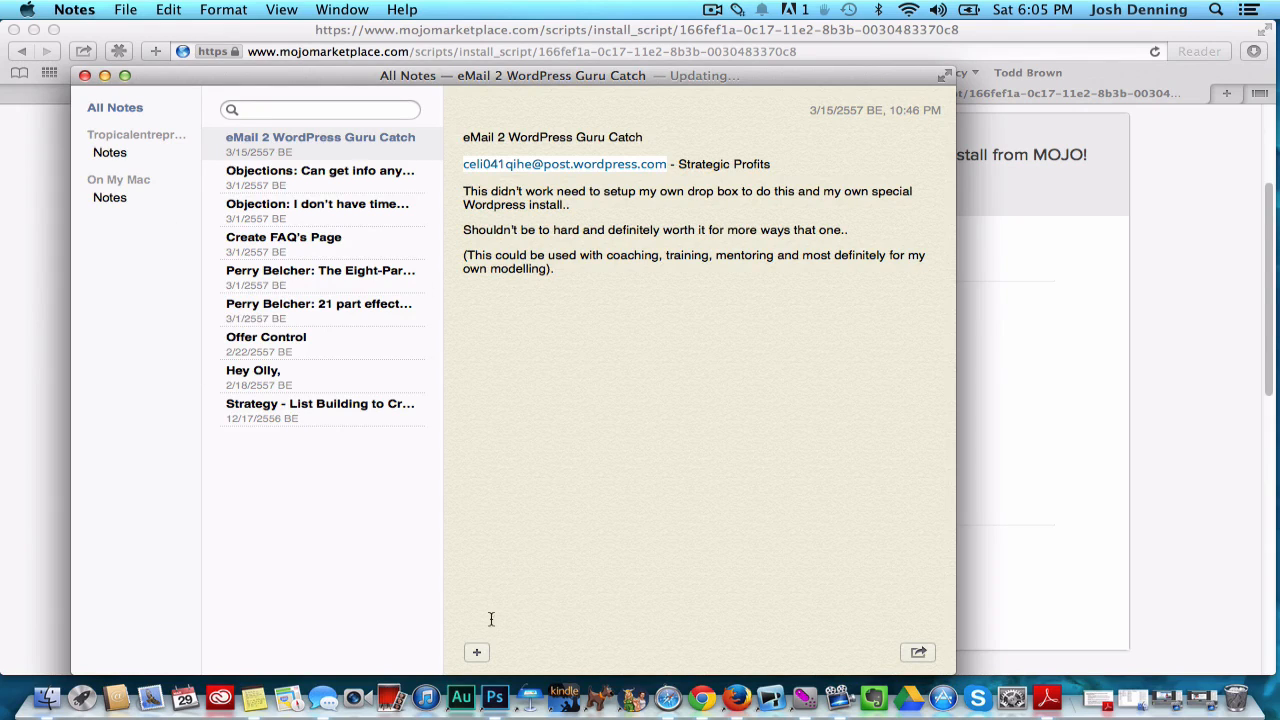
left_click(477, 652)
type("User:")
key("super+v")
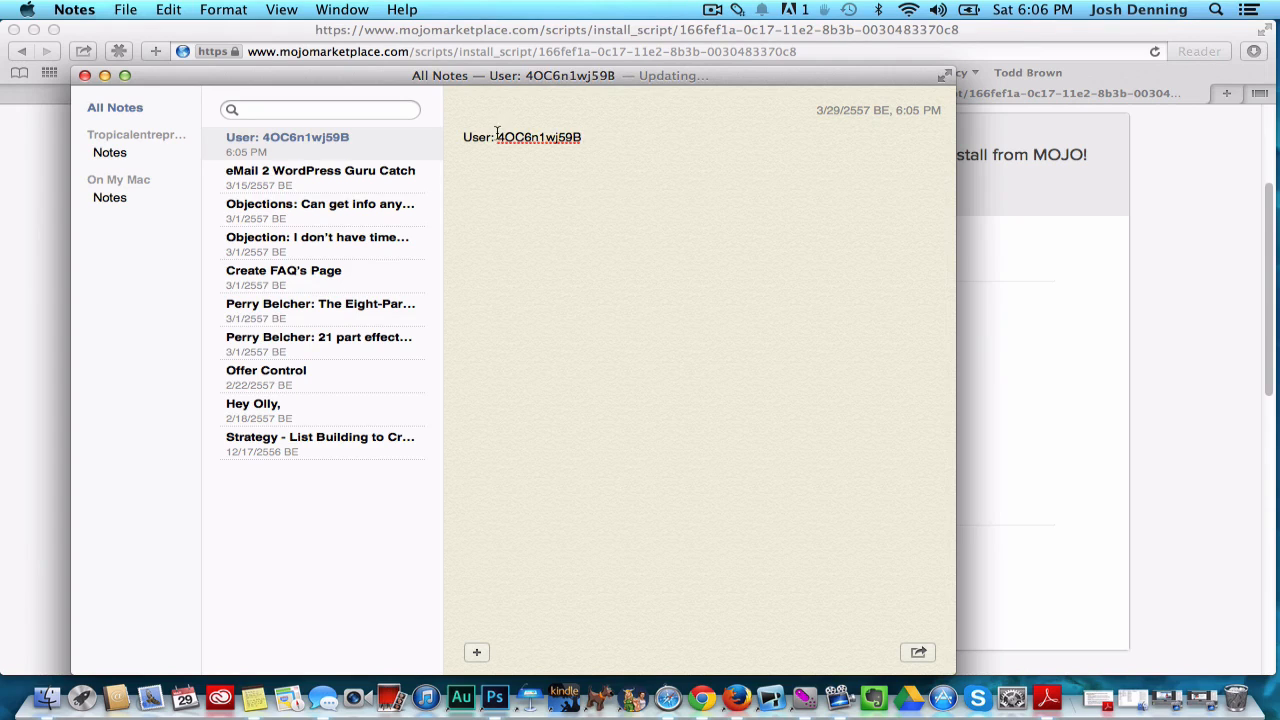
Move the pasted password in the note to its own line below "User:" and label it "Pass:"
left_click(497, 137)
key("Return")
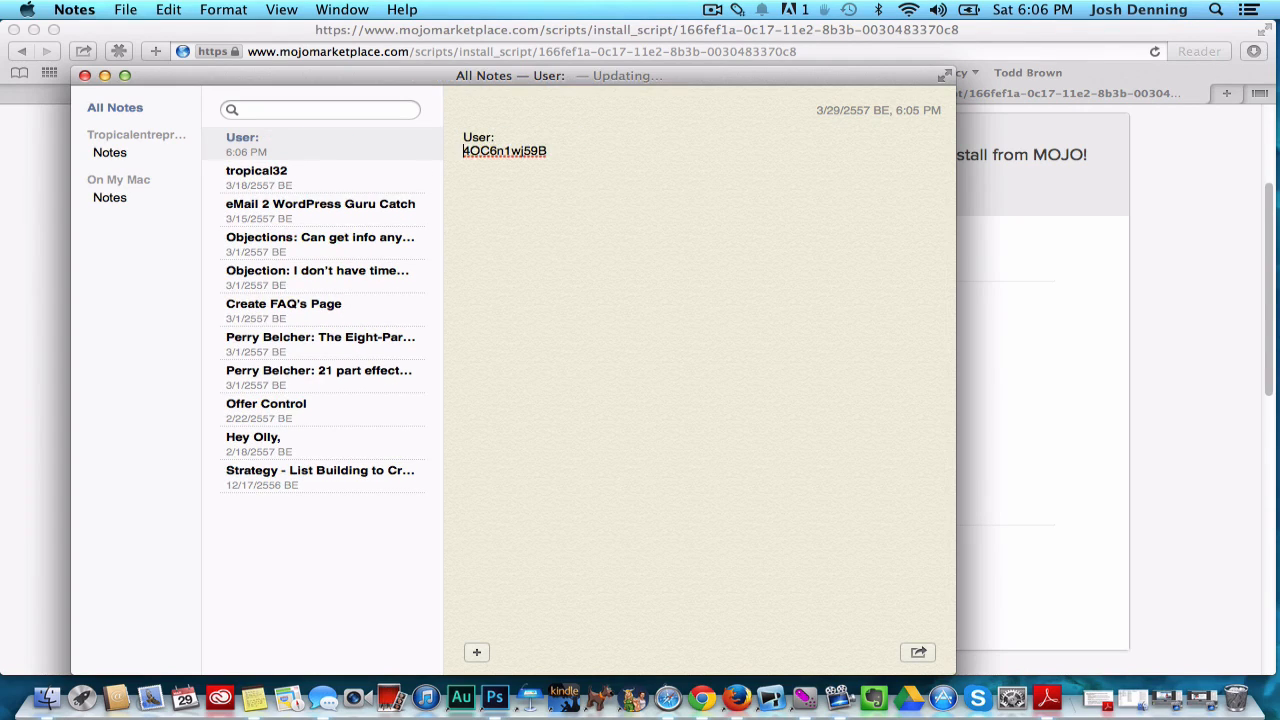
key("Return")
type("Pass:")
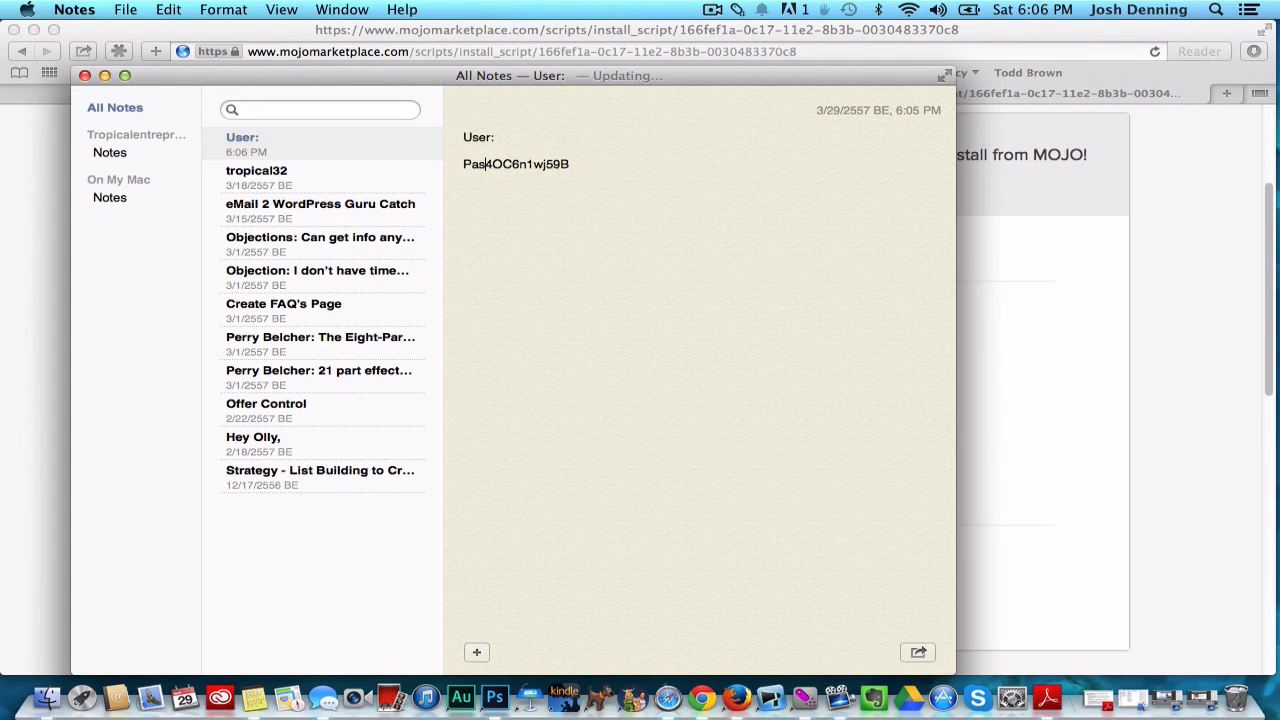
double_click(540, 164)
Copy the admin username from the install form in Safari and paste it after "User:" in the note
left_click(1100, 370)
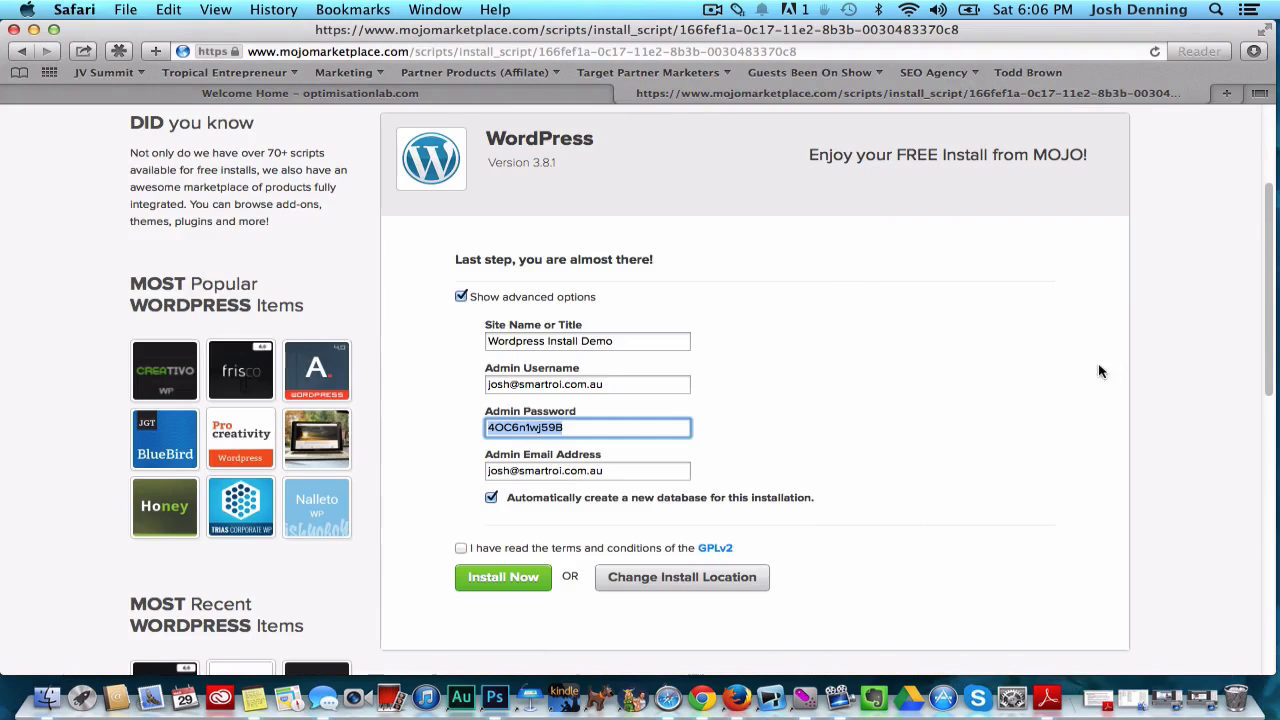
left_click(581, 379)
key("super+a")
key("super+c")
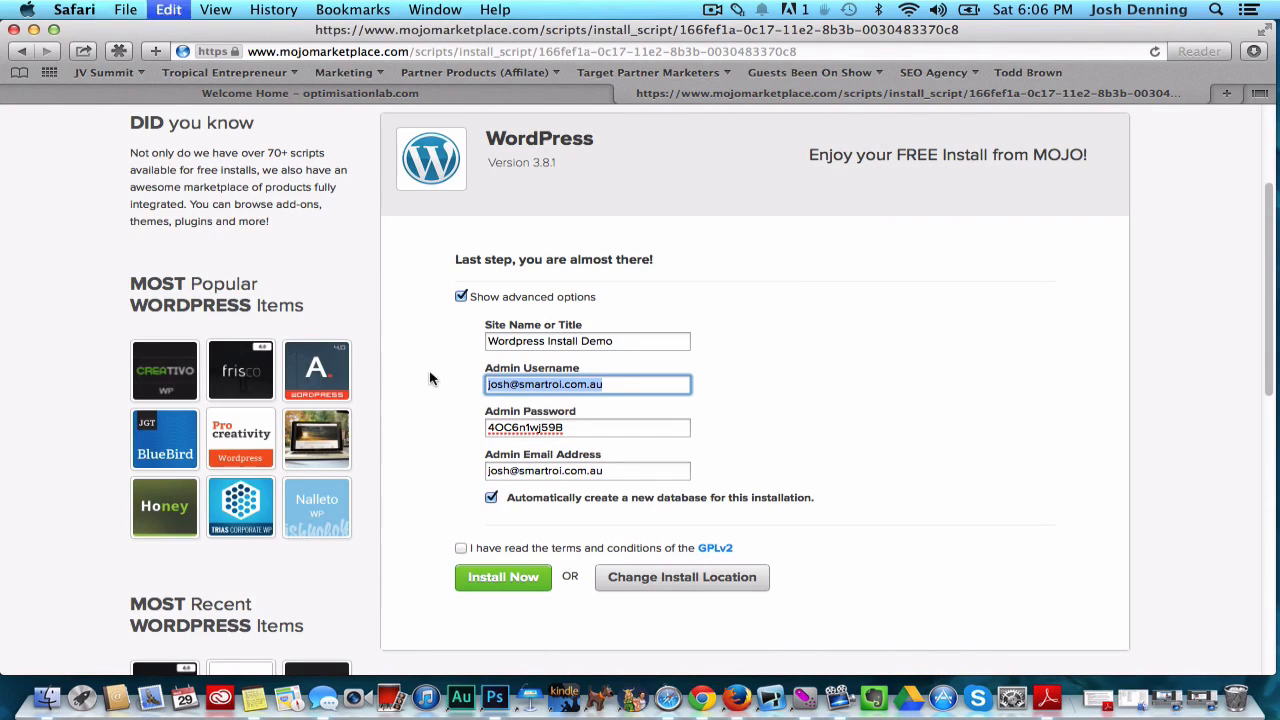
key("super+Tab")
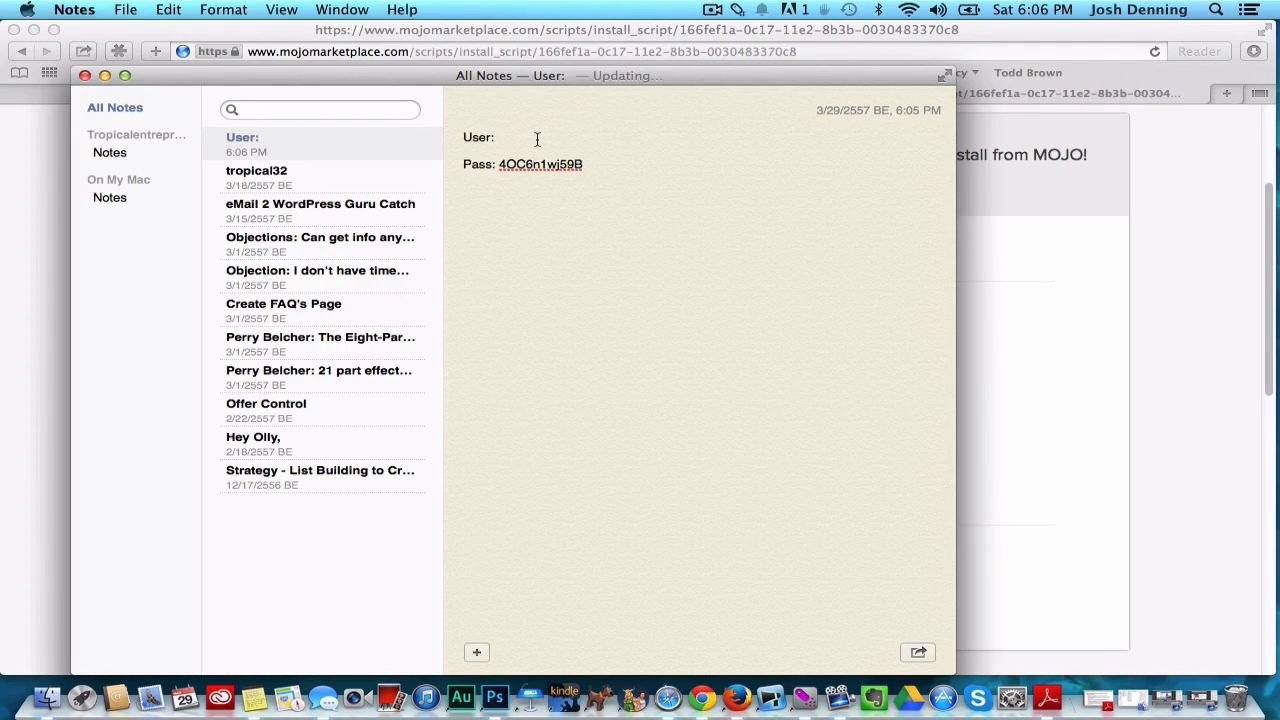
key("super+v")
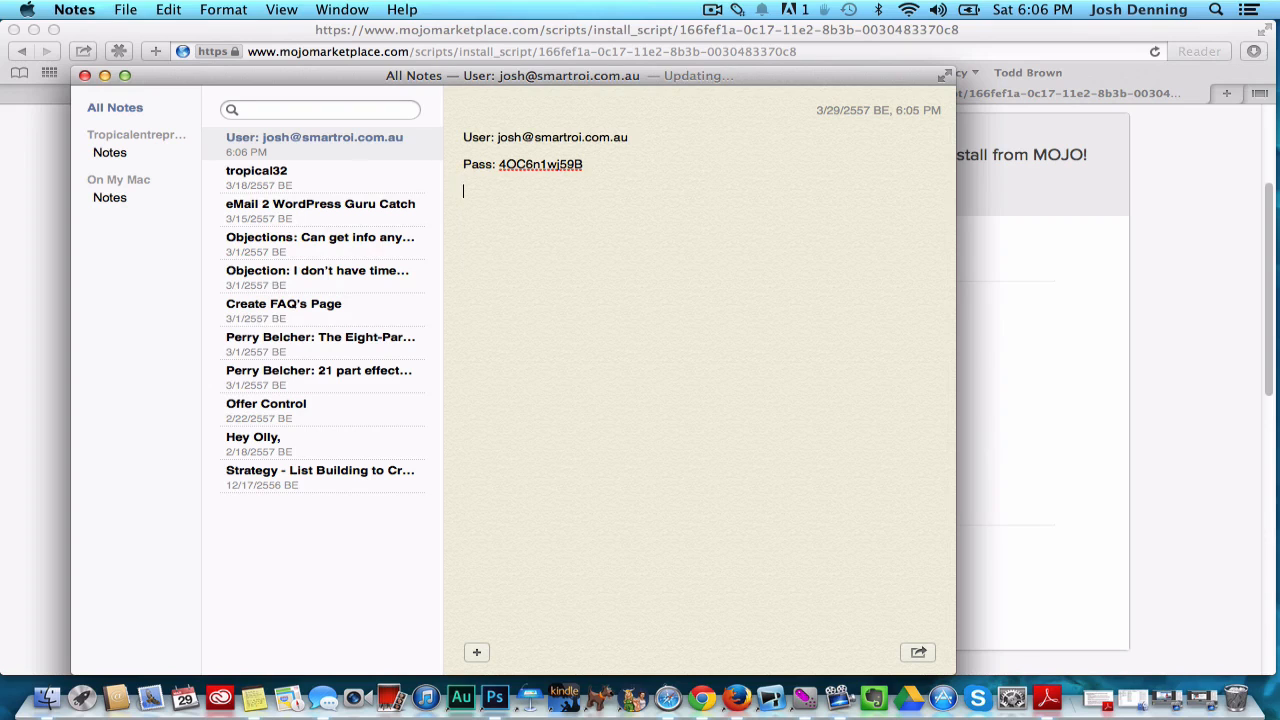
Accept the GPLv2 terms and conditions in the Safari install form and start the WordPress installation
left_click(1051, 352)
scroll(914, 418, "down", 2)
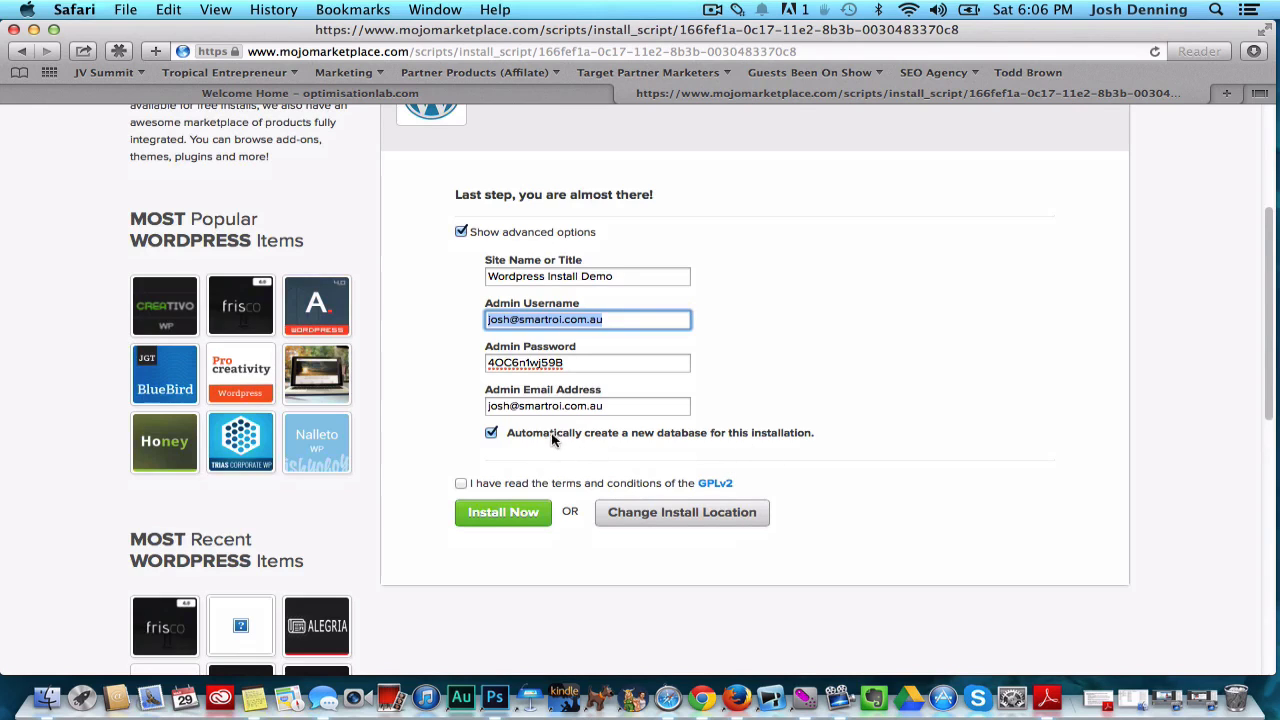
scroll(860, 468, "down", 1)
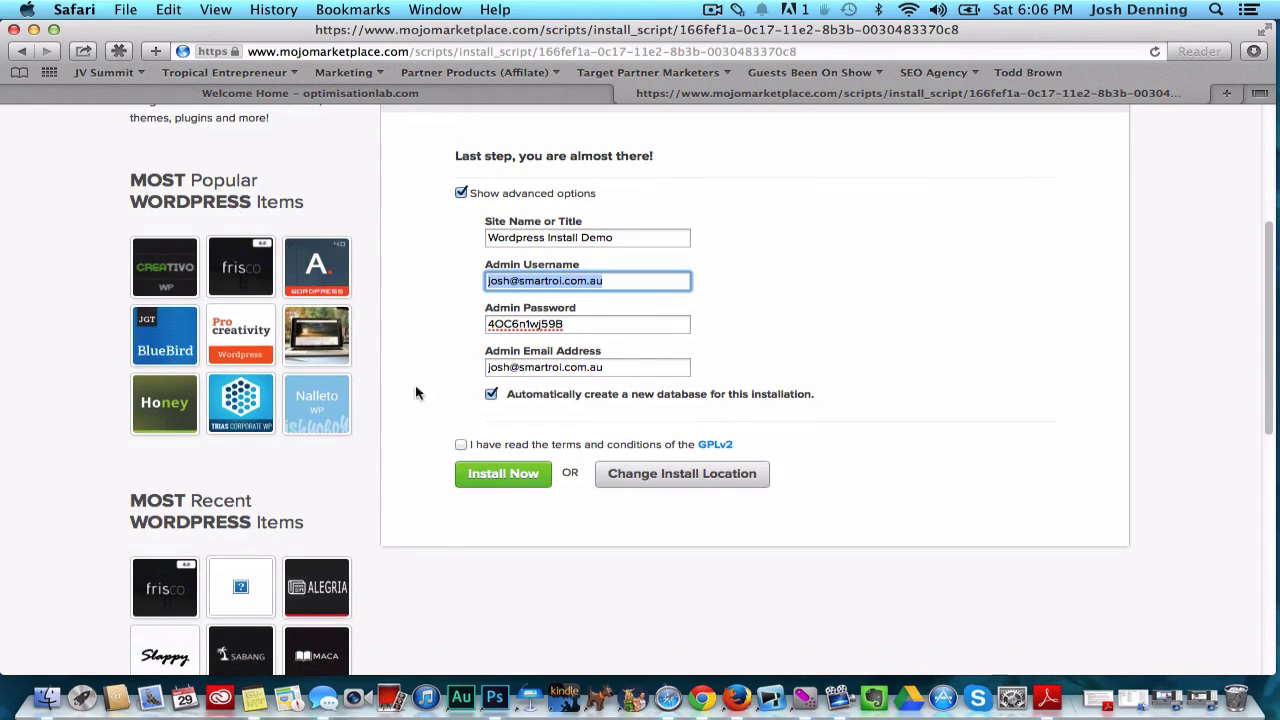
left_click(462, 446)
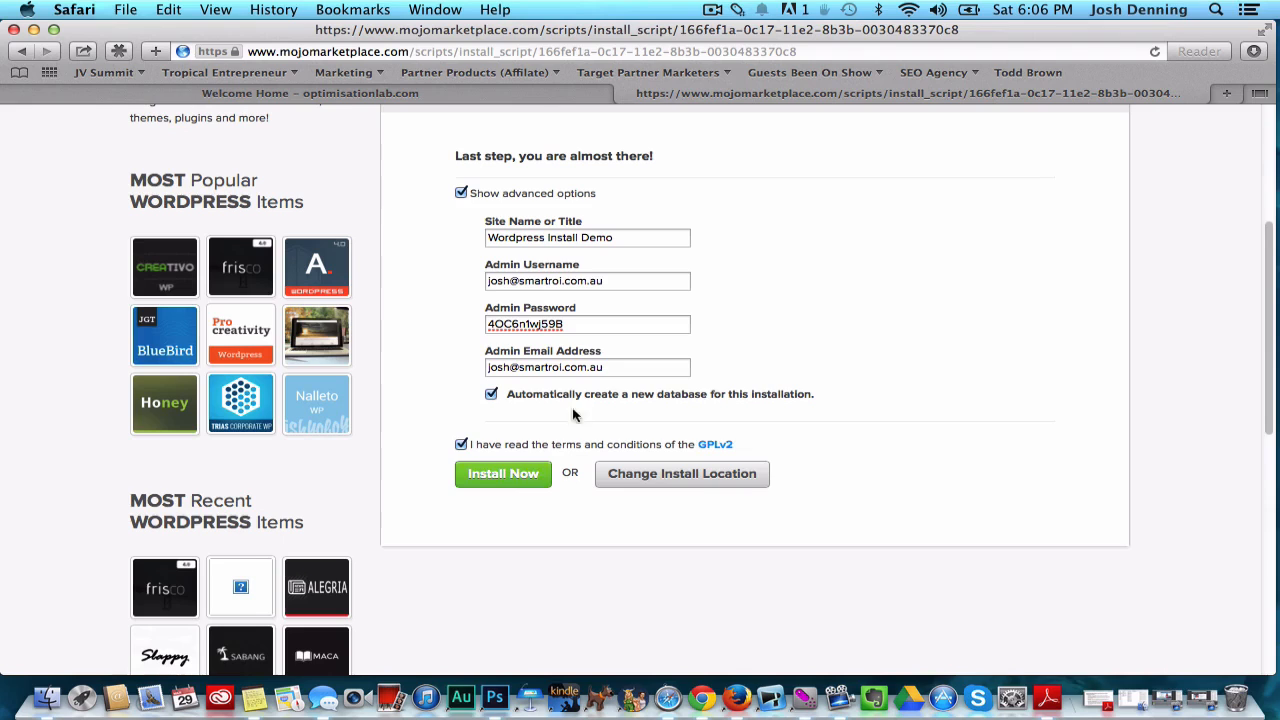
left_click(497, 476)
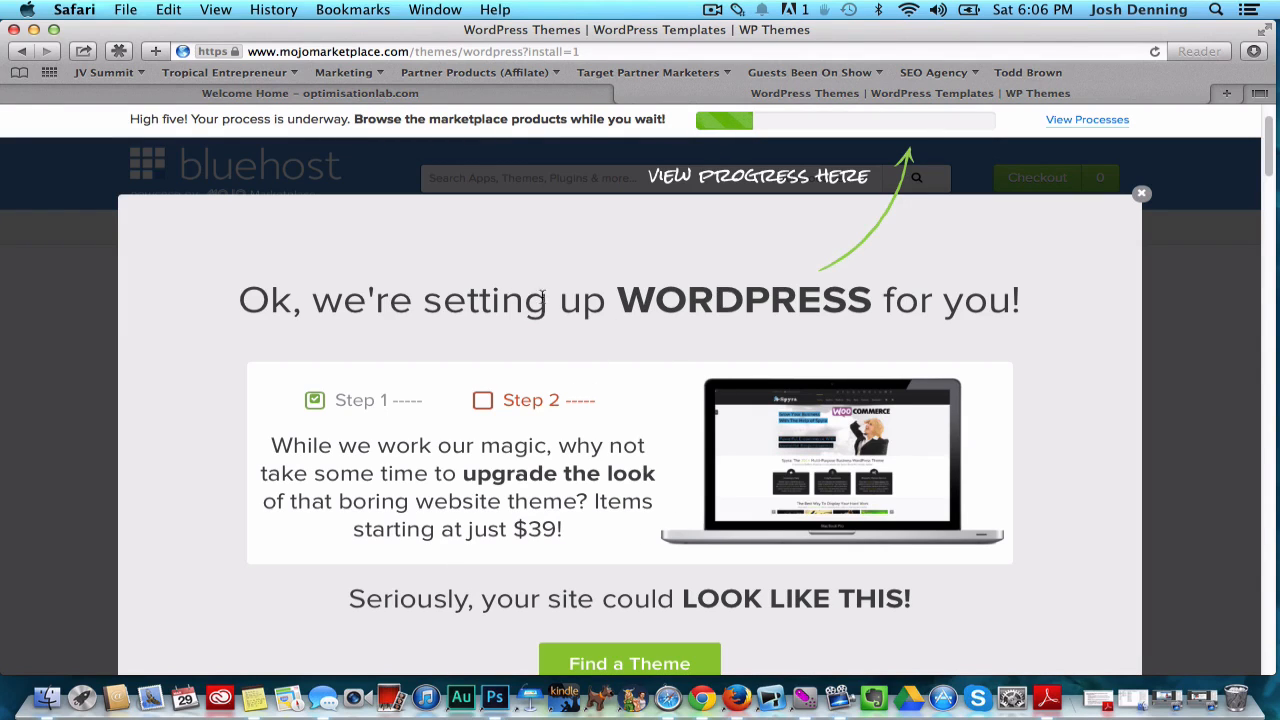
scroll(540, 395, "down", 1)
scroll(520, 420, "up", 2)
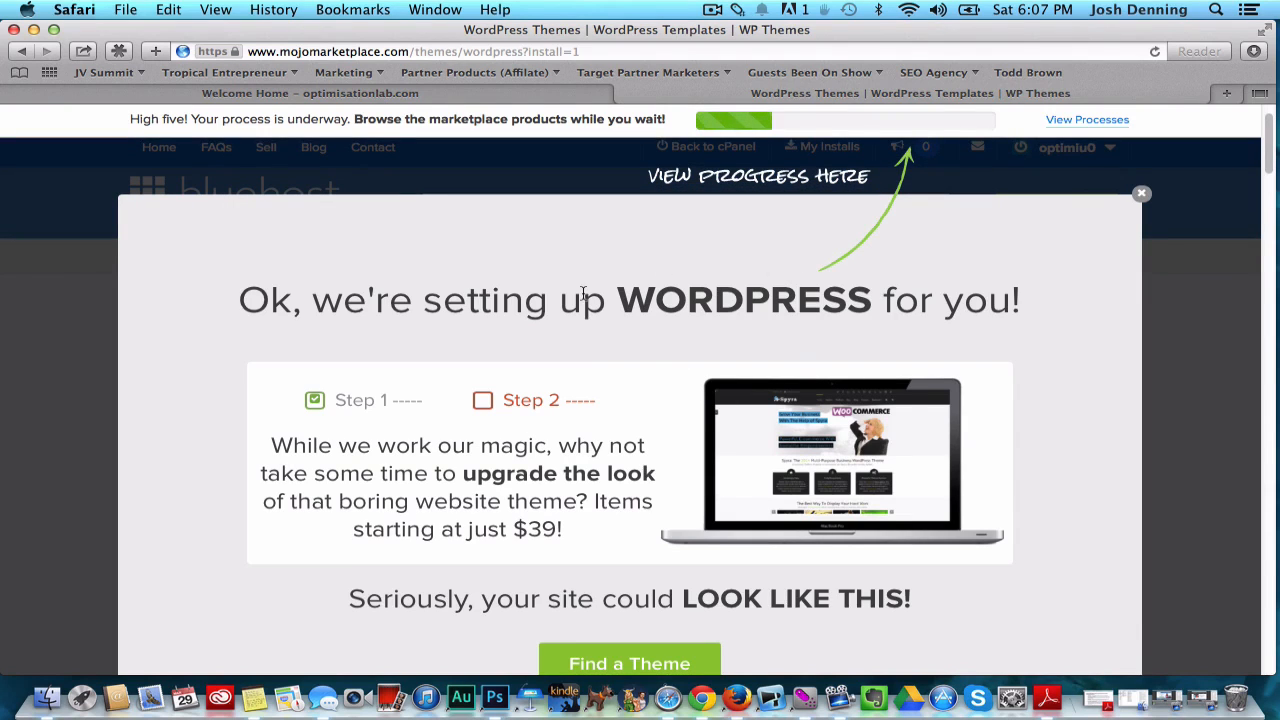
scroll(596, 344, "down", 1)
scroll(594, 344, "up", 1)
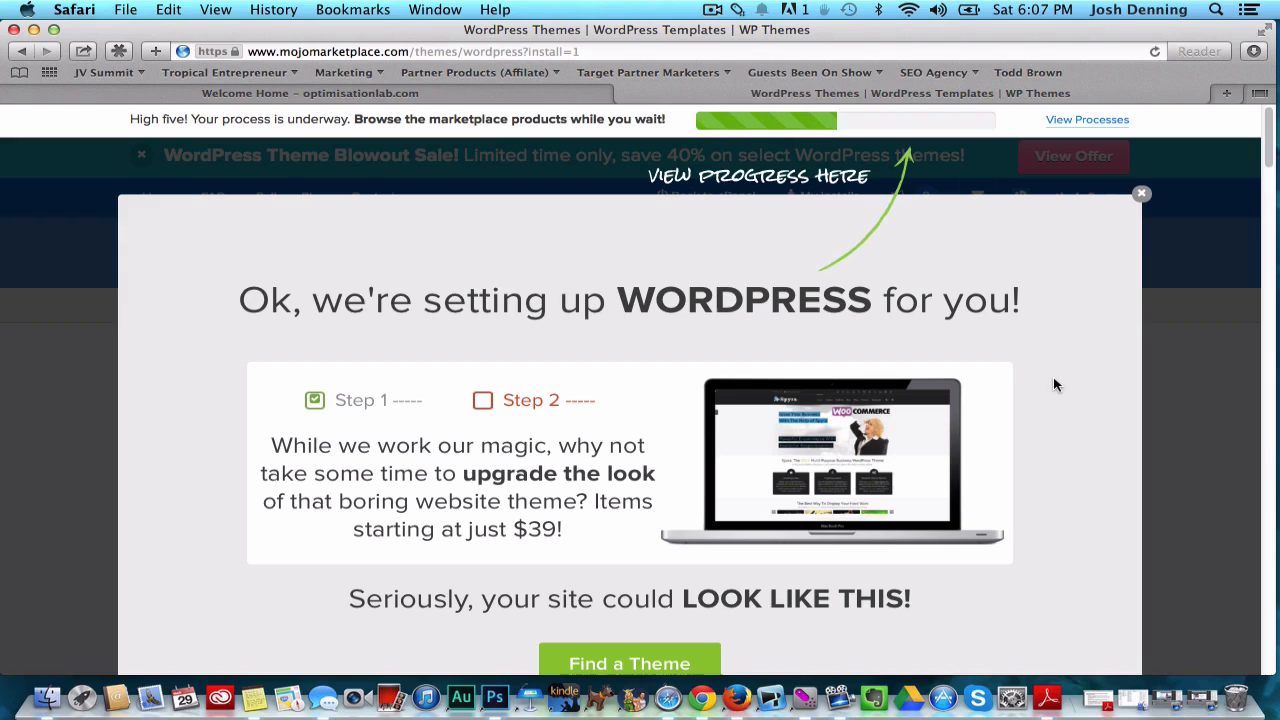
scroll(1089, 331, "down", 1)
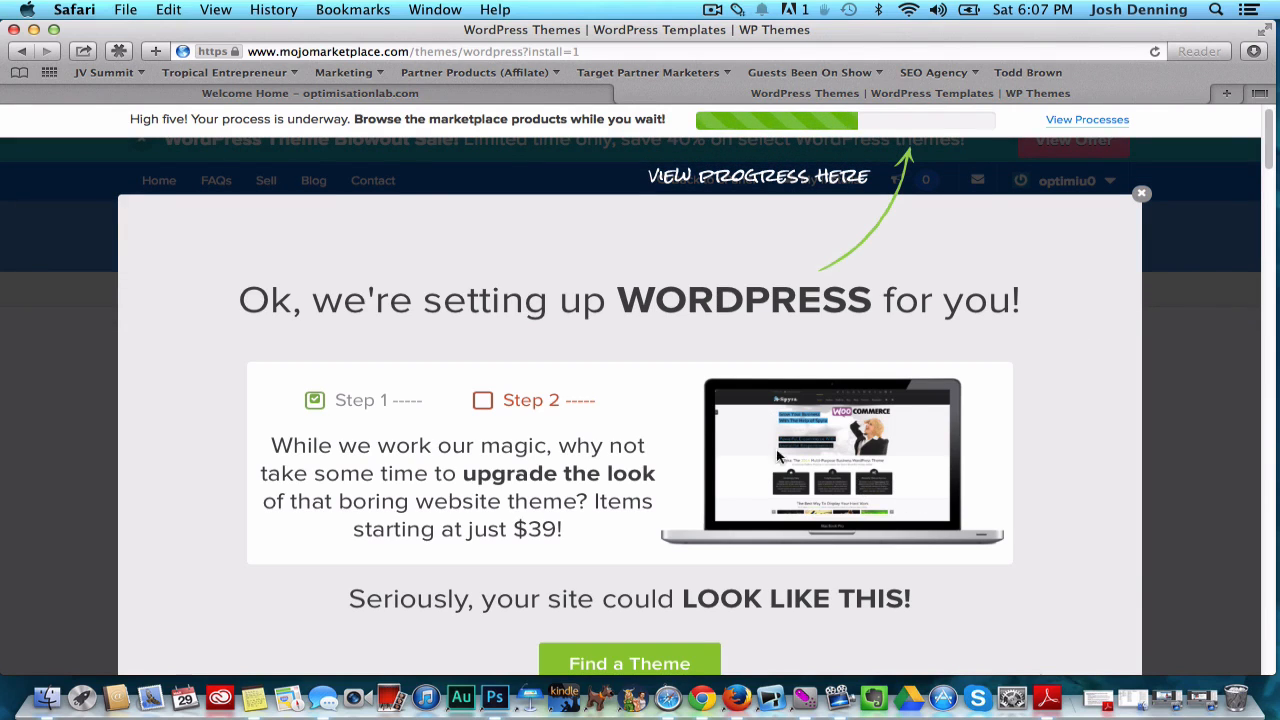
scroll(1051, 501, "down", 1)
scroll(1051, 501, "up", 2)
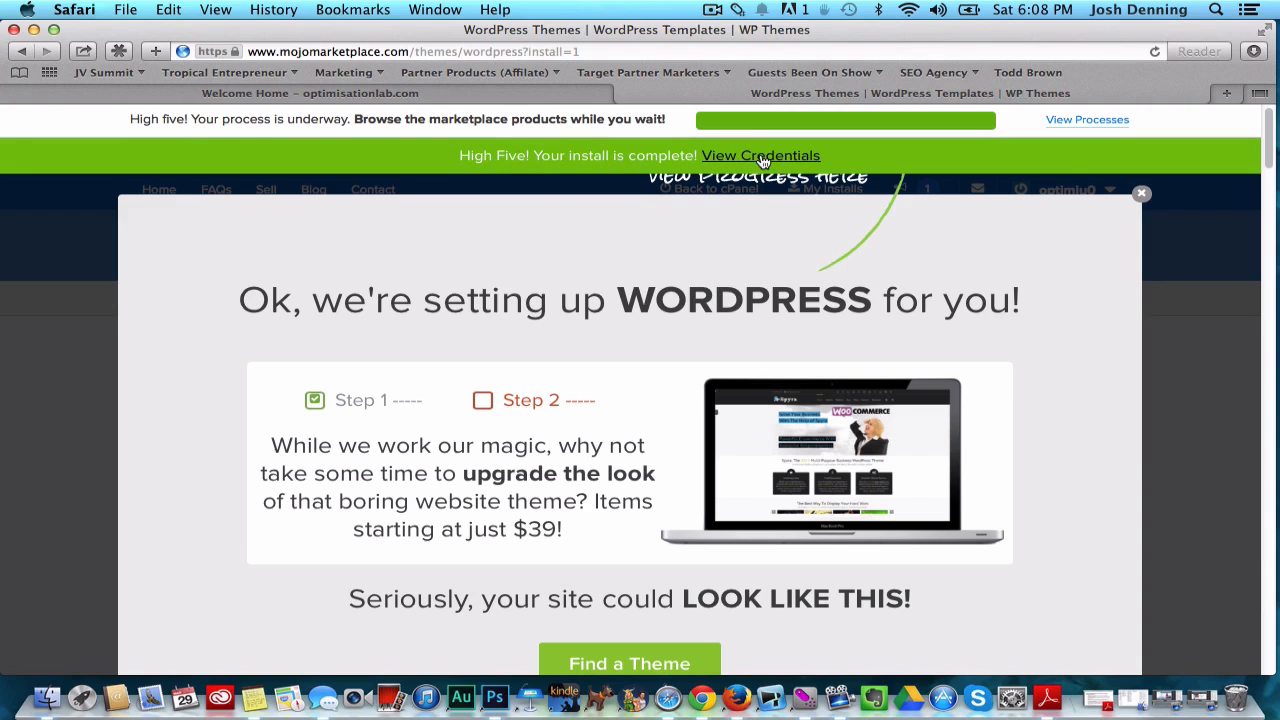
Close the theme offer and open the credentials of the completed WordPress install
left_click(1141, 197)
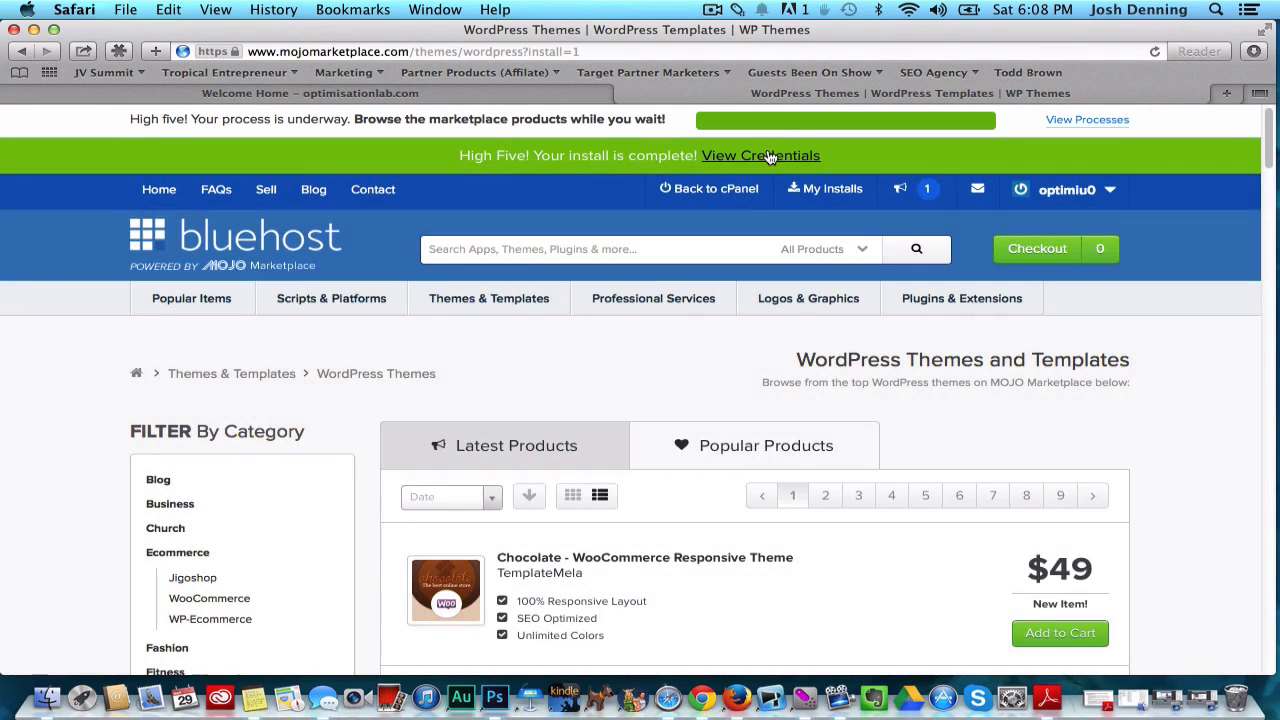
left_click(766, 155)
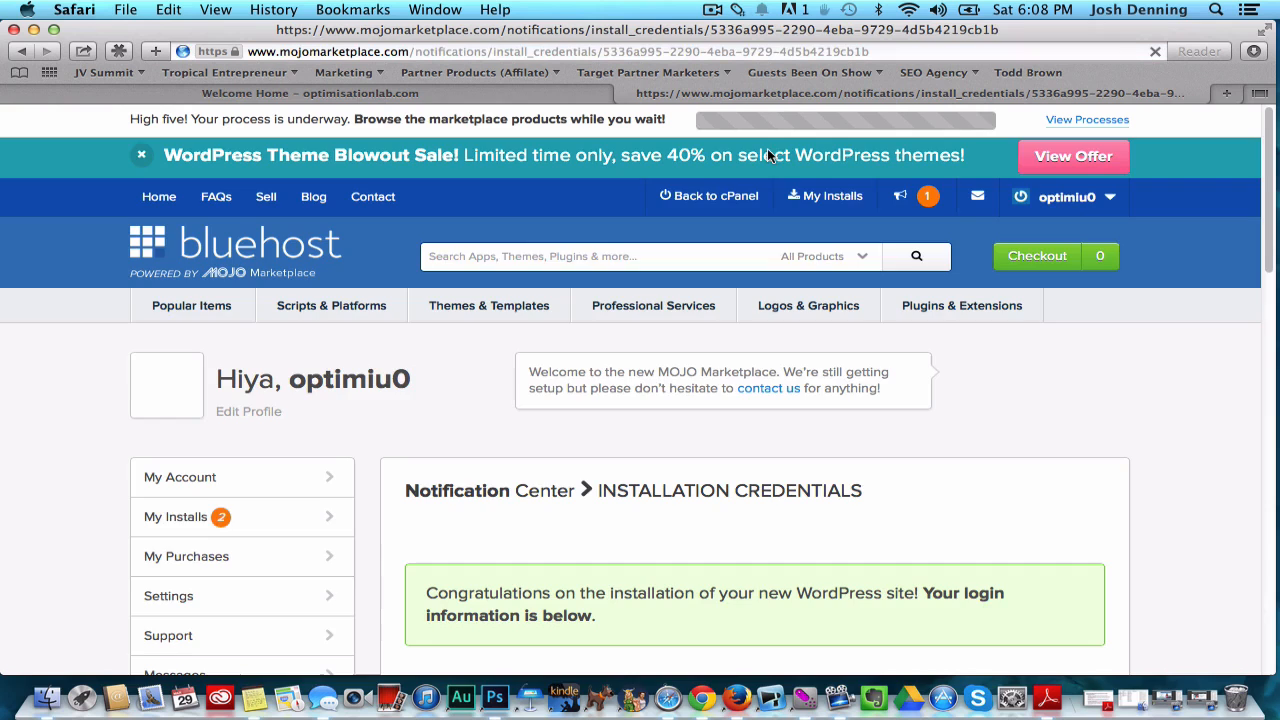
scroll(1067, 405, "down", 5)
scroll(1067, 405, "down", 1)
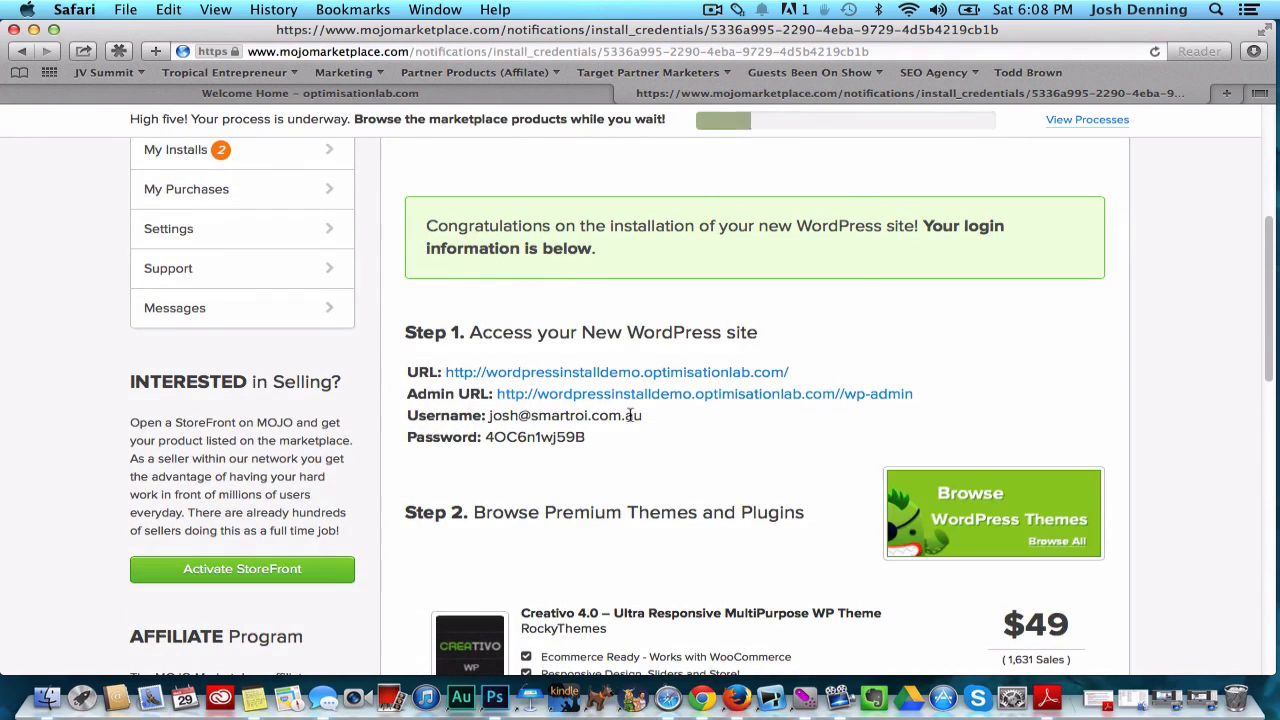
Copy the site URL, admin URL, username and password from the credentials page and paste them into the note in Notes
left_click_drag(592, 446, 388, 367)
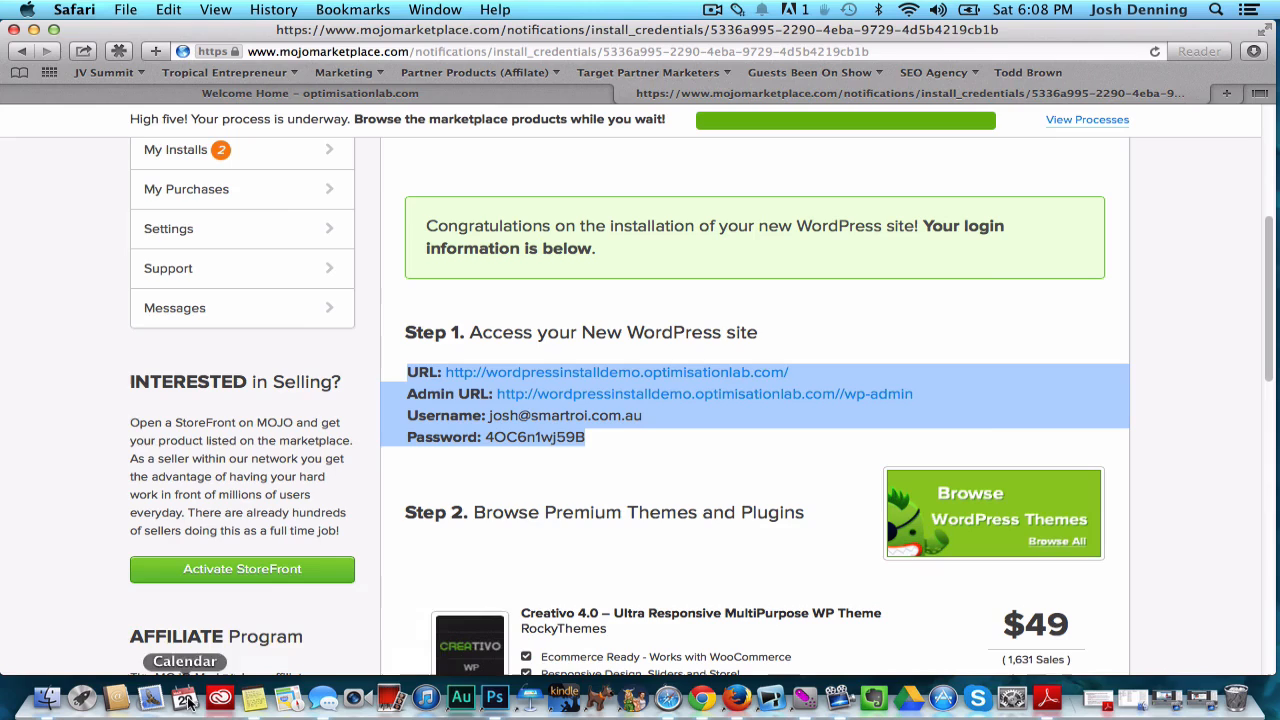
left_click(255, 697)
key("super+v")
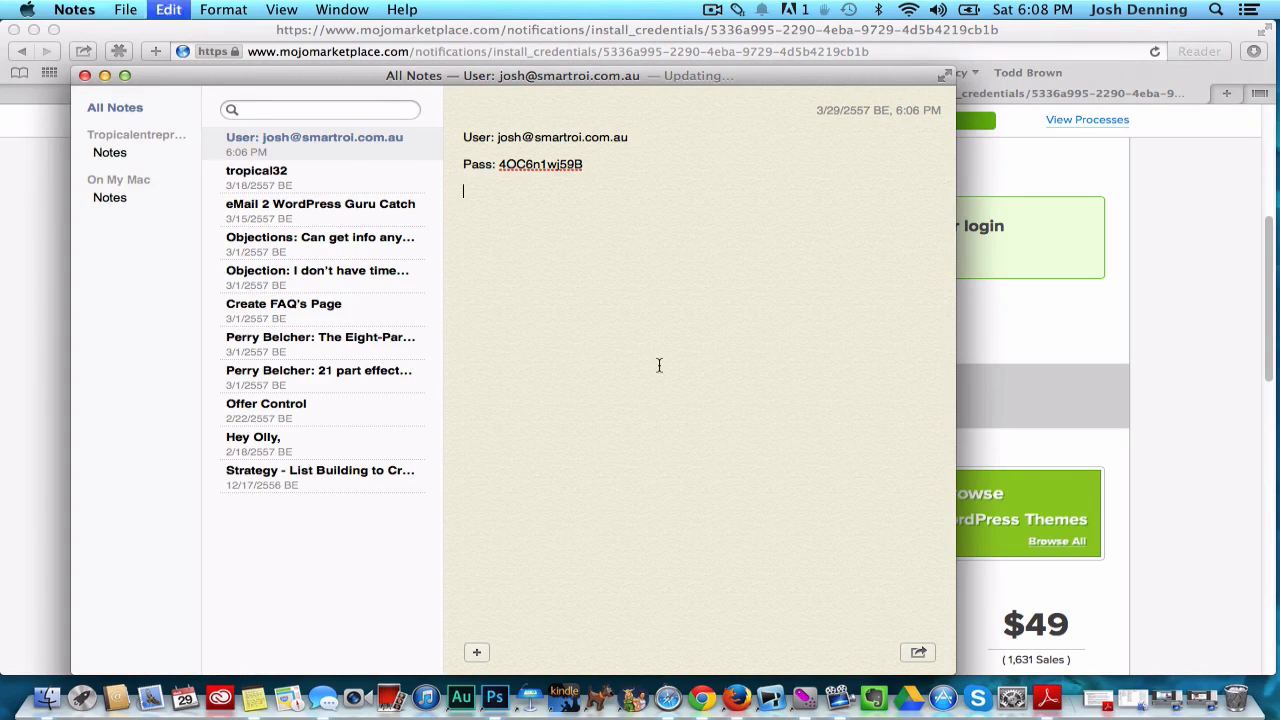
left_click(1208, 355)
scroll(1190, 413, "down", 5)
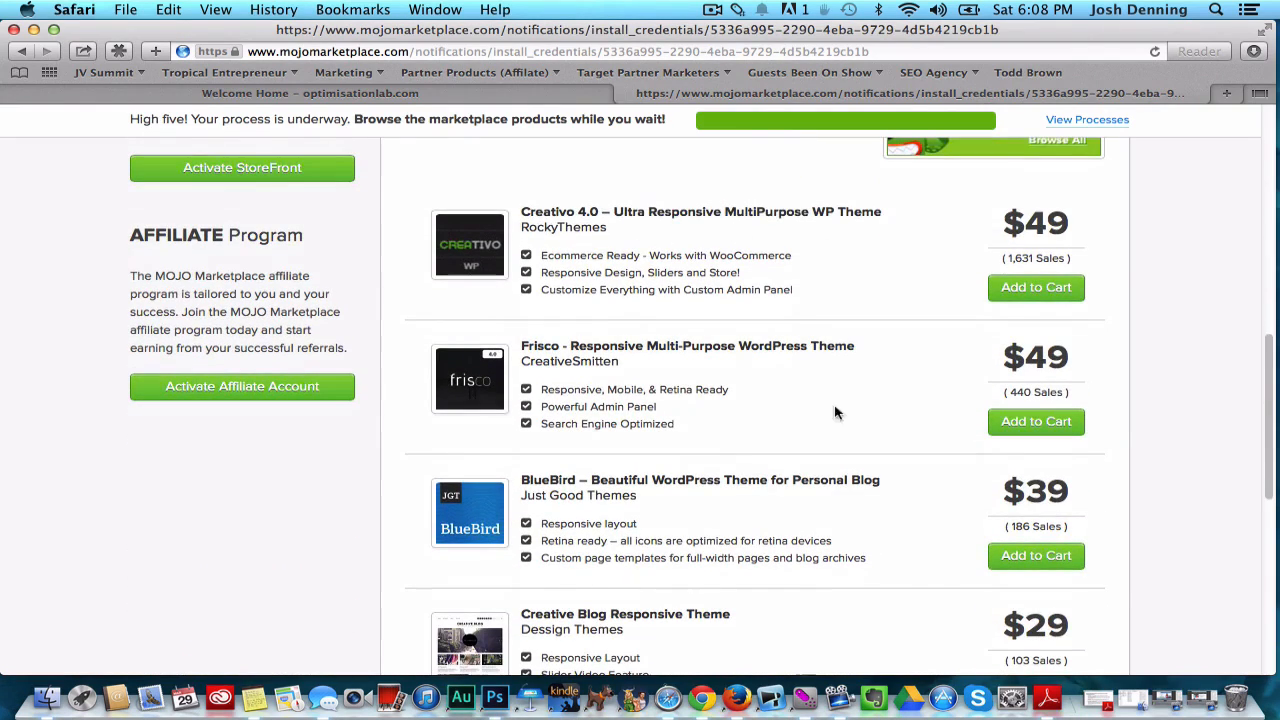
scroll(838, 418, "down", 3)
scroll(836, 427, "down", 3)
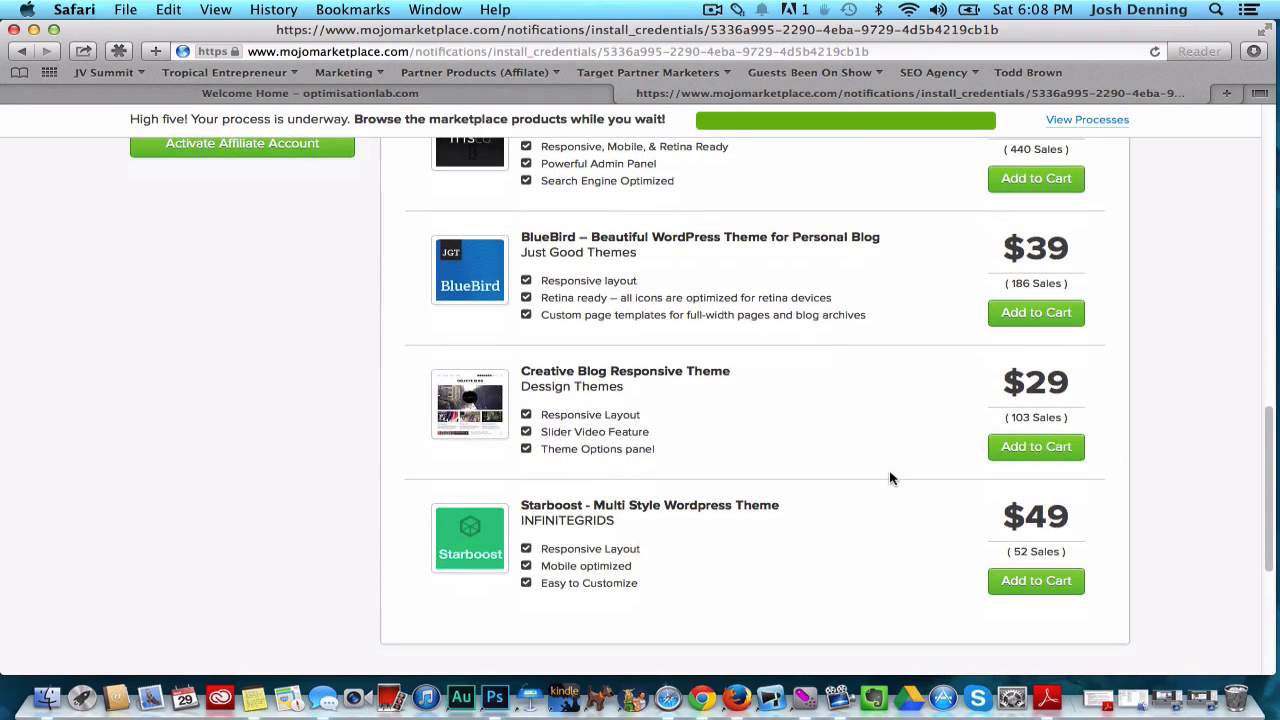
scroll(890, 479, "up", 10)
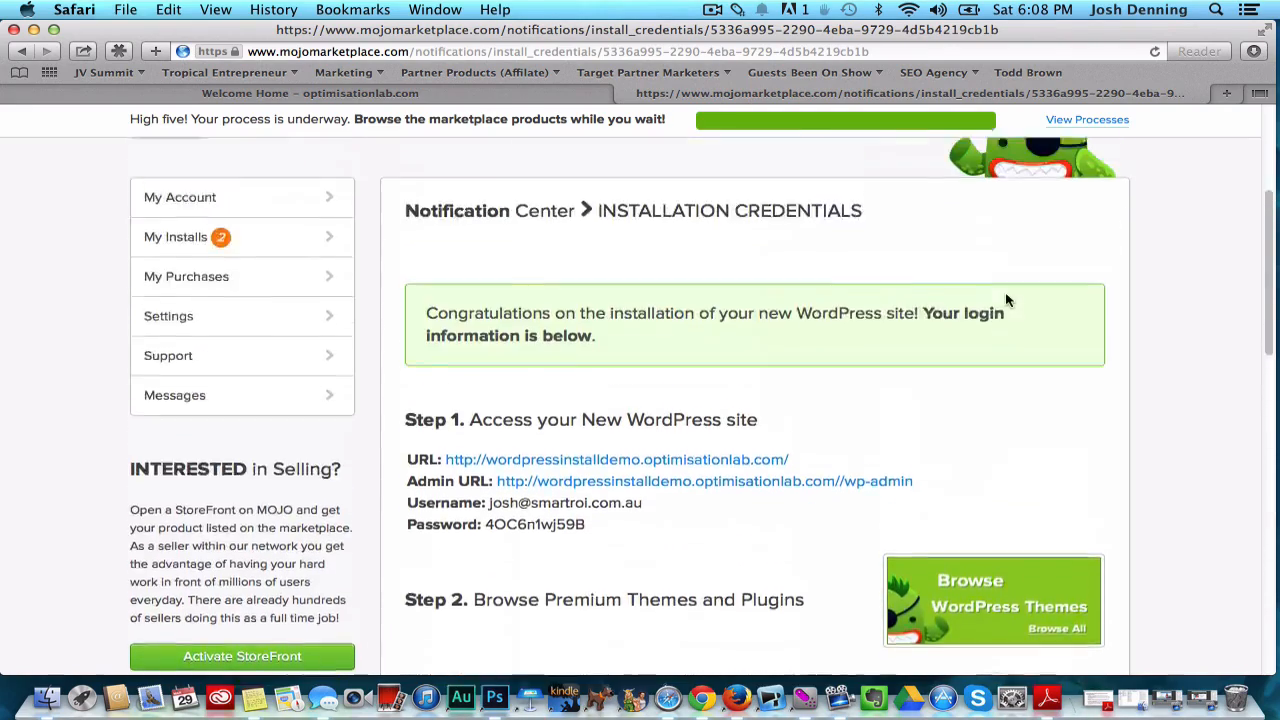
scroll(1005, 292, "down", 5)
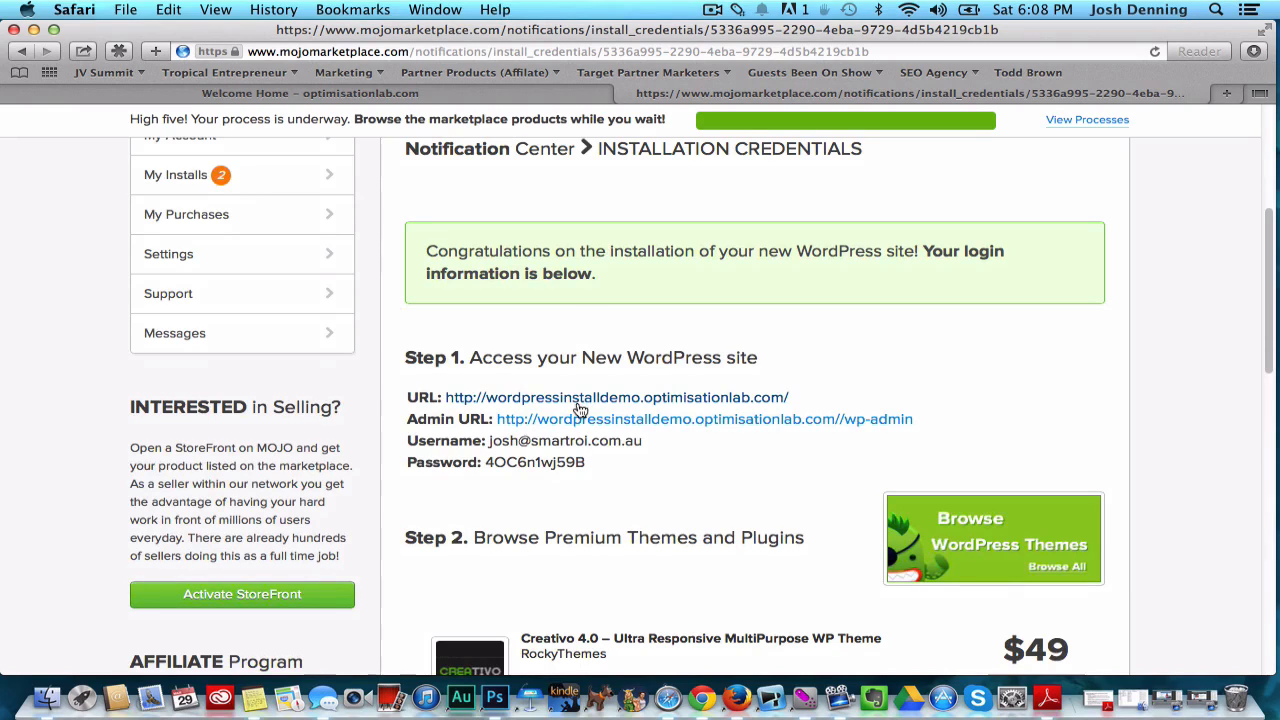
right_click(573, 403)
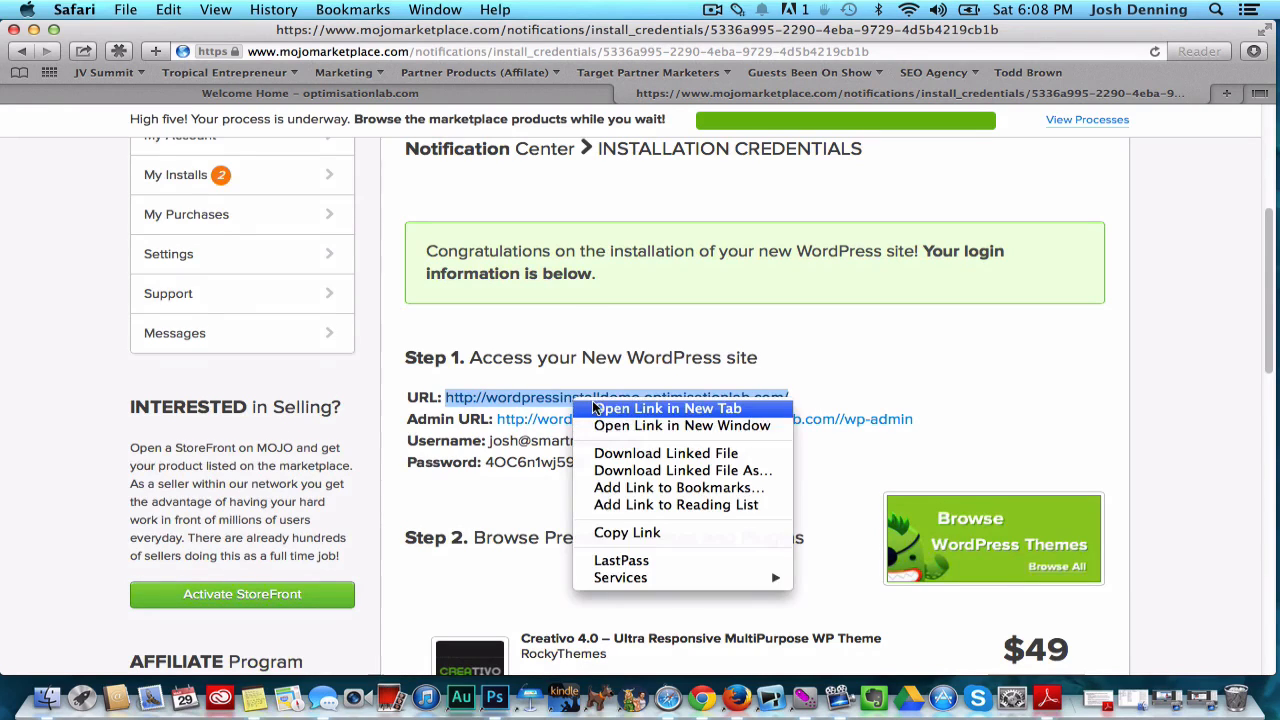
left_click(600, 408)
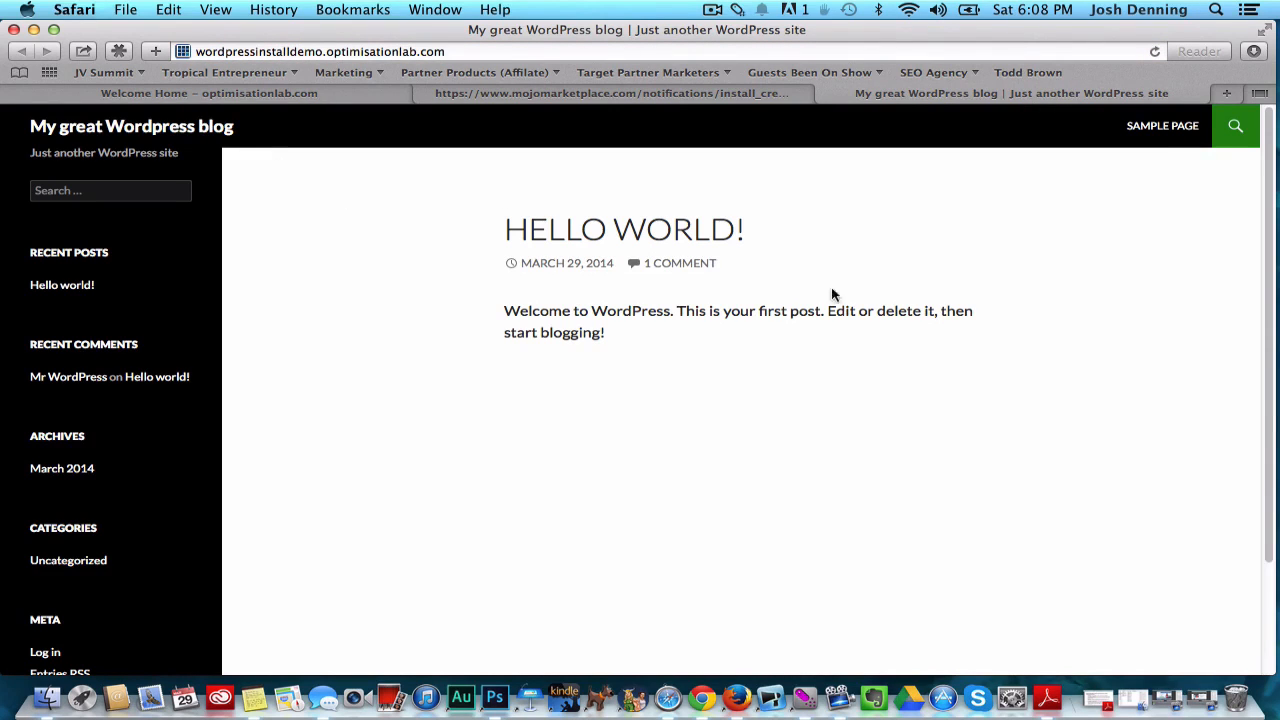
scroll(74, 445, "down", 3)
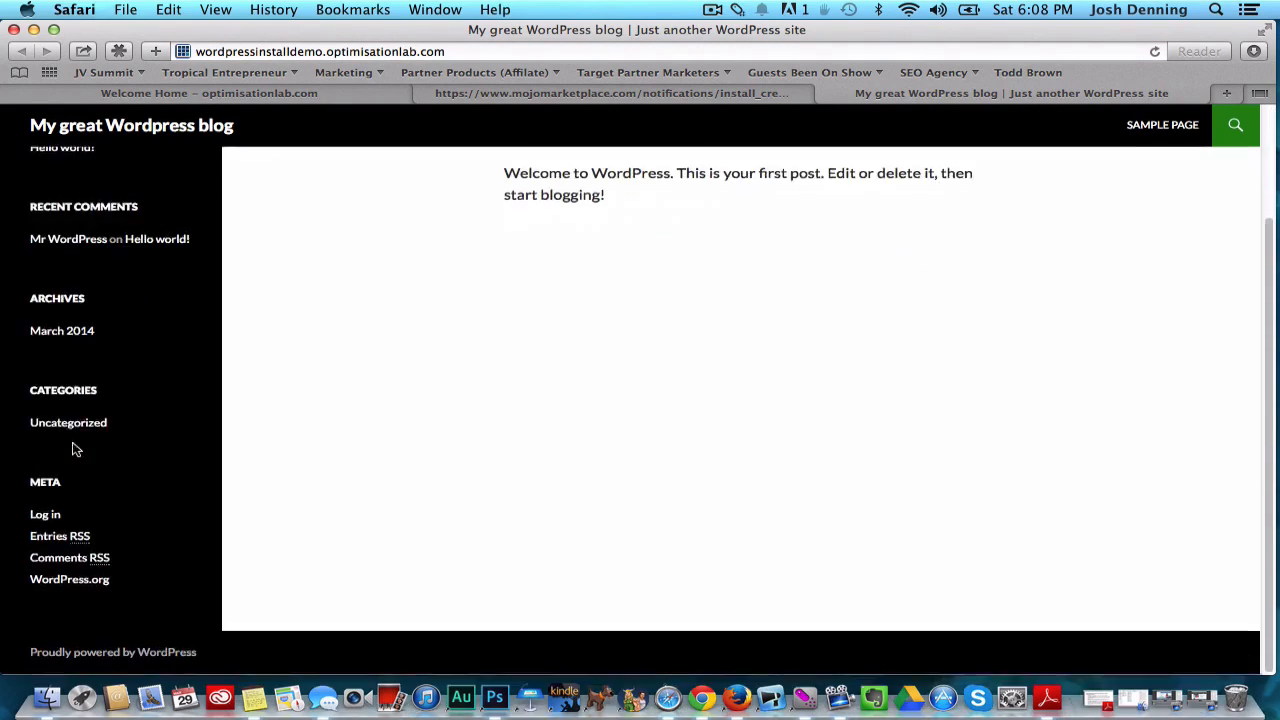
scroll(58, 434, "up", 3)
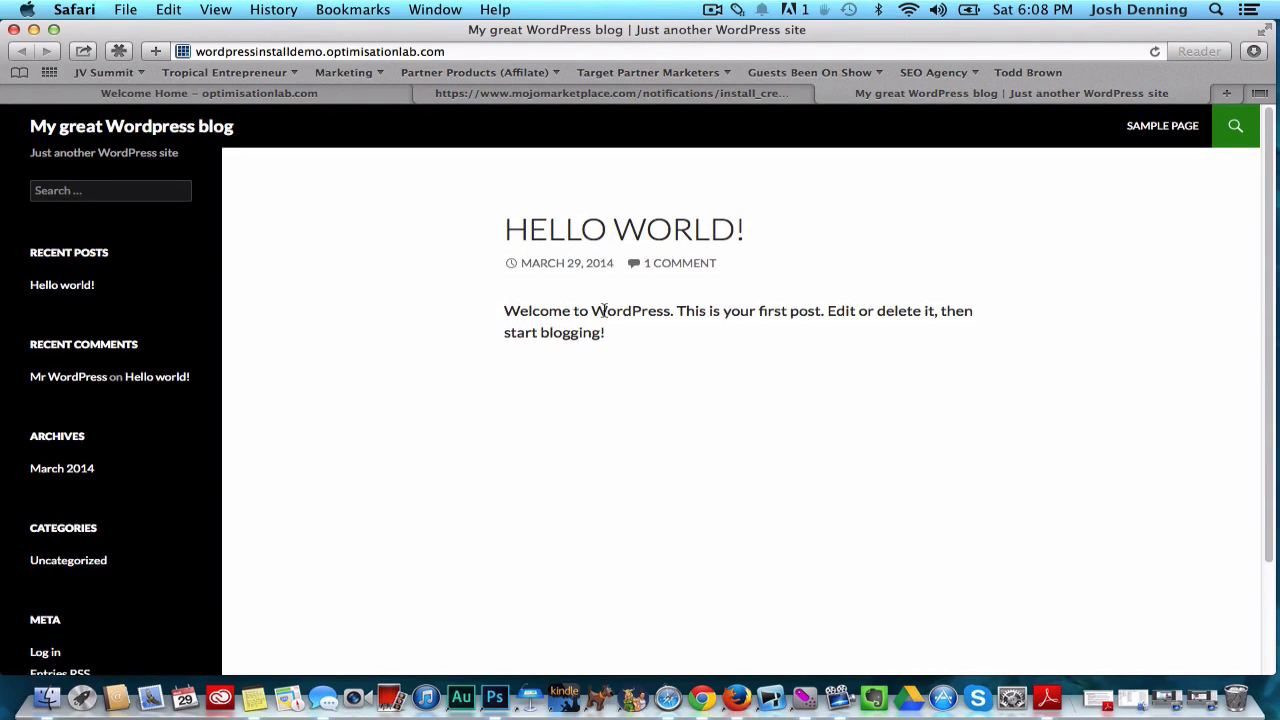
Open the Admin URL from the install credentials page in a new tab
left_click(757, 94)
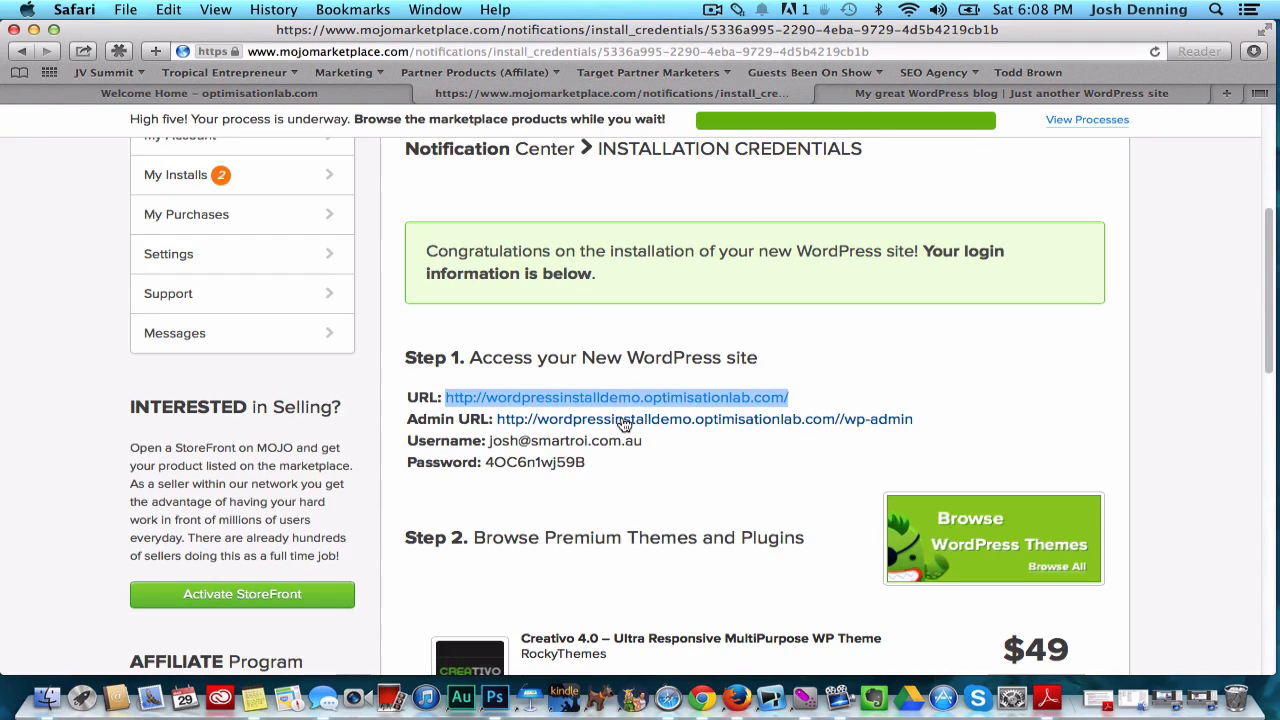
right_click(624, 424)
left_click(680, 421)
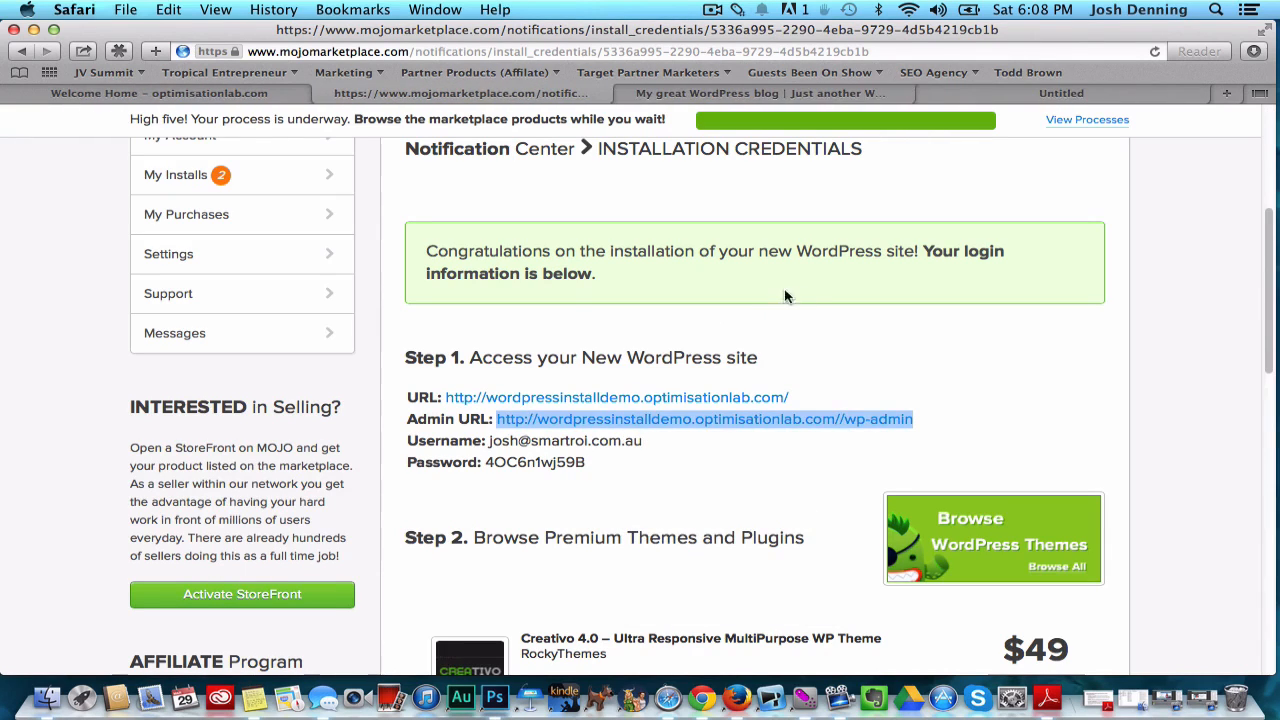
Copy the username from the install credentials page and enter it on the WordPress login page
double_click(560, 442)
left_click(630, 444)
left_click_drag(658, 449, 485, 442)
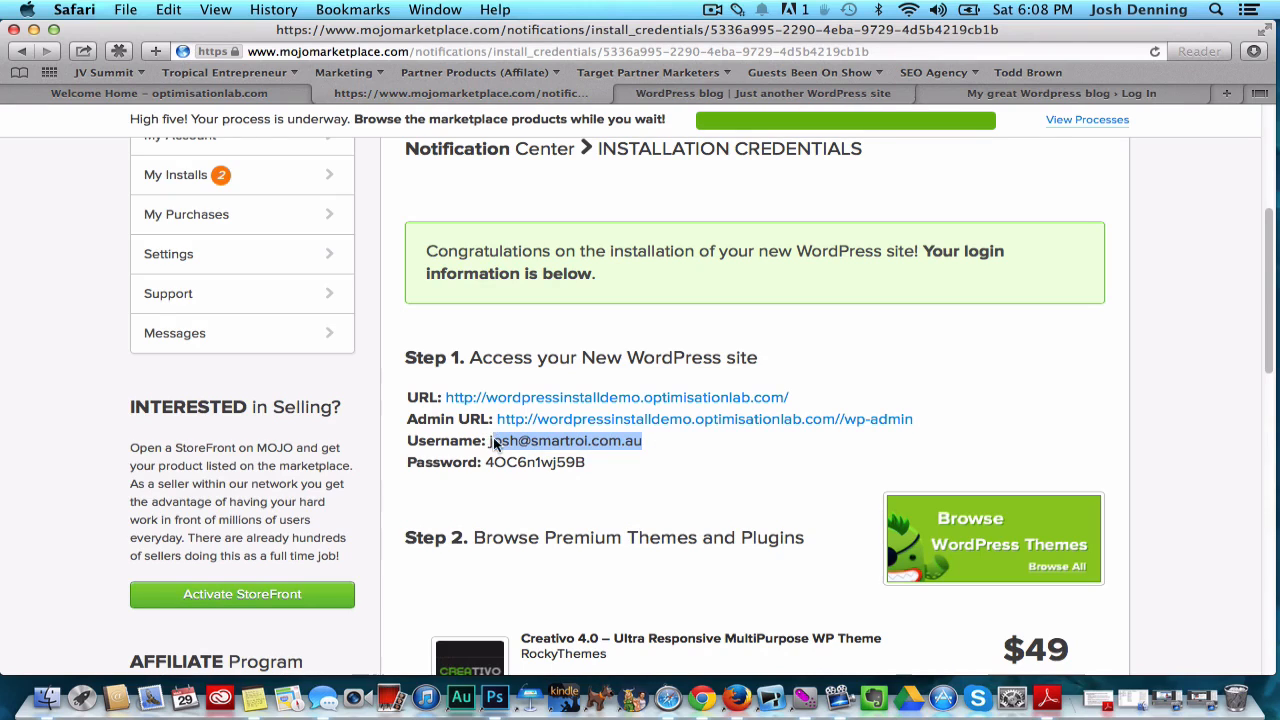
left_click(593, 440)
left_click_drag(645, 444, 489, 436)
left_click(871, 88)
left_click(967, 87)
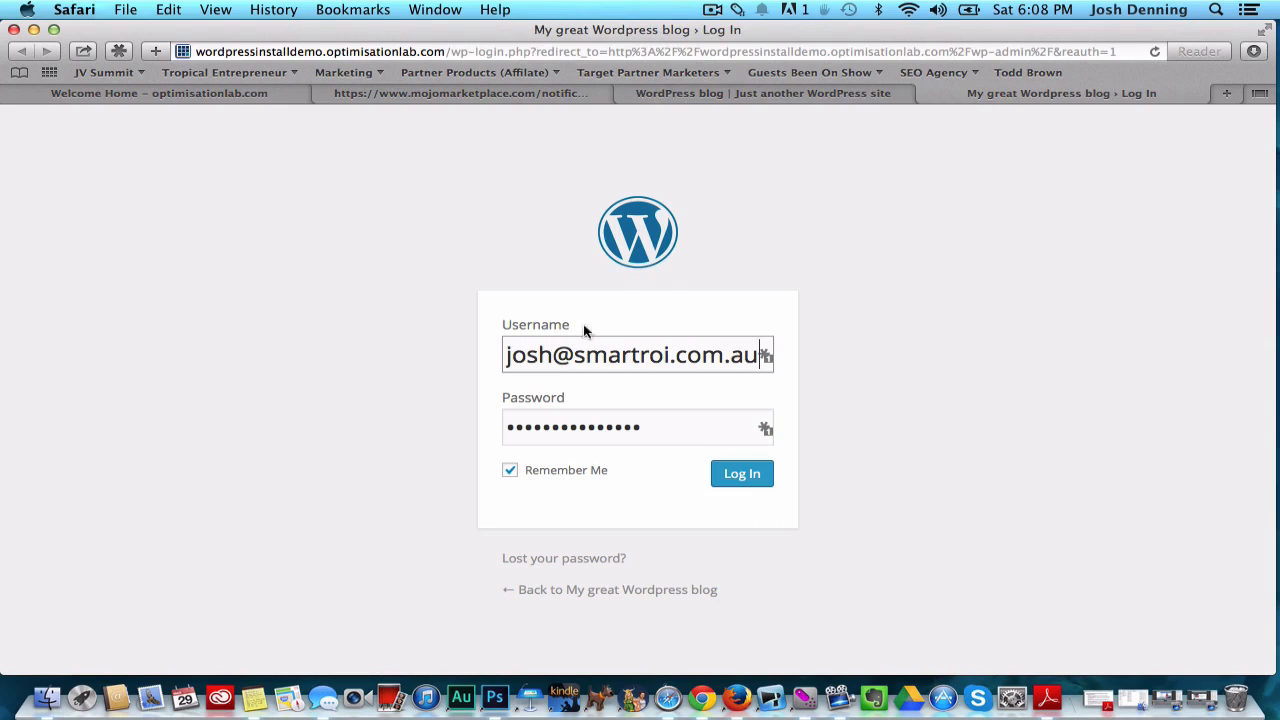
Copy the password from the install credentials page, paste it into the WordPress login form's password field and log in
left_click(572, 91)
double_click(539, 460)
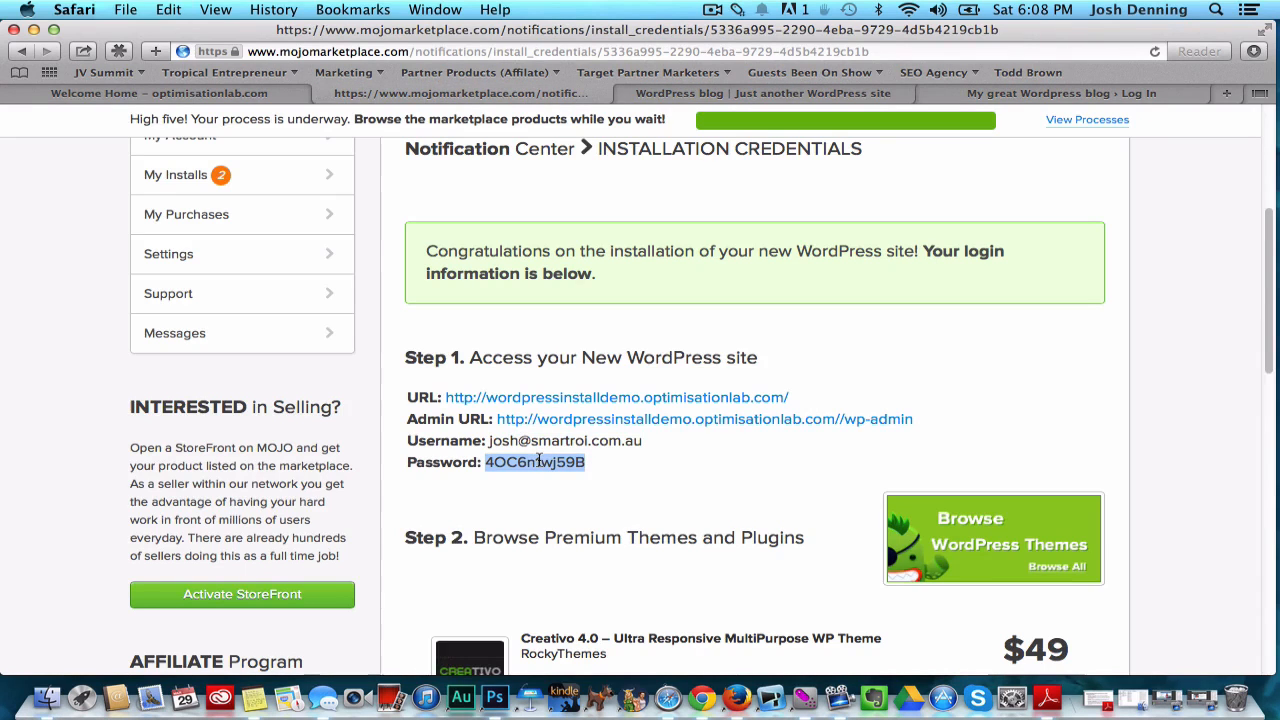
left_click(1140, 91)
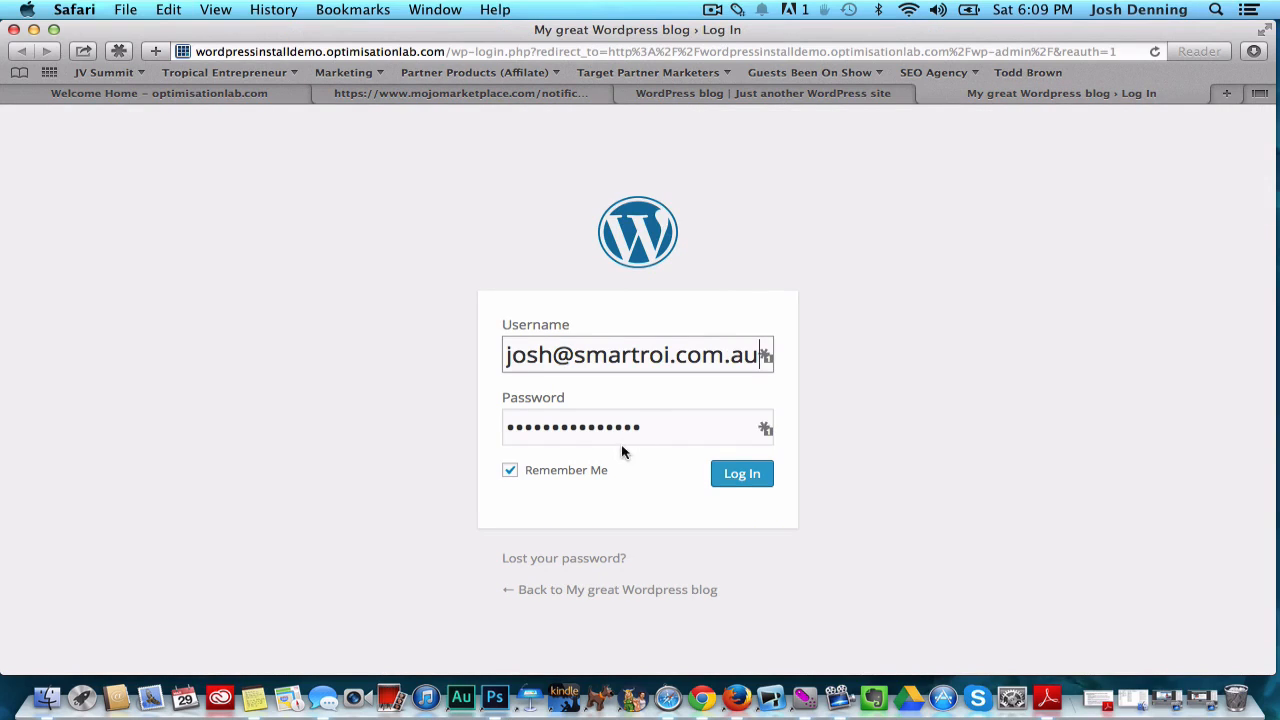
left_click_drag(657, 434, 358, 411)
key("super+v")
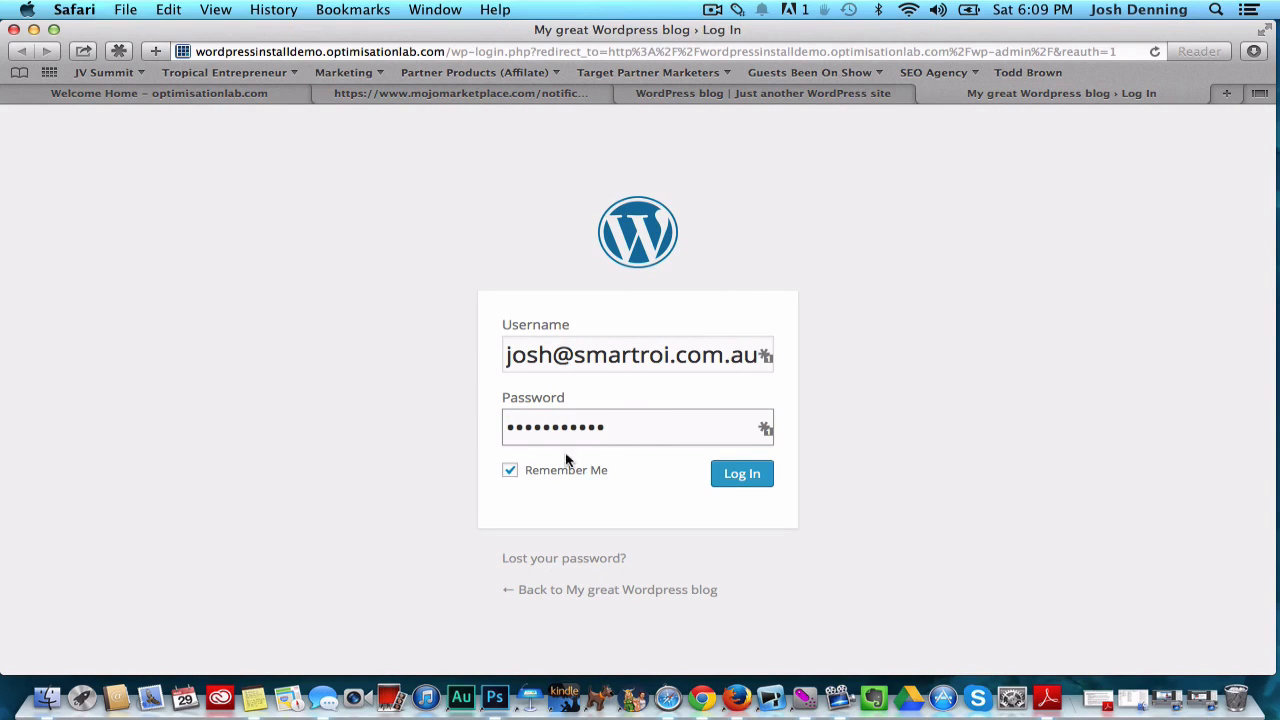
left_click(740, 475)
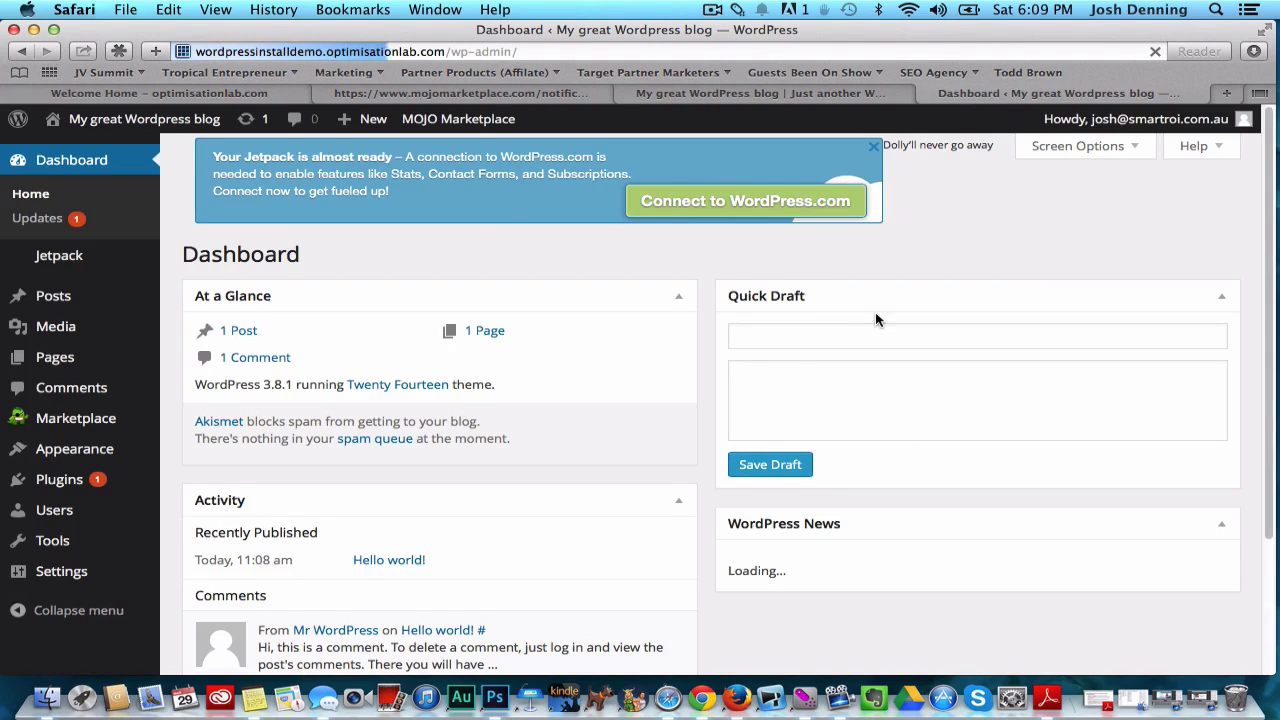
Look over the WordPress dashboard and its admin menu, and open the list of all posts
left_click(1190, 117)
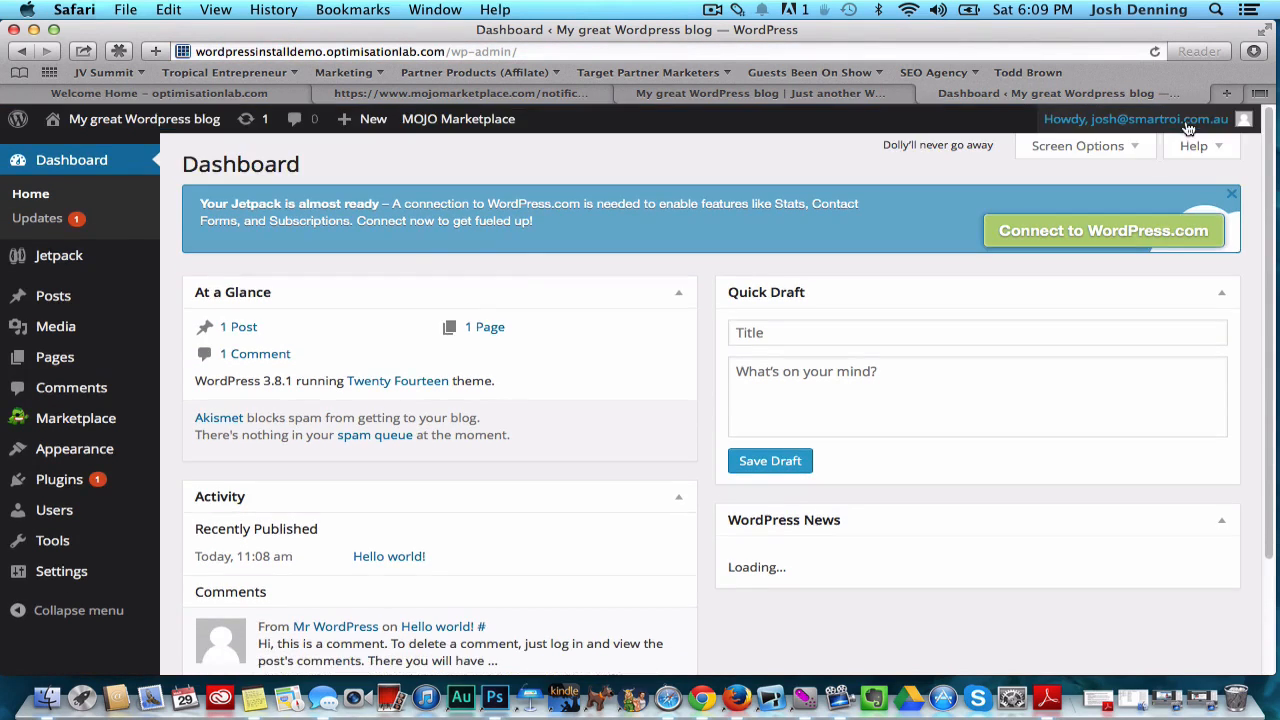
scroll(609, 437, "down", 4)
scroll(609, 437, "up", 5)
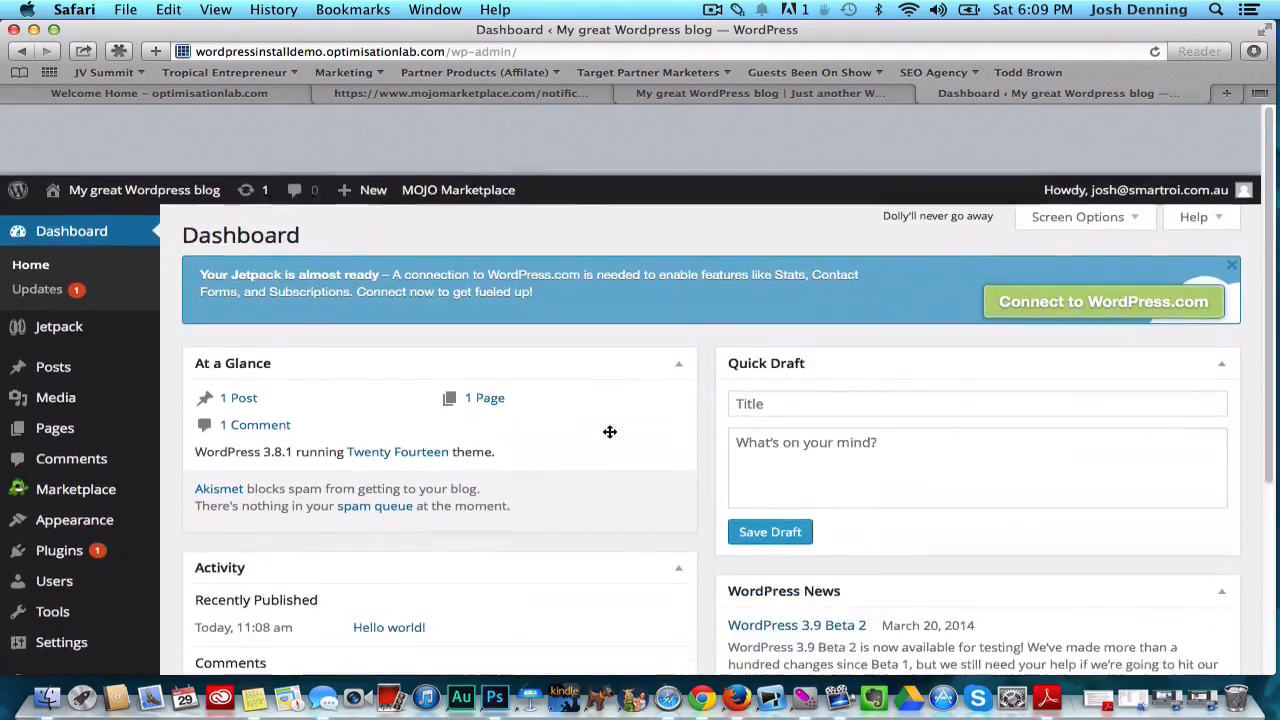
scroll(60, 600, "down", 3)
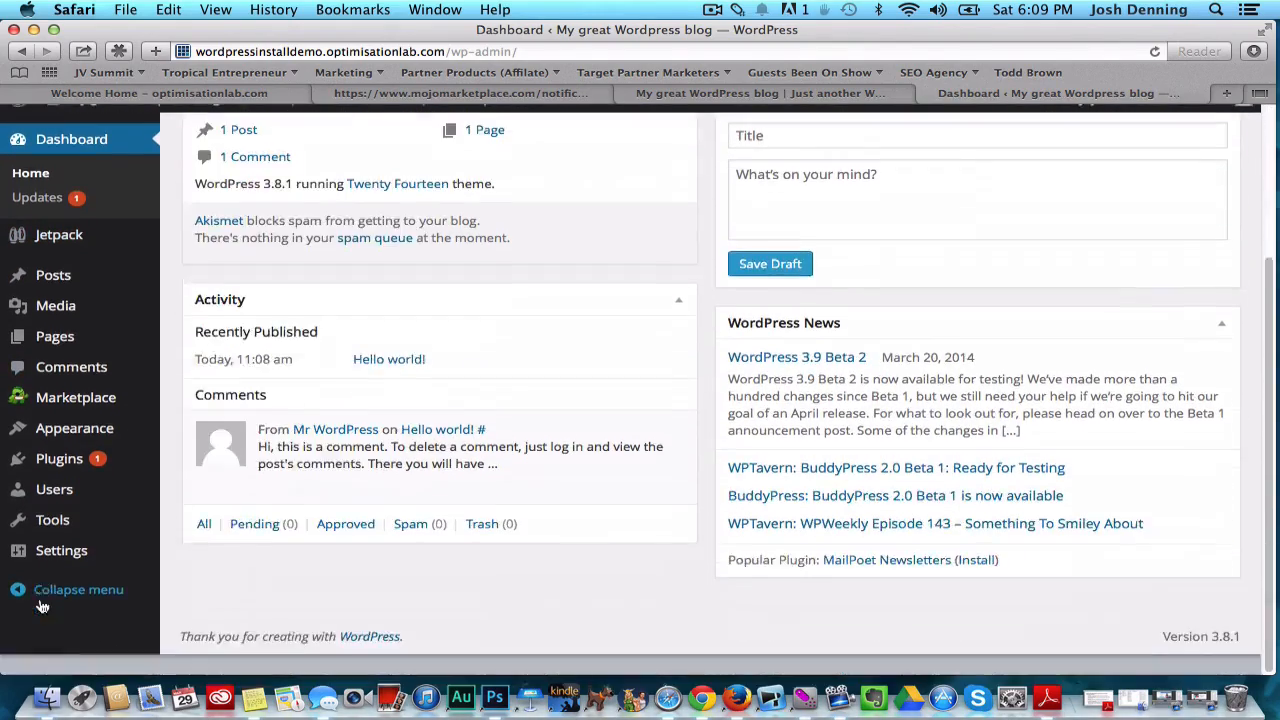
scroll(86, 480, "up", 4)
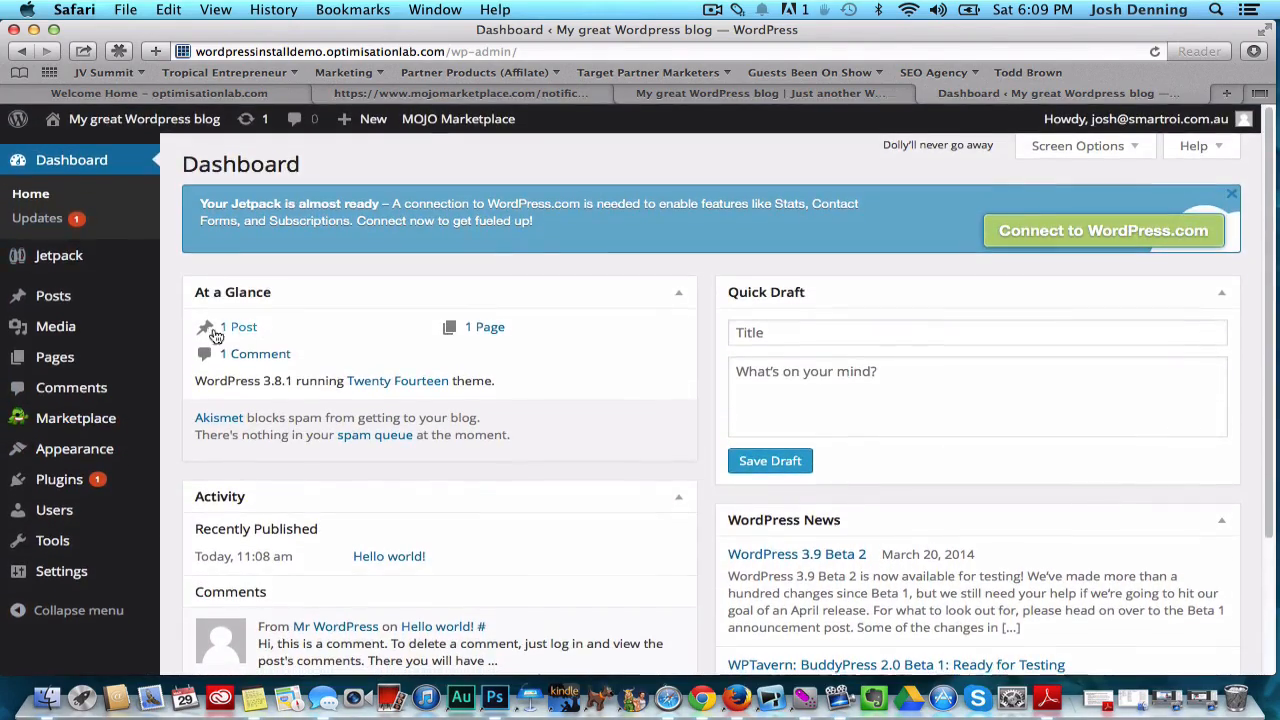
left_click(45, 295)
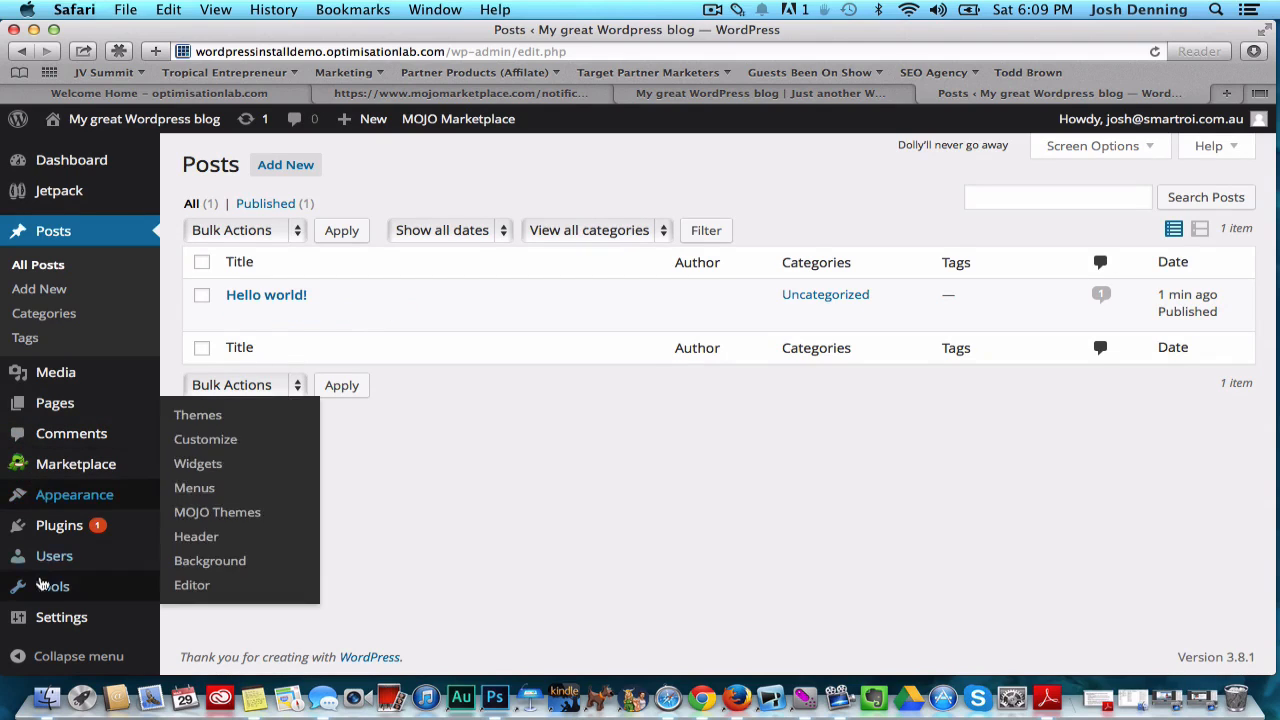
mouse_move(122, 511)
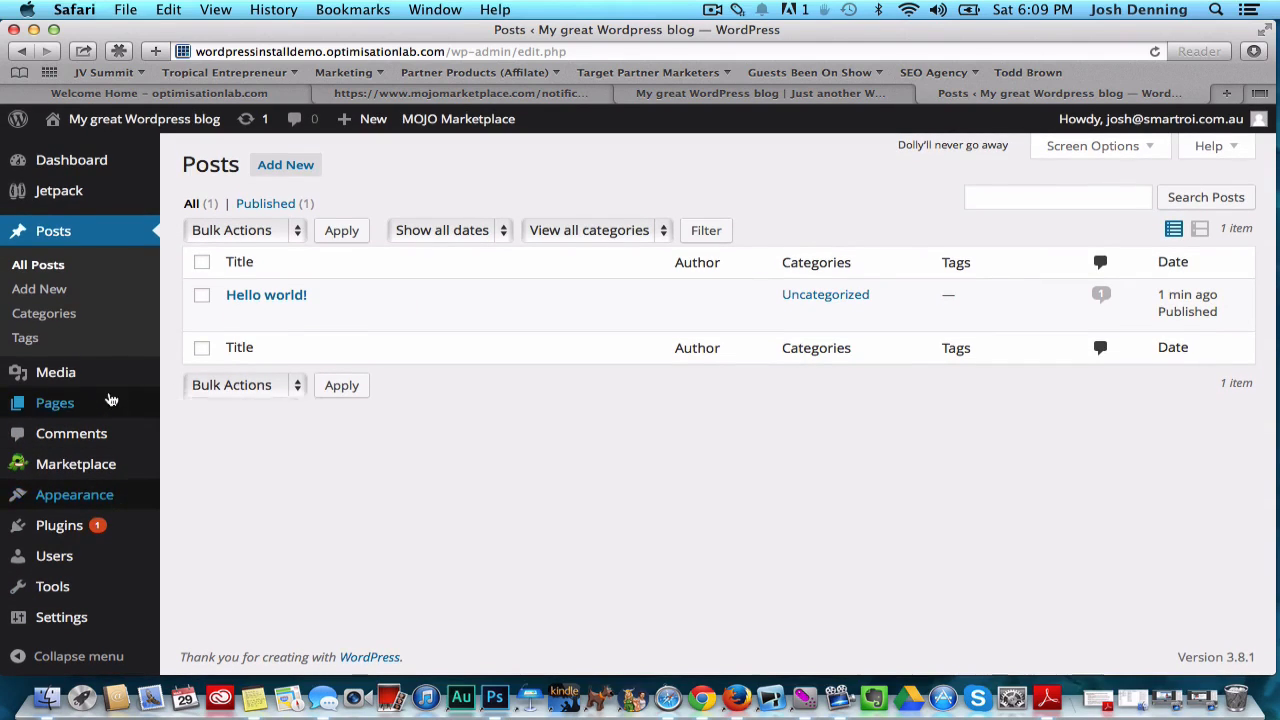
Open the installed themes under Appearance and activate the Twenty Twelve theme
mouse_move(66, 495)
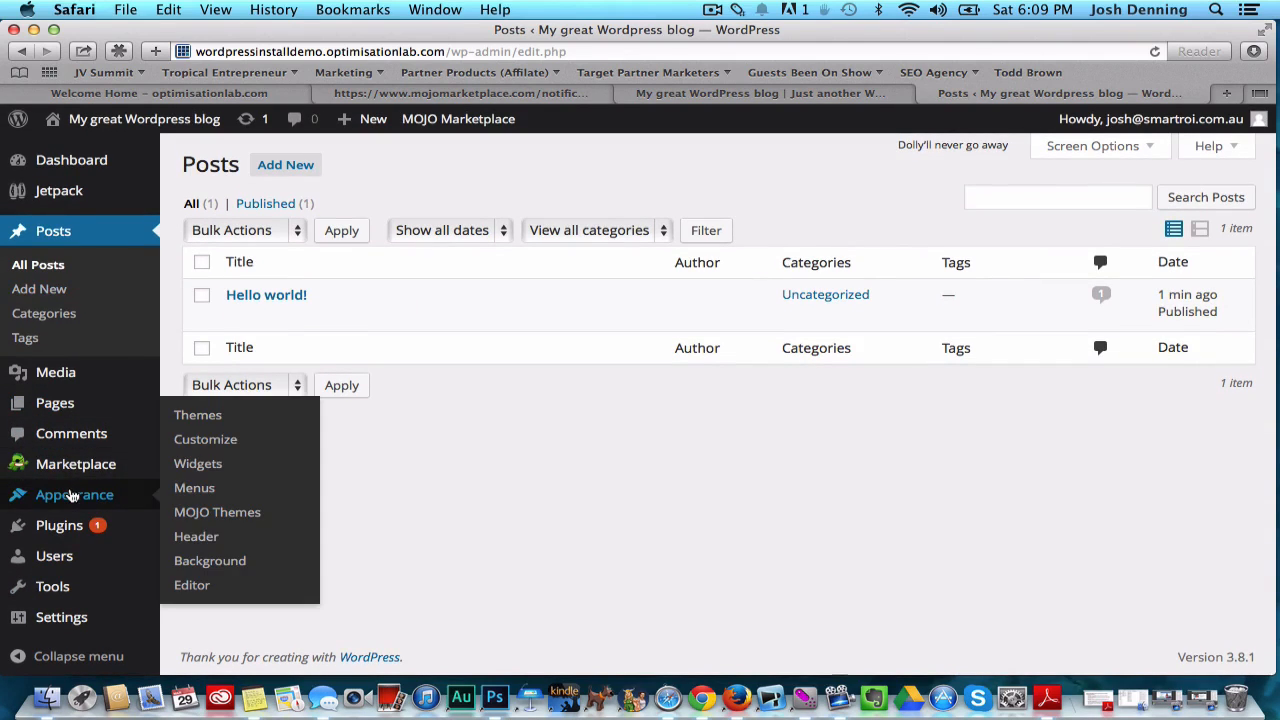
left_click(213, 427)
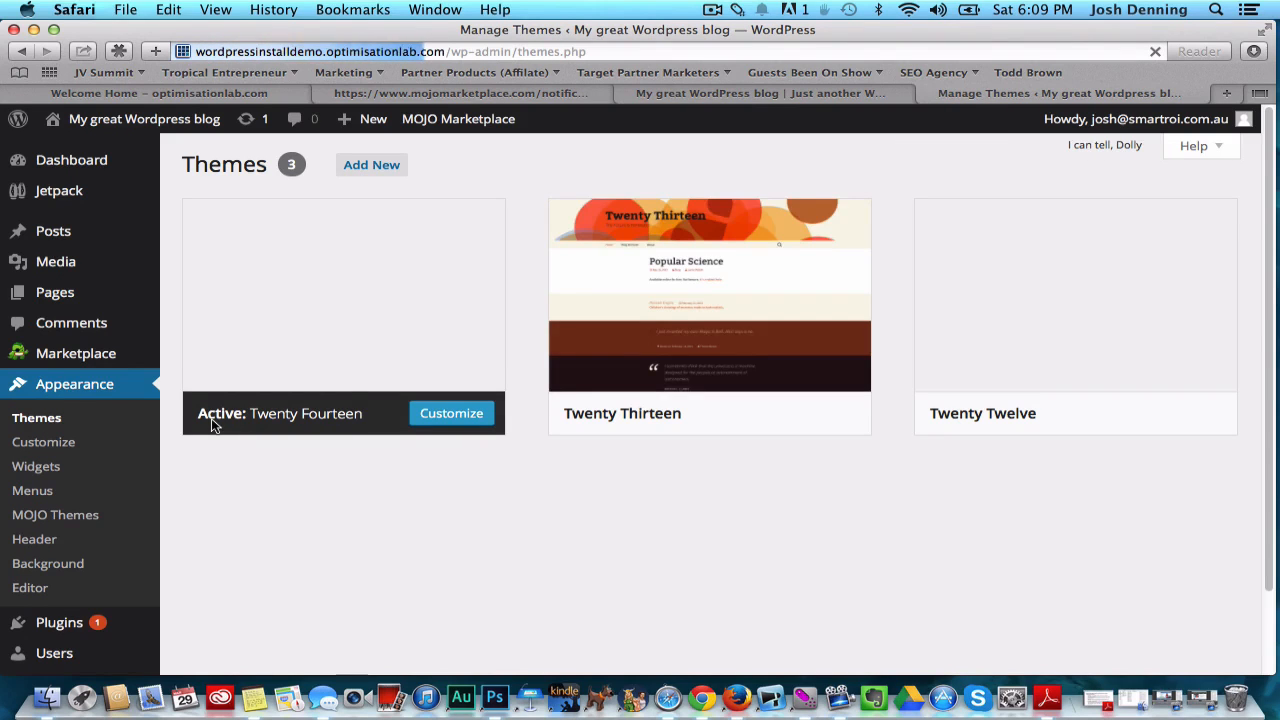
mouse_move(700, 295)
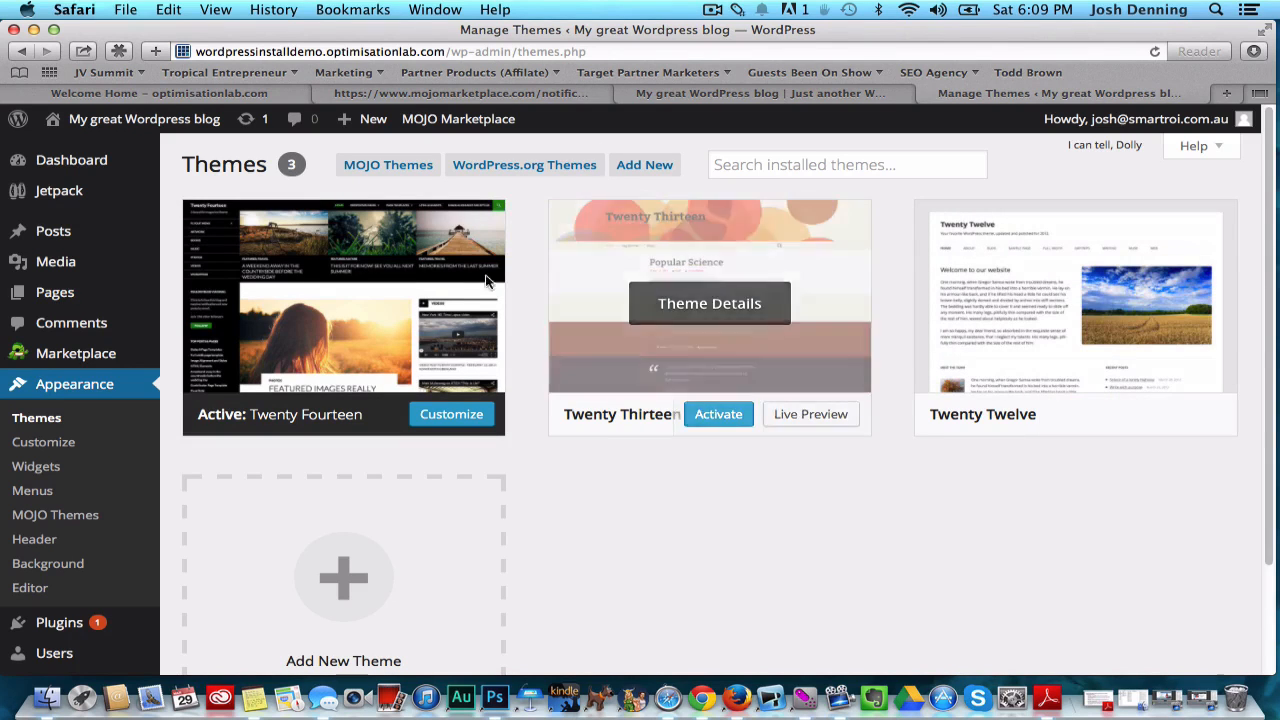
mouse_move(380, 307)
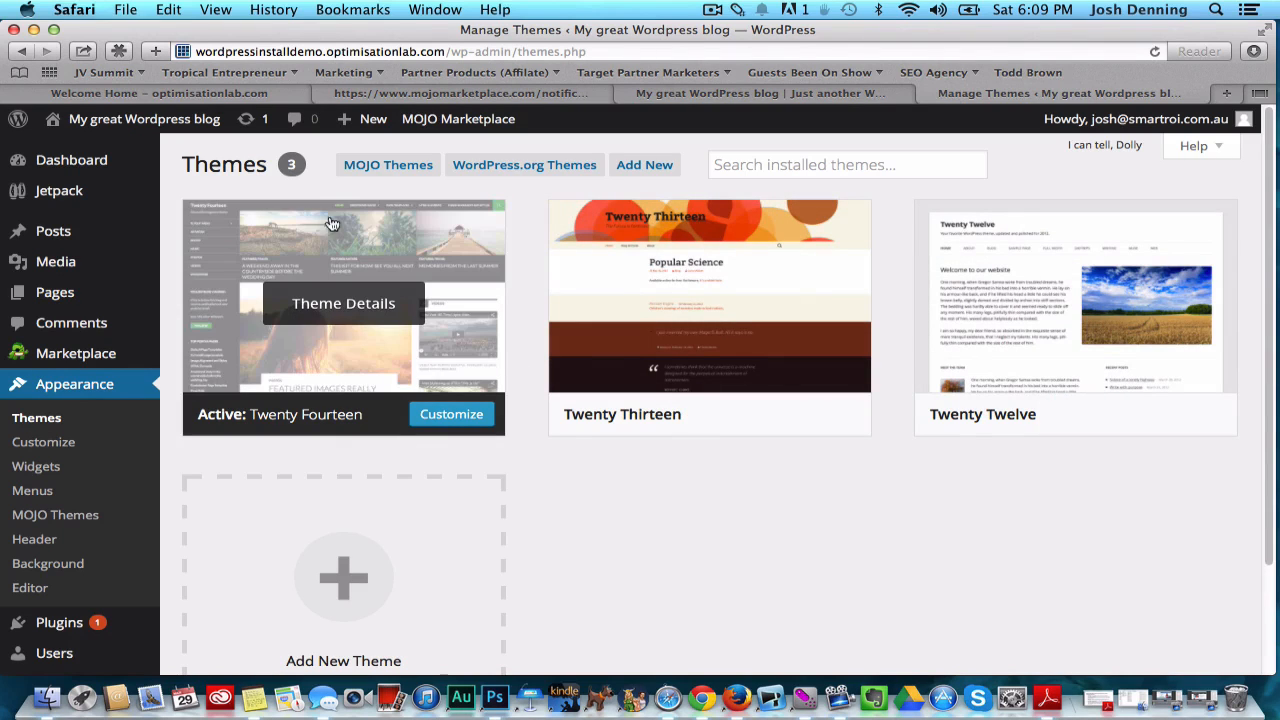
mouse_move(678, 356)
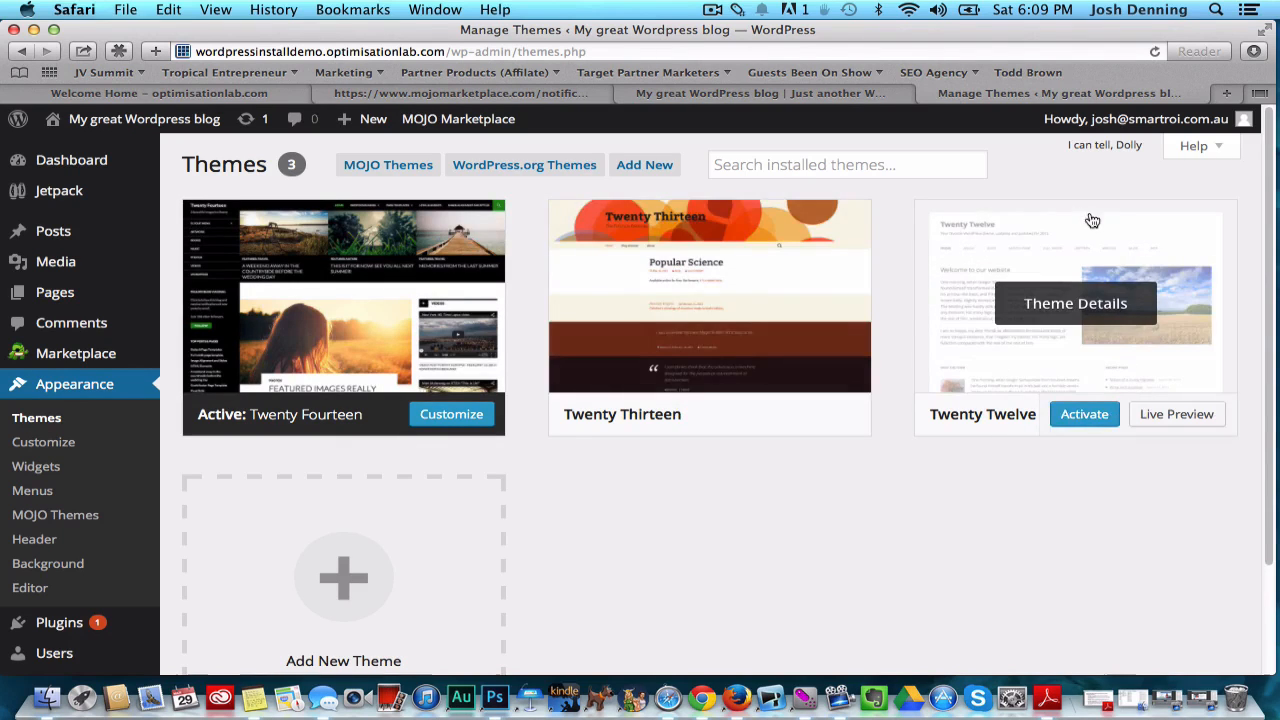
mouse_move(1033, 422)
left_click(1086, 420)
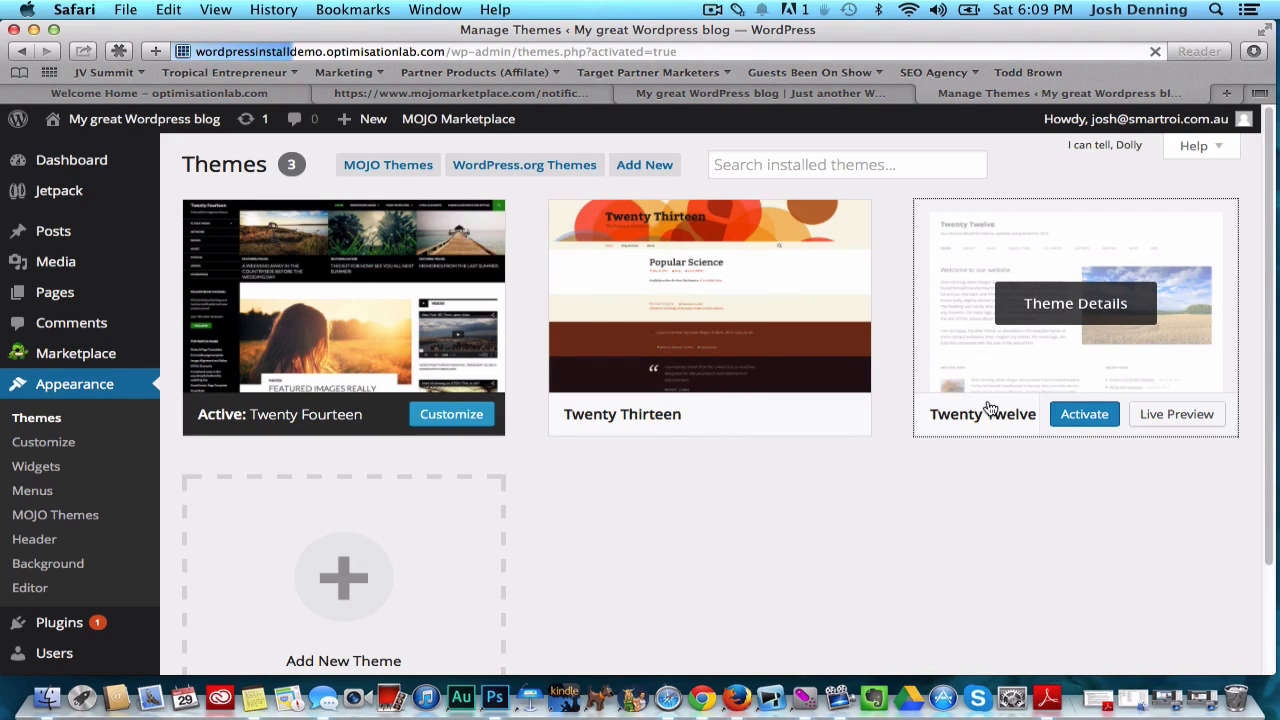
Open the live site in a new tab and examine how its home page looks with the newly activated theme
mouse_move(157, 168)
mouse_move(110, 120)
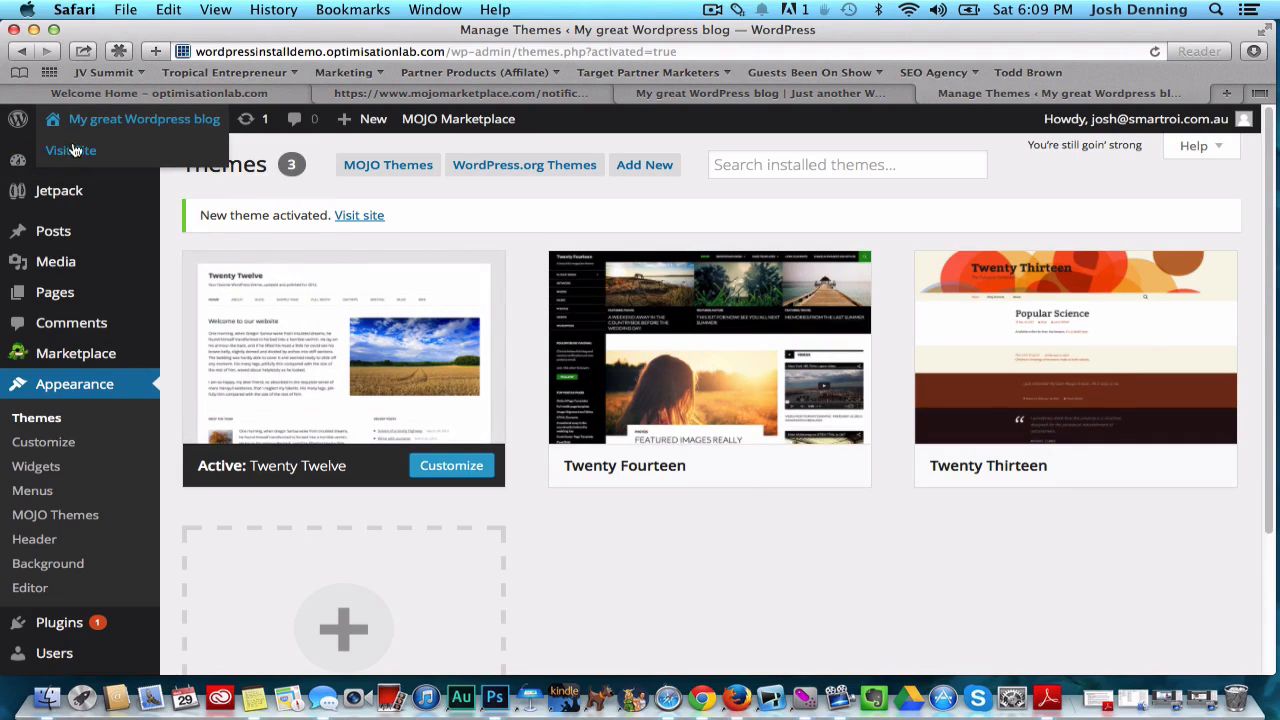
right_click(73, 150)
left_click(102, 146)
left_click(1075, 95)
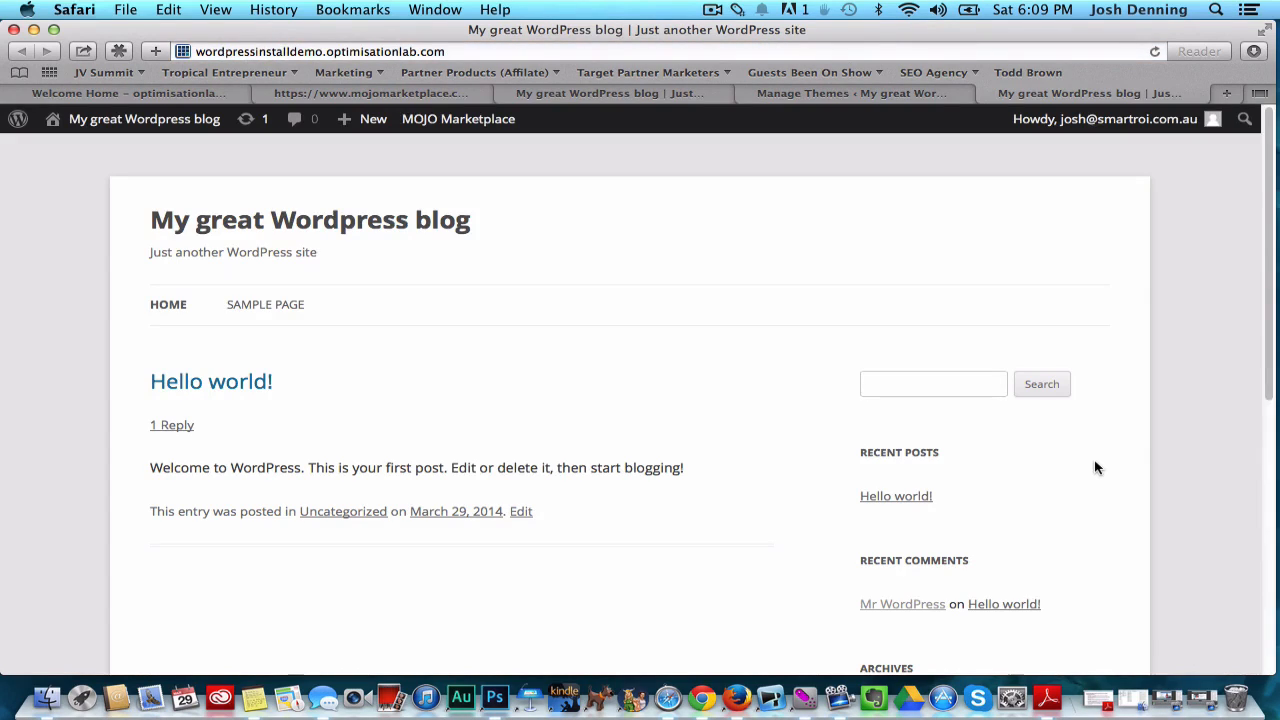
scroll(586, 440, "down", 10)
scroll(600, 420, "up", 10)
scroll(514, 366, "down", 10)
scroll(514, 366, "up", 10)
left_click(872, 93)
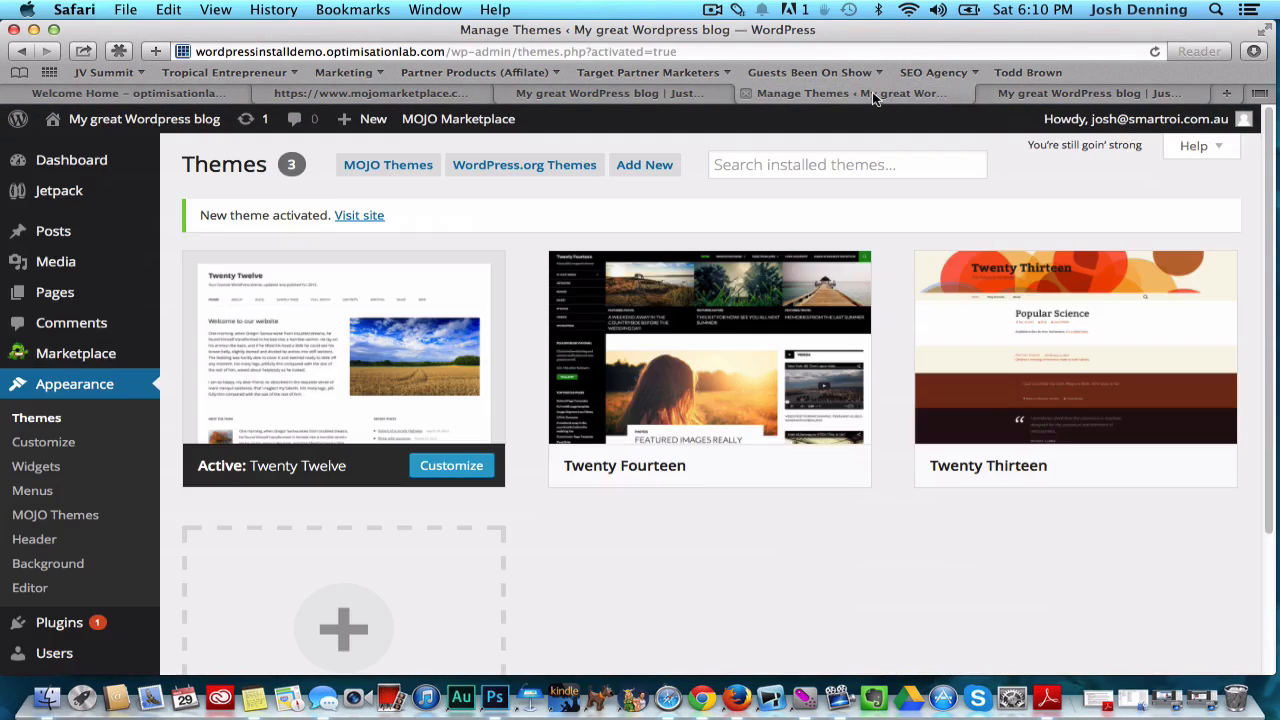
left_click(1017, 93)
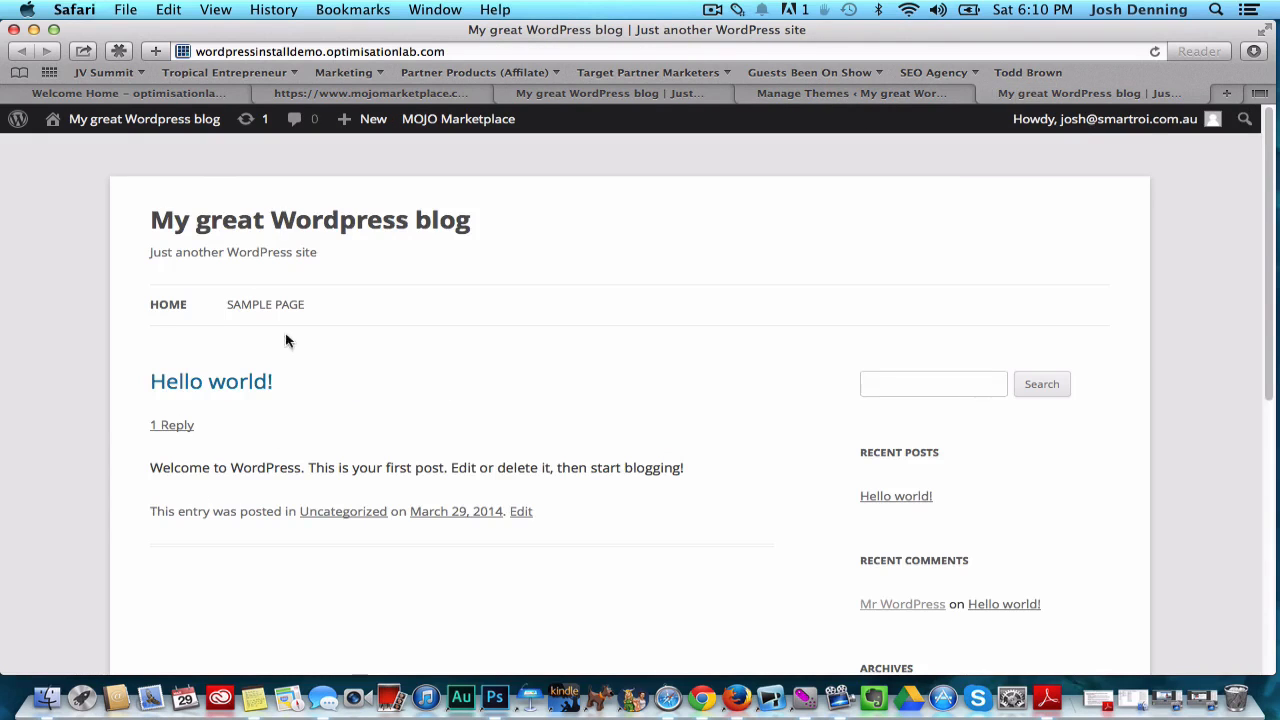
scroll(331, 334, "down", 5)
scroll(331, 334, "up", 5)
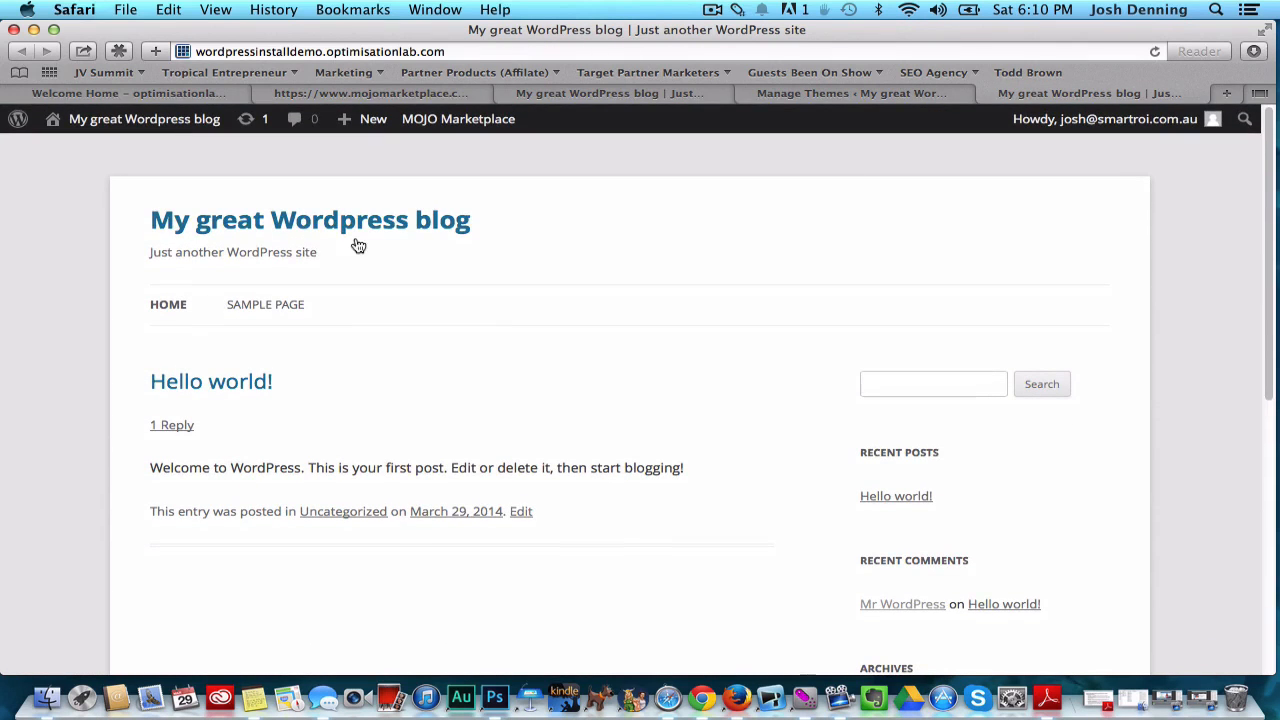
Return to the site's admin area, open the installed plugins and look through the list
left_click(871, 100)
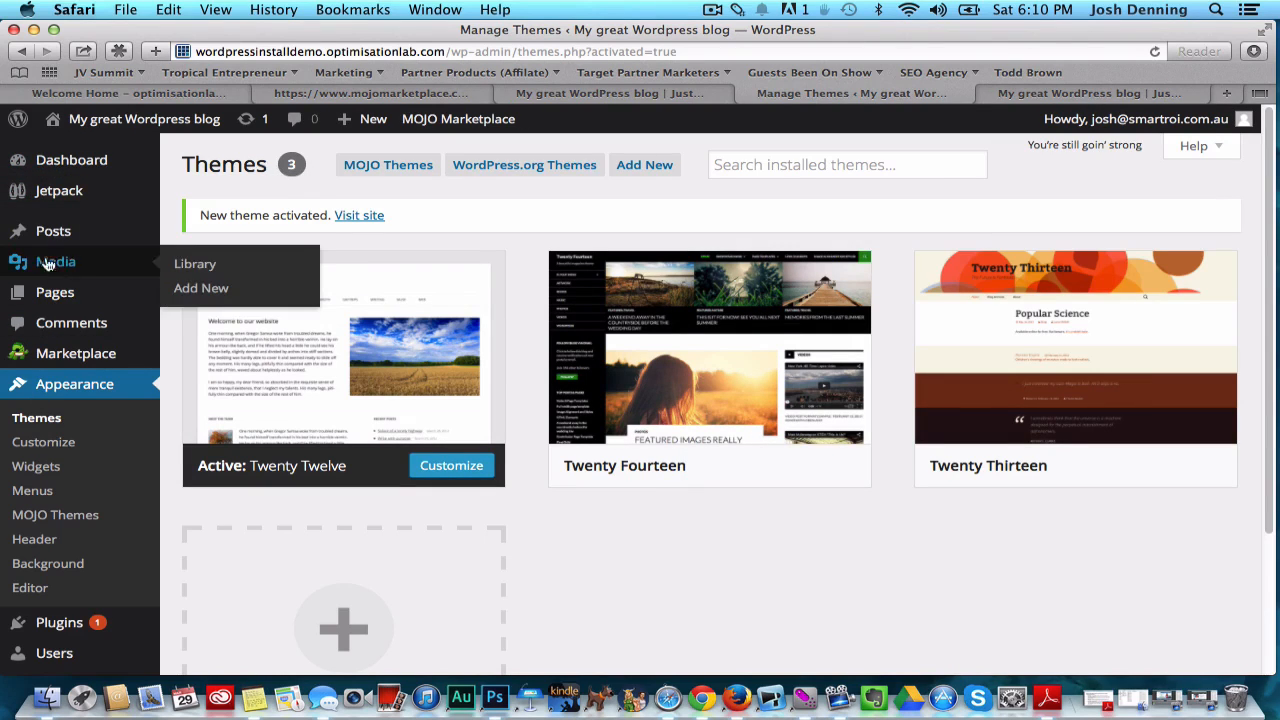
scroll(105, 455, "down", 3)
left_click(63, 443)
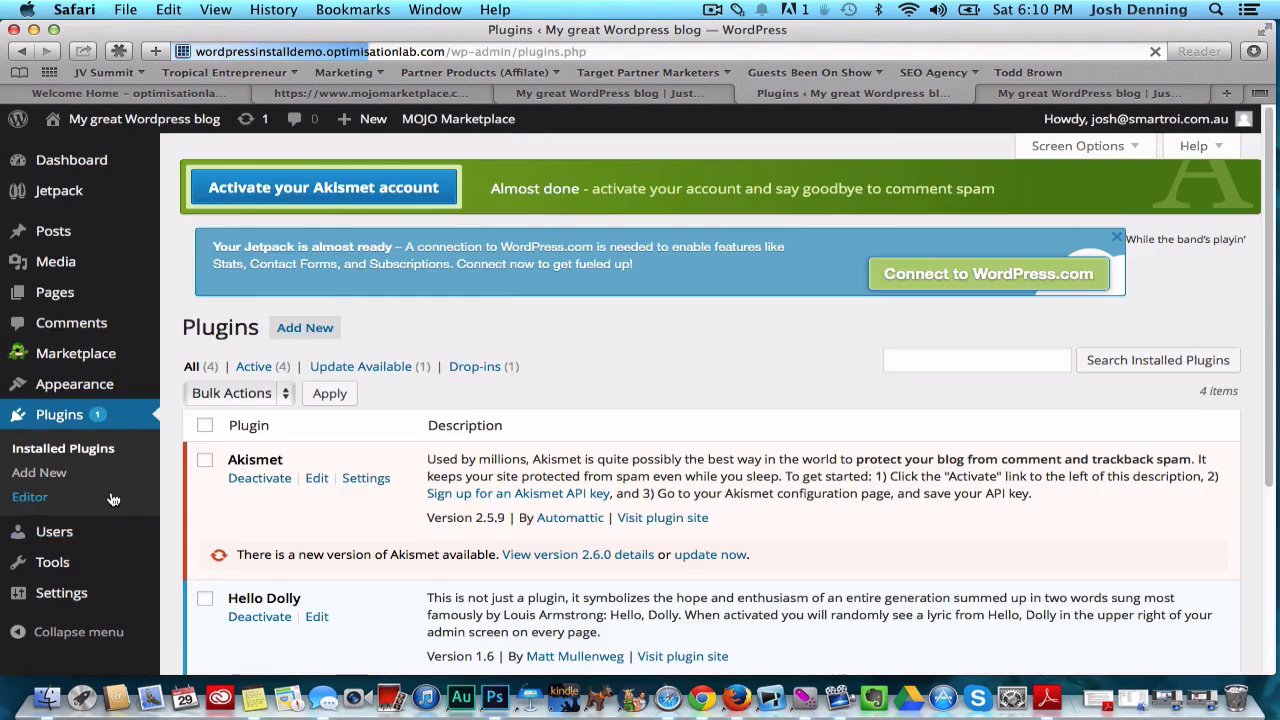
scroll(110, 505, "down", 3)
scroll(108, 480, "down", 2)
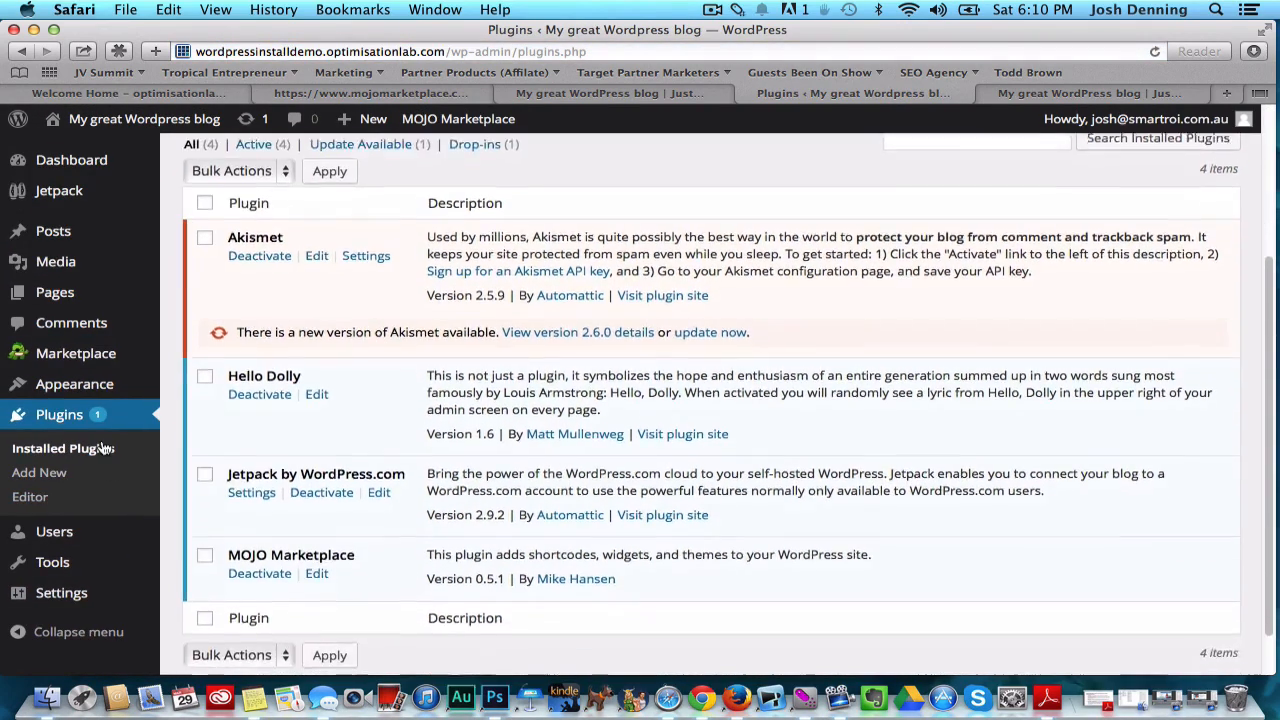
scroll(36, 490, "up", 2)
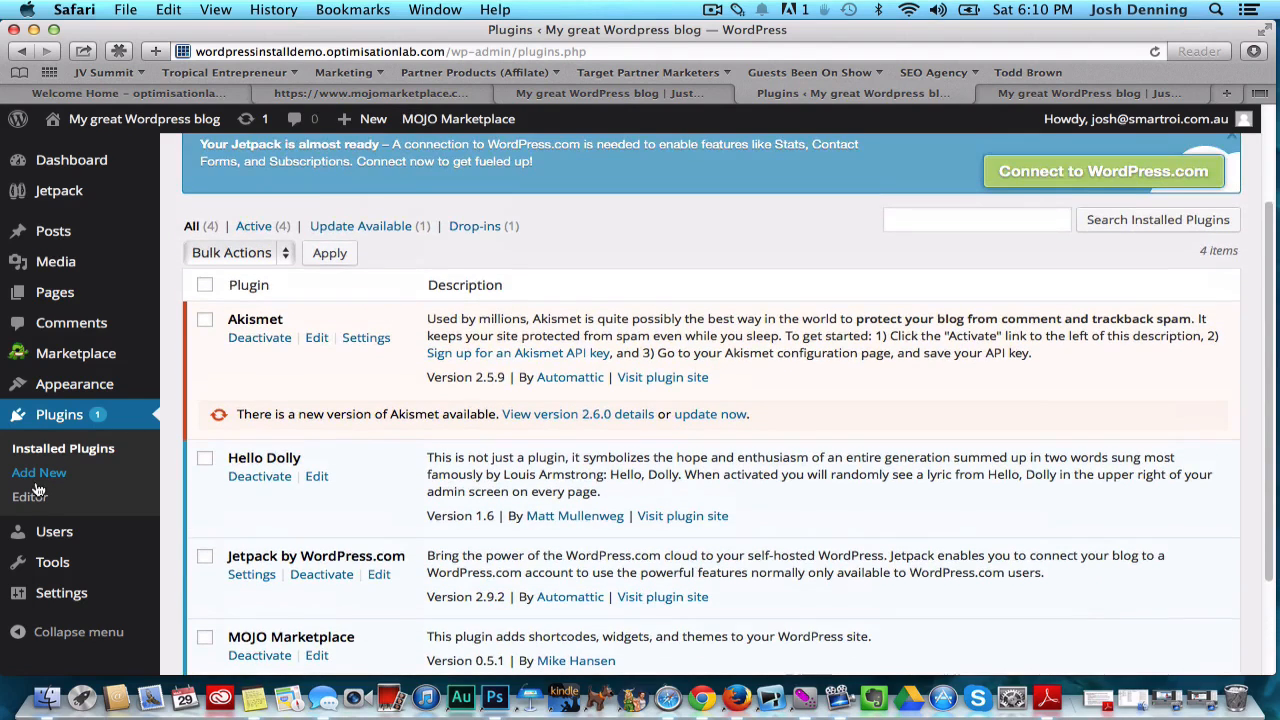
scroll(553, 187, "up", 3)
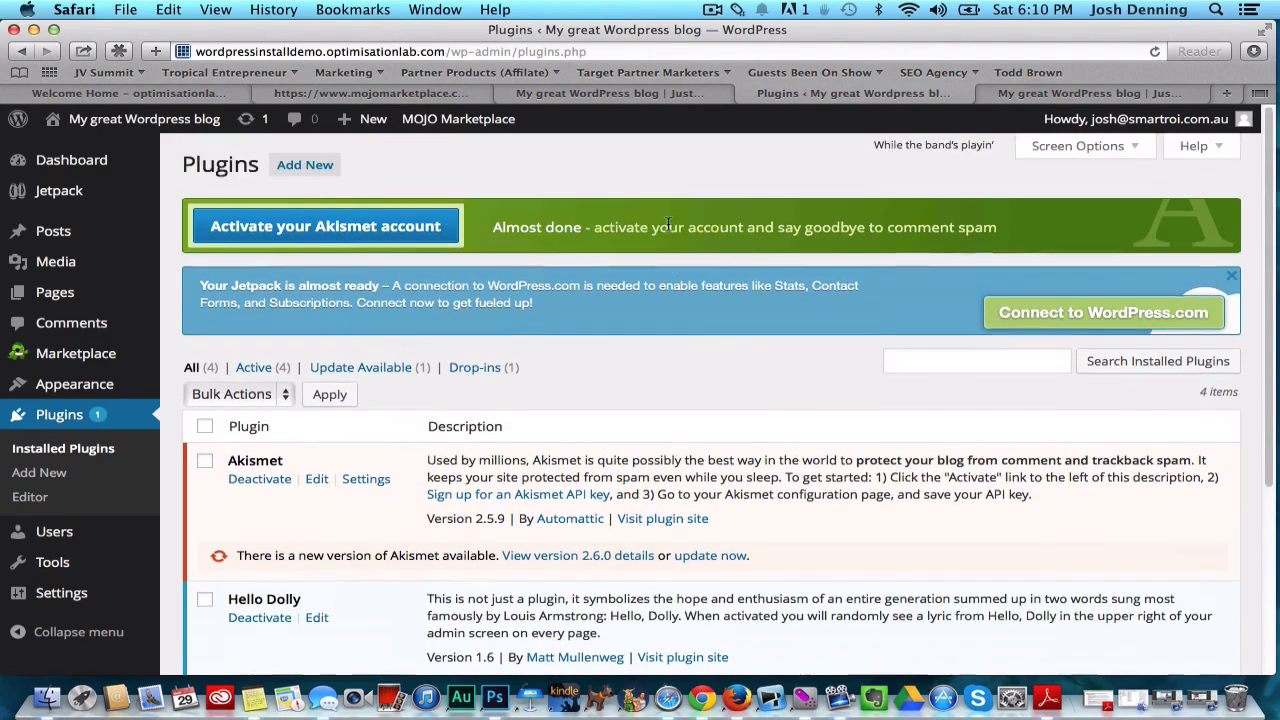
left_click(940, 367)
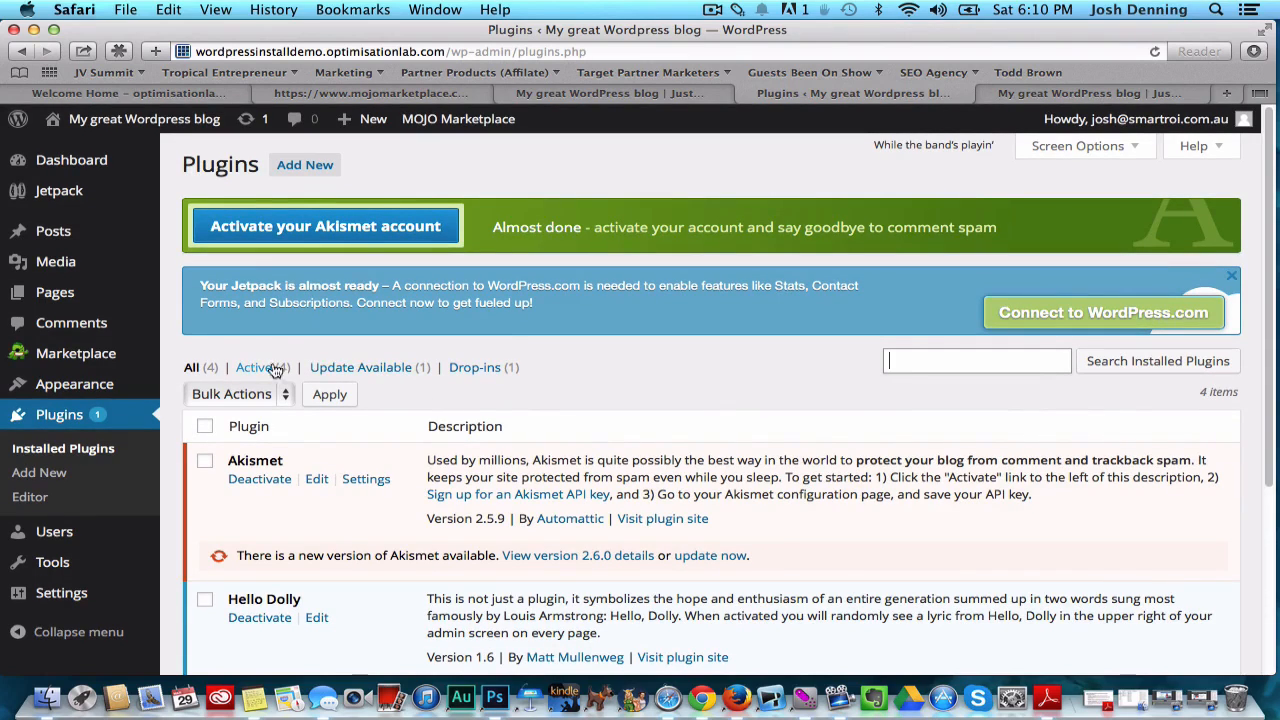
Search for new plugins with the keyword "shop" and look through the results
left_click(330, 163)
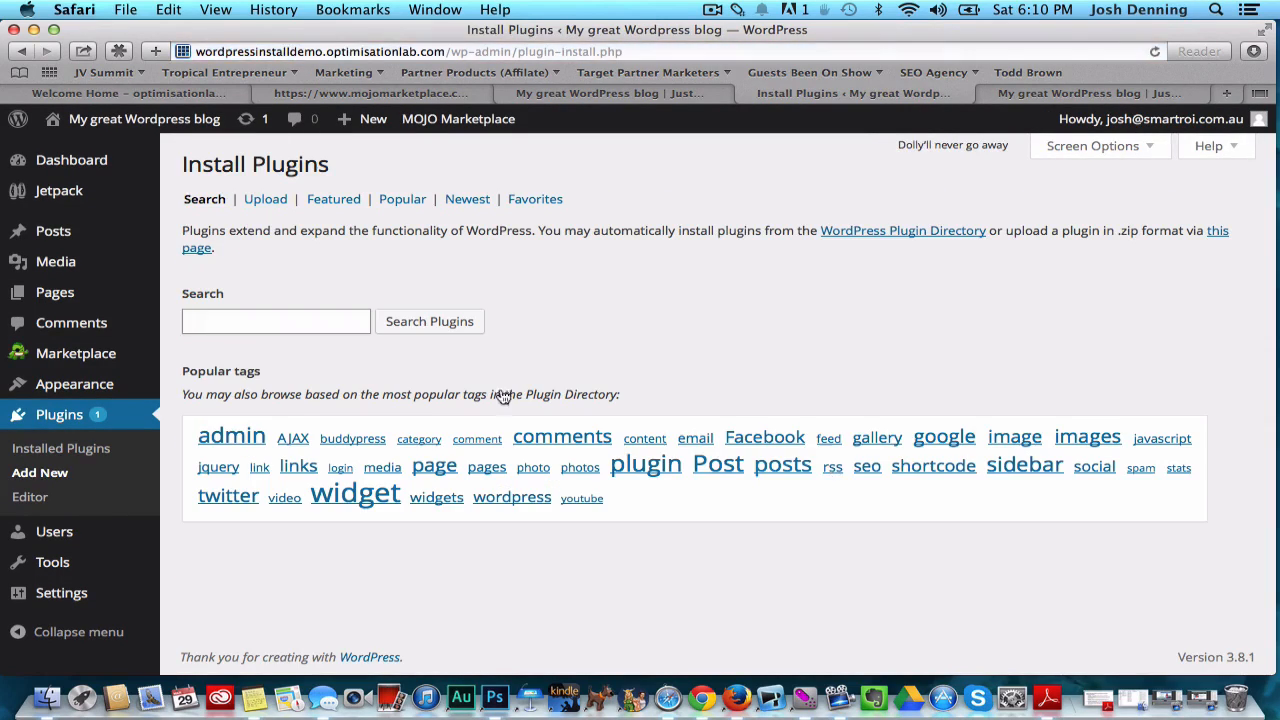
type("shop")
key("Return")
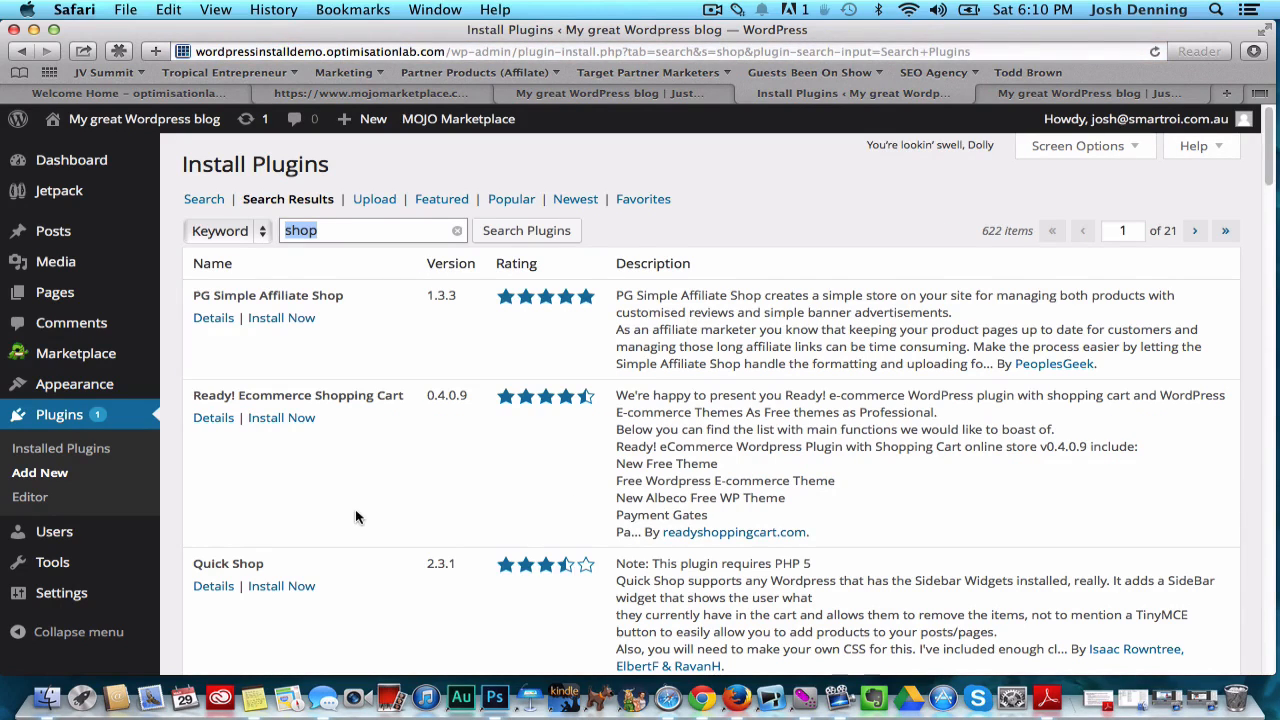
scroll(355, 509, "down", 3)
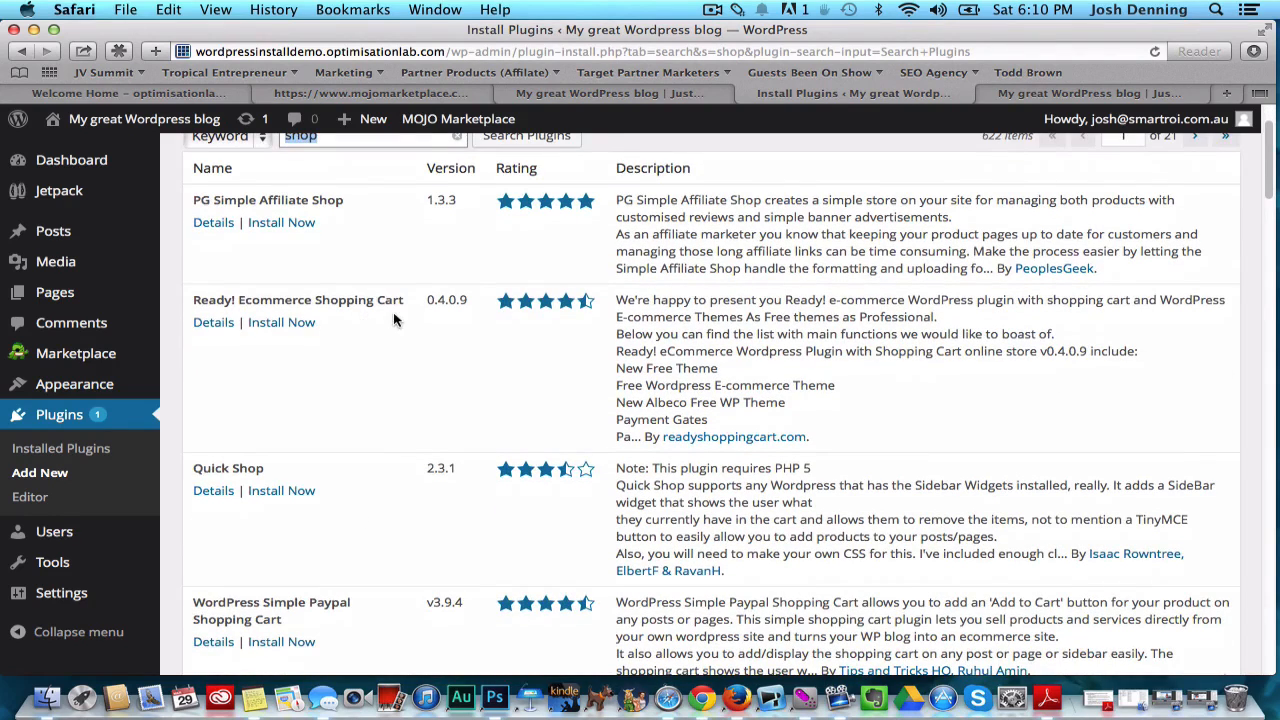
scroll(392, 320, "up", 2)
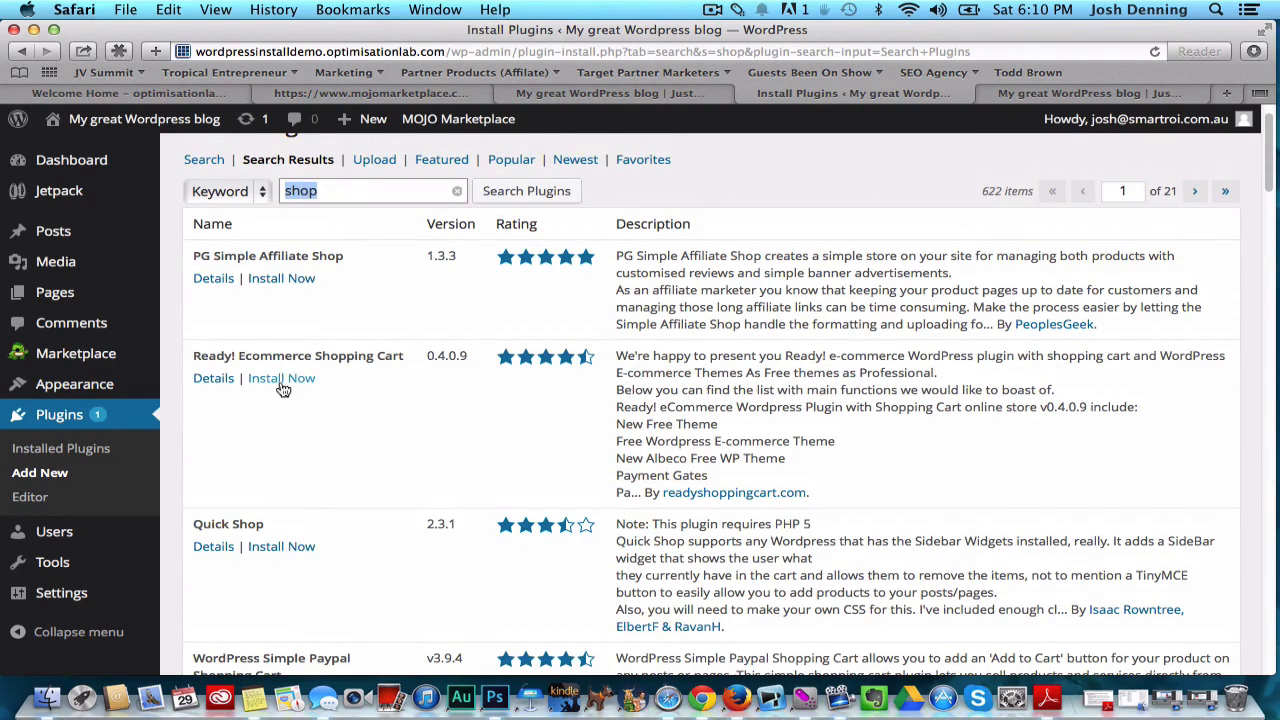
scroll(349, 510, "down", 7)
scroll(424, 481, "down", 8)
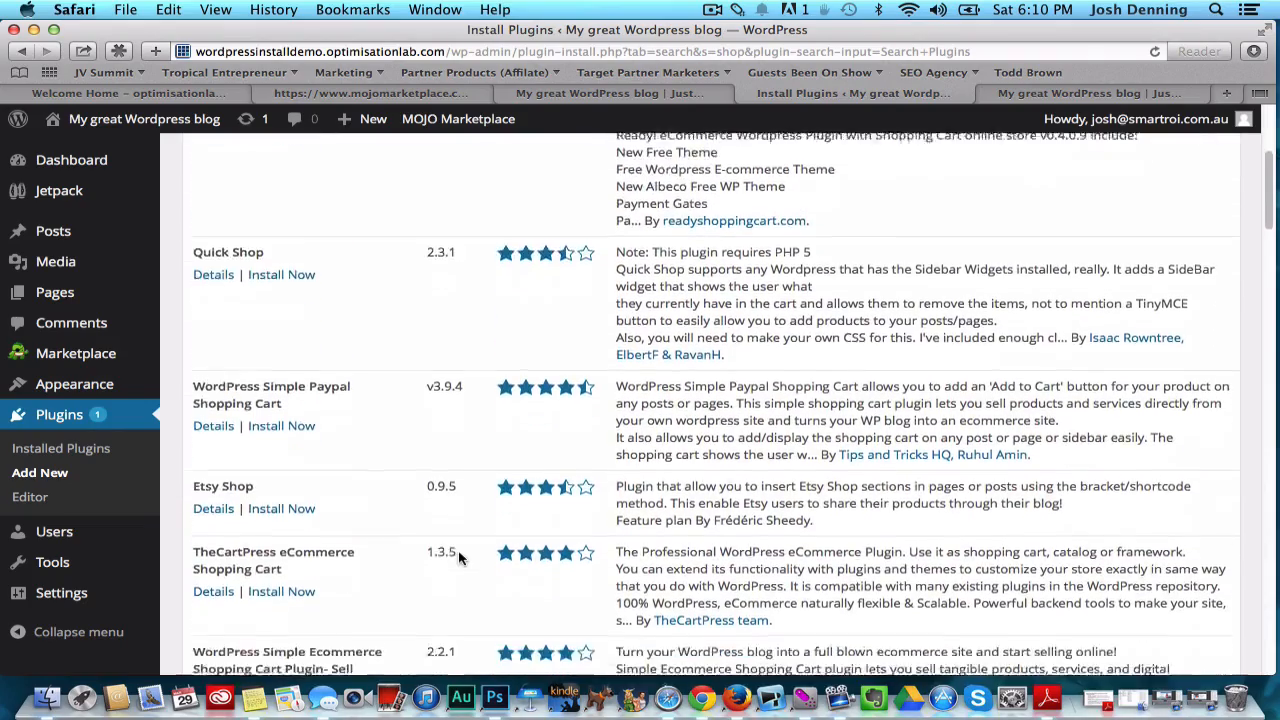
key("super+r")
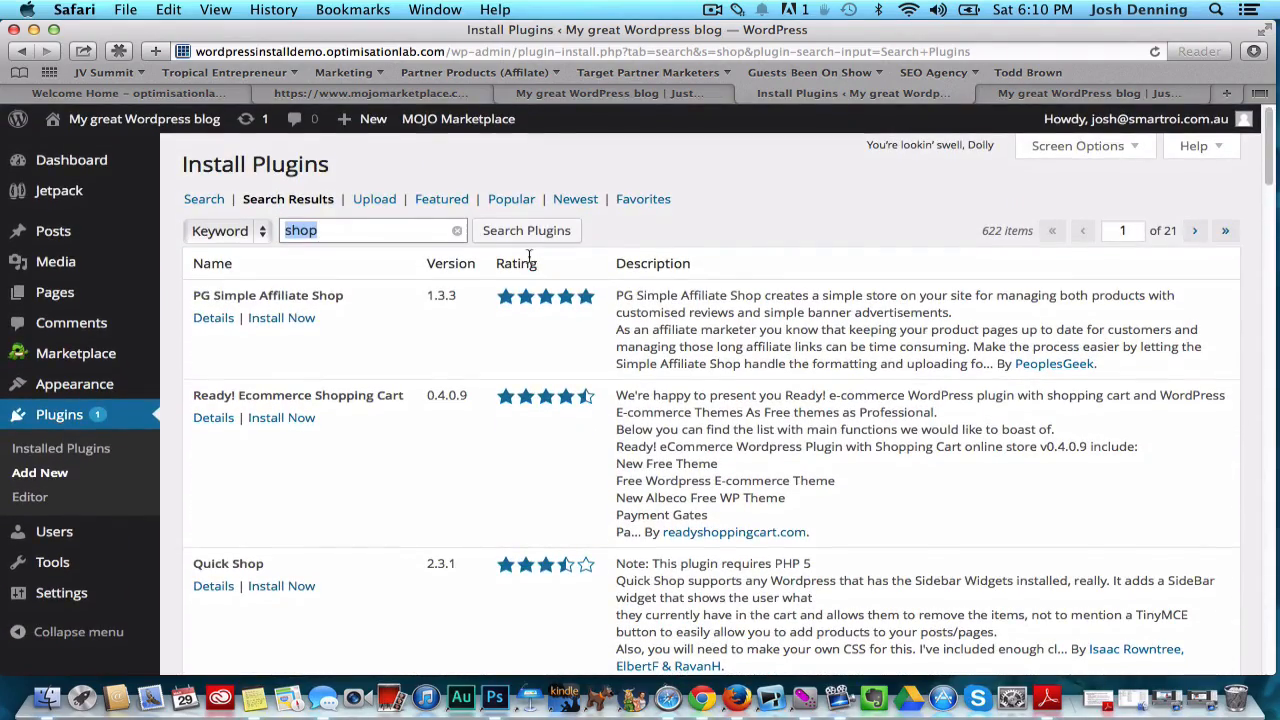
Return to the MOJO Marketplace credentials page and look over its Themes & Templates and Plugins & Extensions categories
left_click(596, 94)
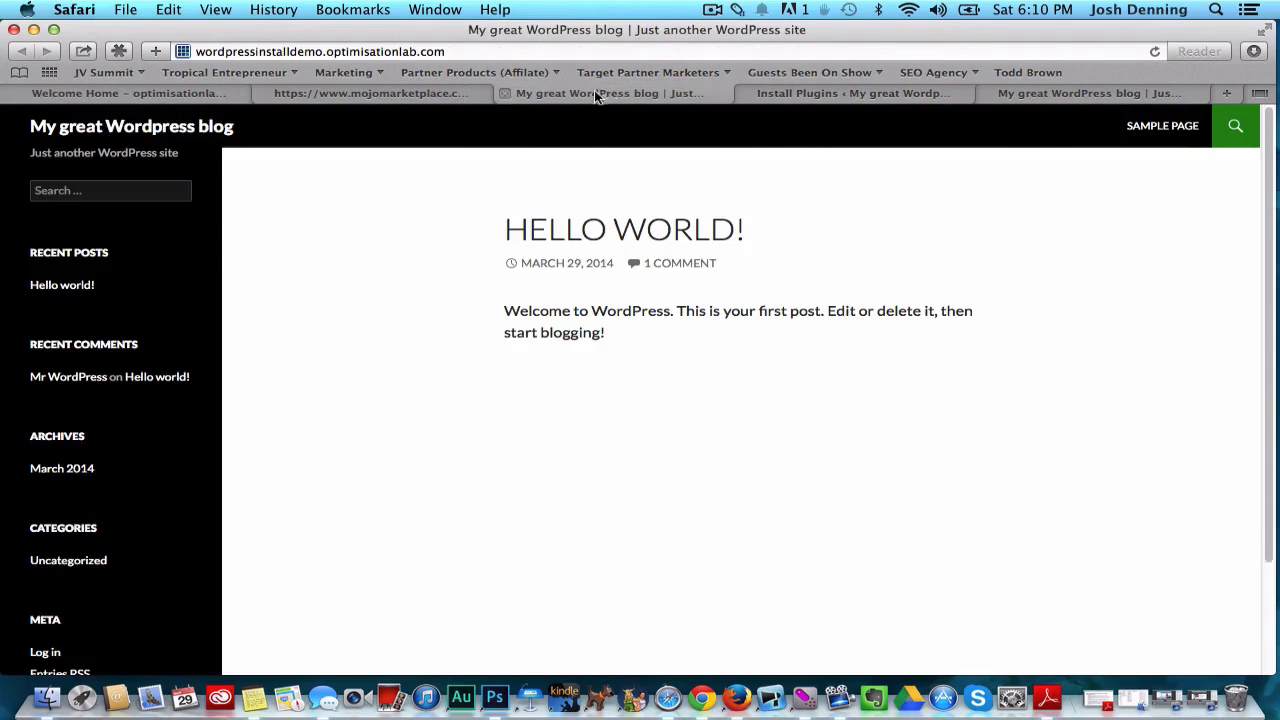
left_click(405, 93)
scroll(260, 210, "up", 5)
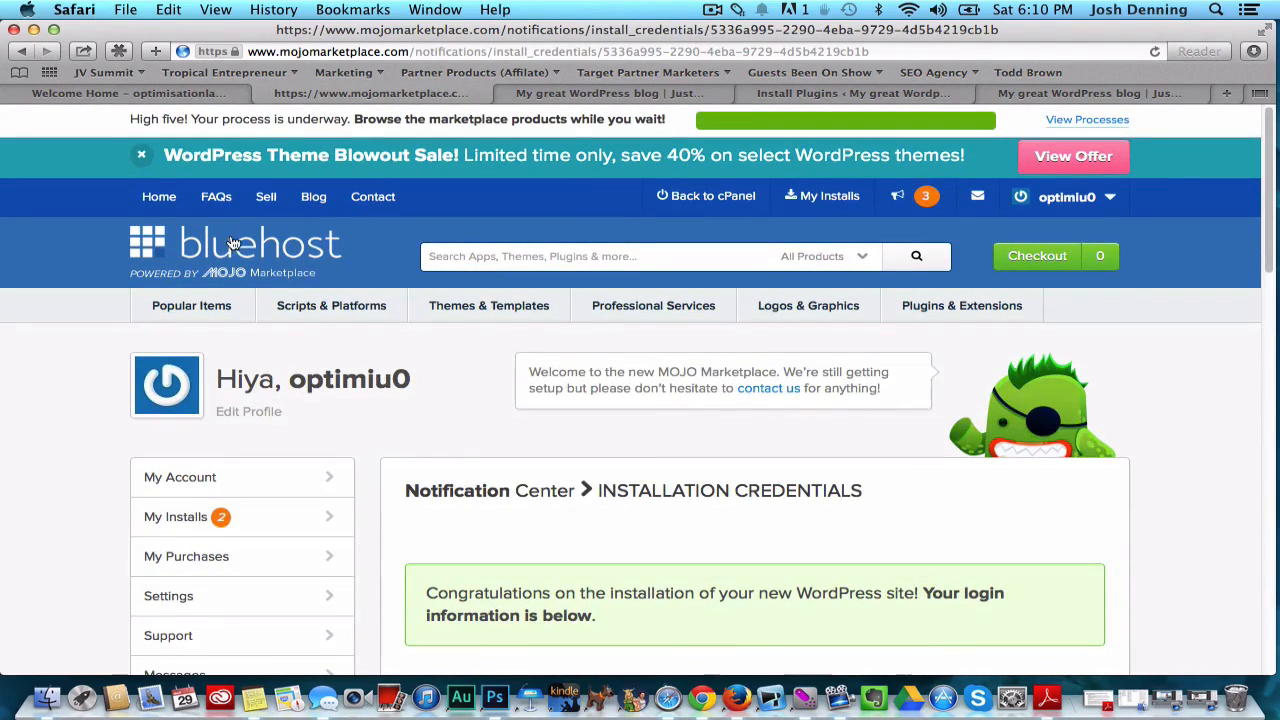
mouse_move(489, 305)
scroll(465, 362, "down", 5)
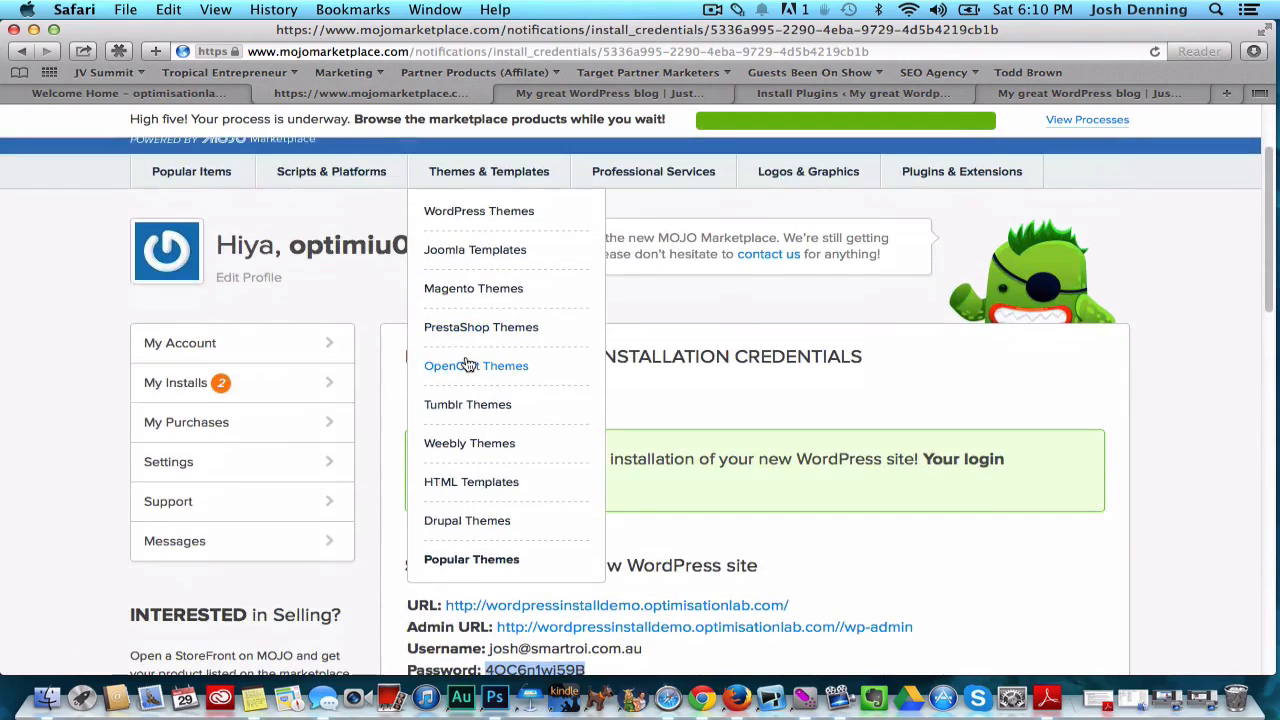
scroll(1100, 380, "up", 5)
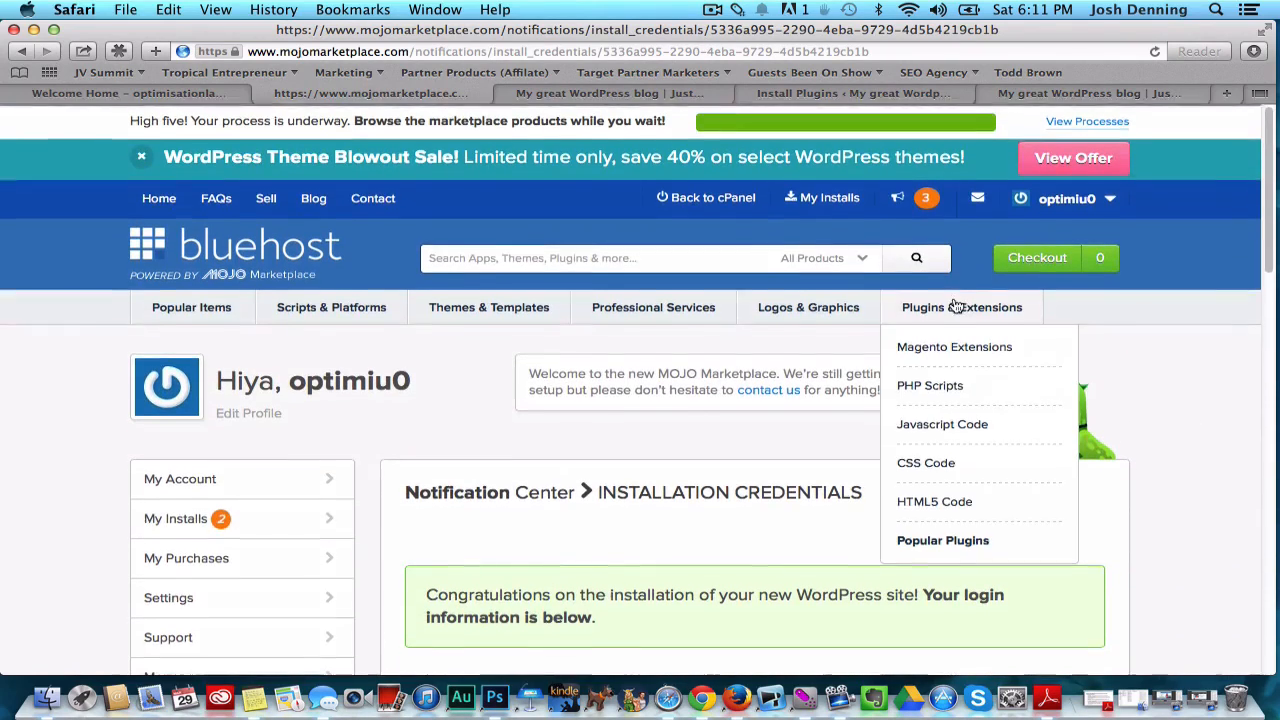